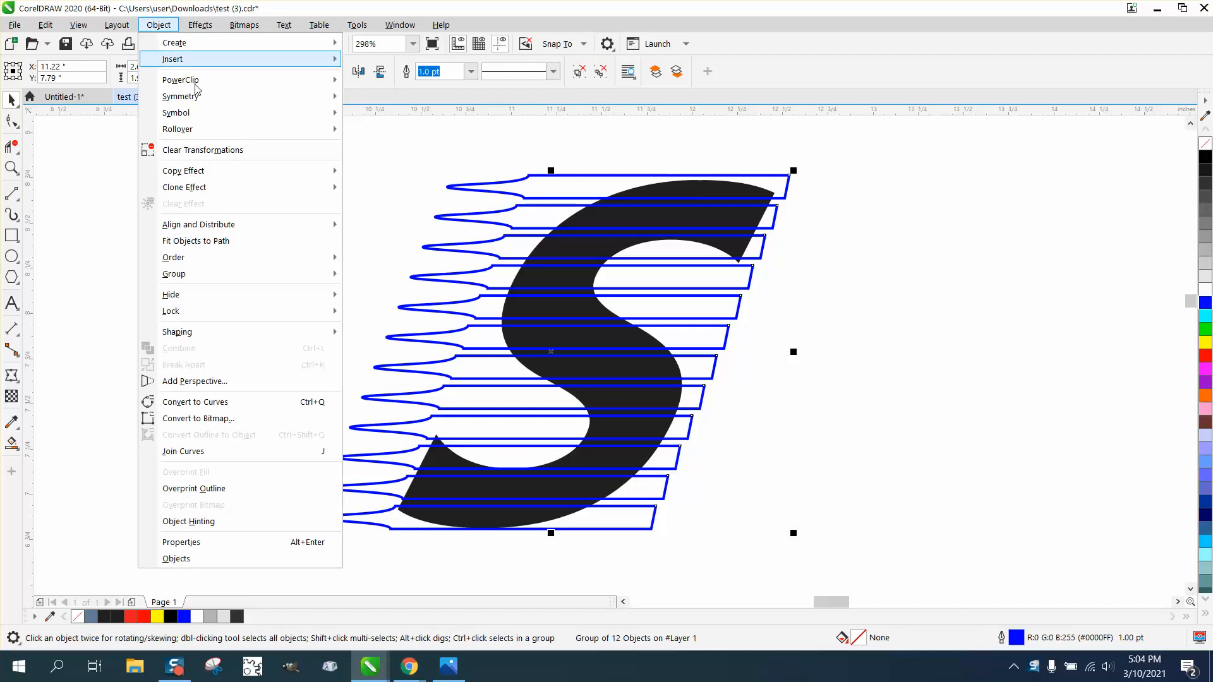
{"action": "mouse_move", "coordinate": [190, 278]}
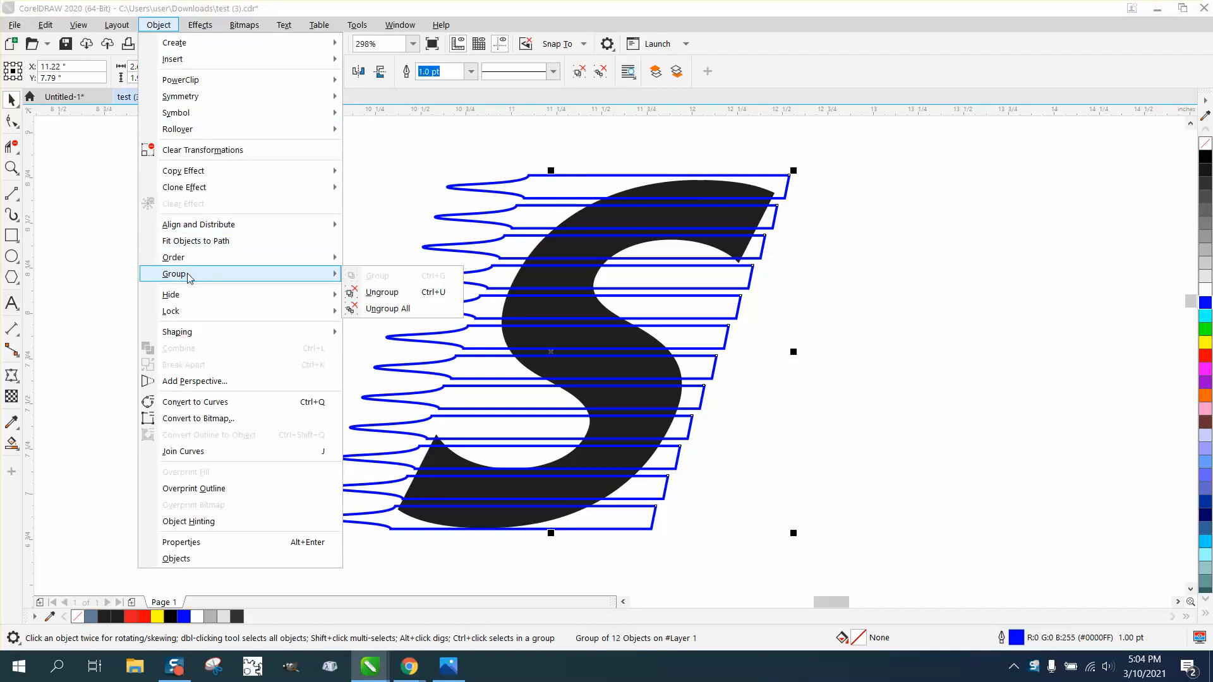
{"action": "left_click", "coordinate": [353, 291]}
{"action": "key", "text": "Delete"}
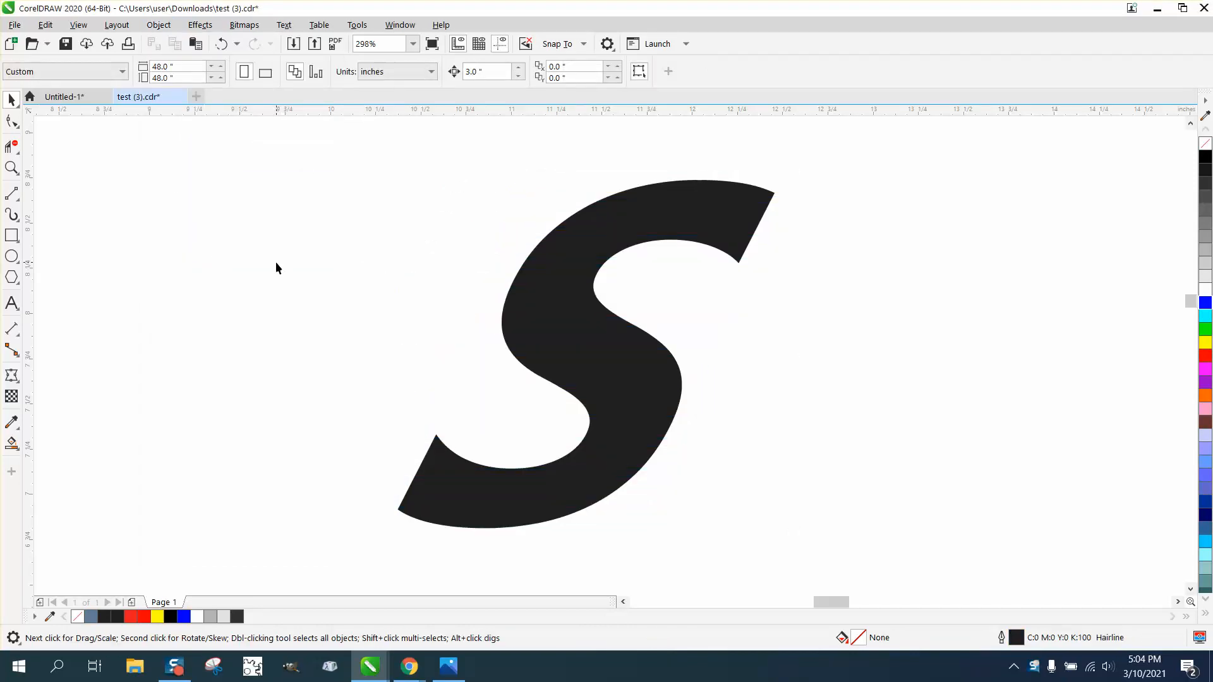
{"action": "left_click", "coordinate": [221, 44]}
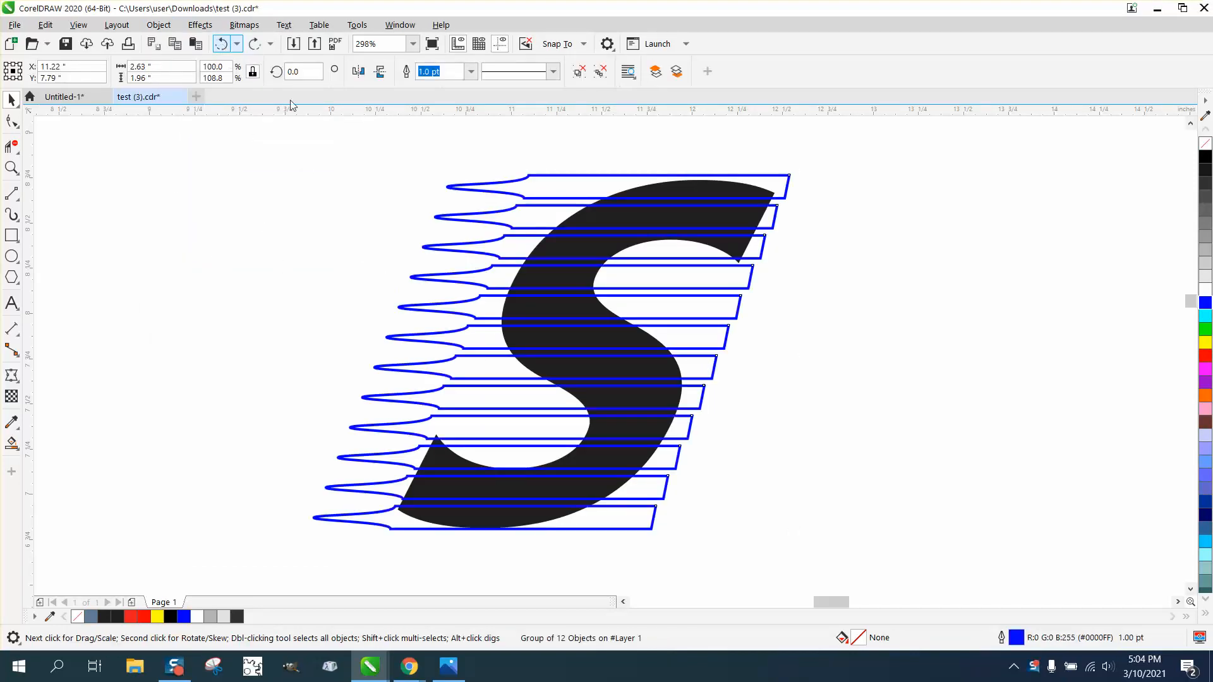
- Ungroup the twelve blue speed stripes over the black S and clear the selection
{"action": "left_click", "coordinate": [457, 192]}
{"action": "left_click", "coordinate": [457, 191]}
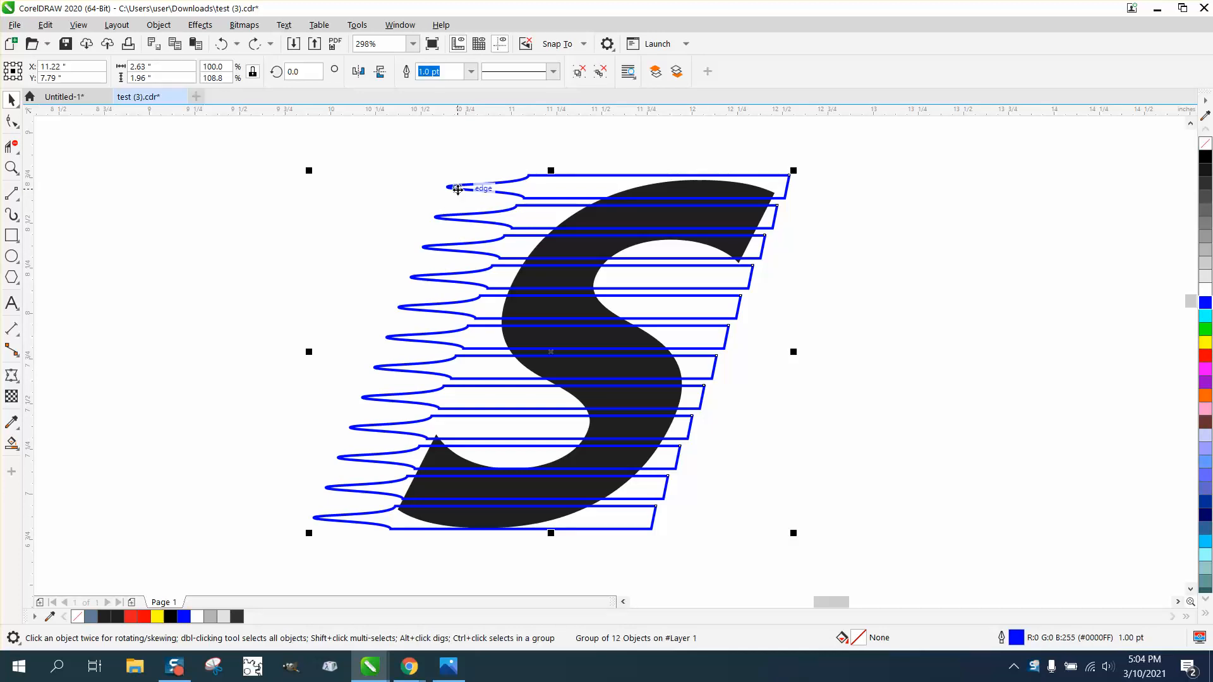
{"action": "left_click", "coordinate": [158, 25]}
{"action": "mouse_move", "coordinate": [184, 276]}
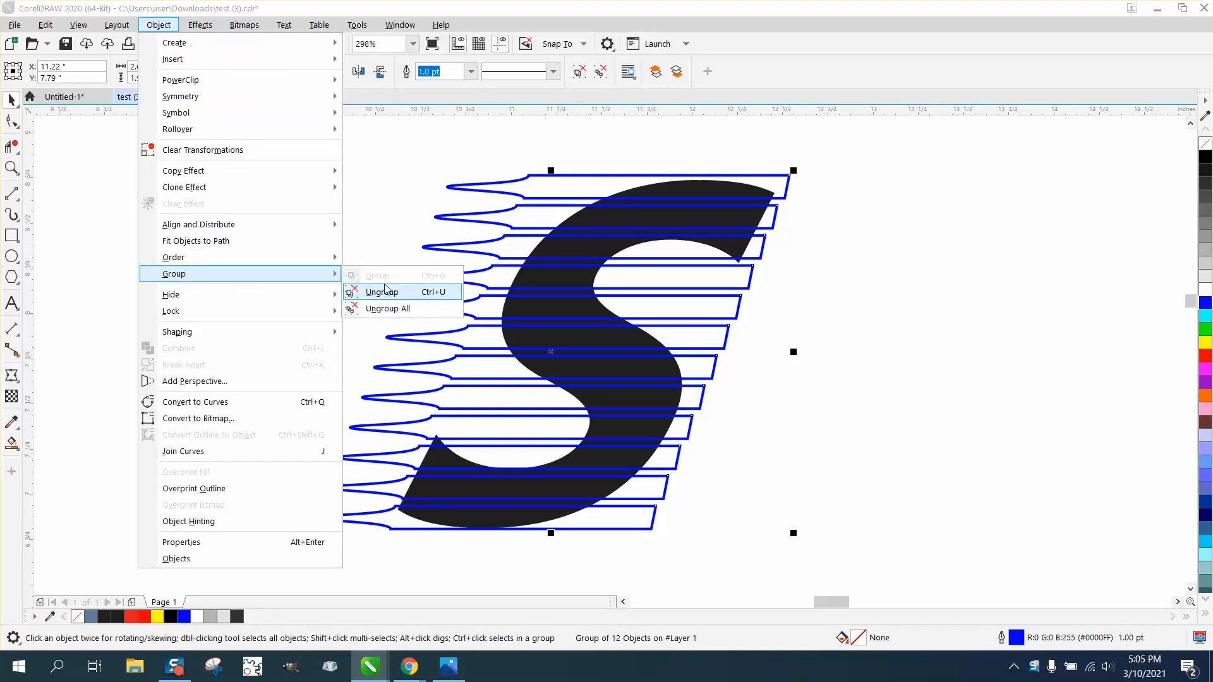
{"action": "left_click", "coordinate": [387, 296]}
{"action": "left_click", "coordinate": [320, 250]}
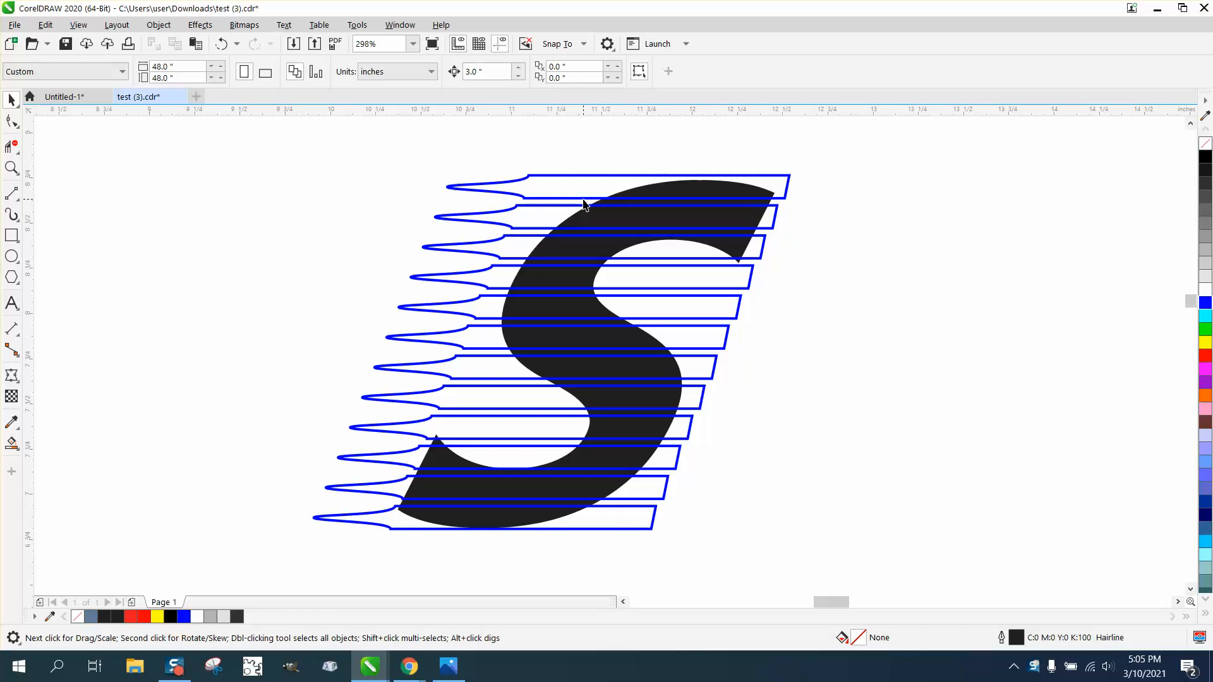
- Move the third blue stripe from the bottom 3 inches left and the black S 3 inches right
{"action": "left_click", "coordinate": [699, 196]}
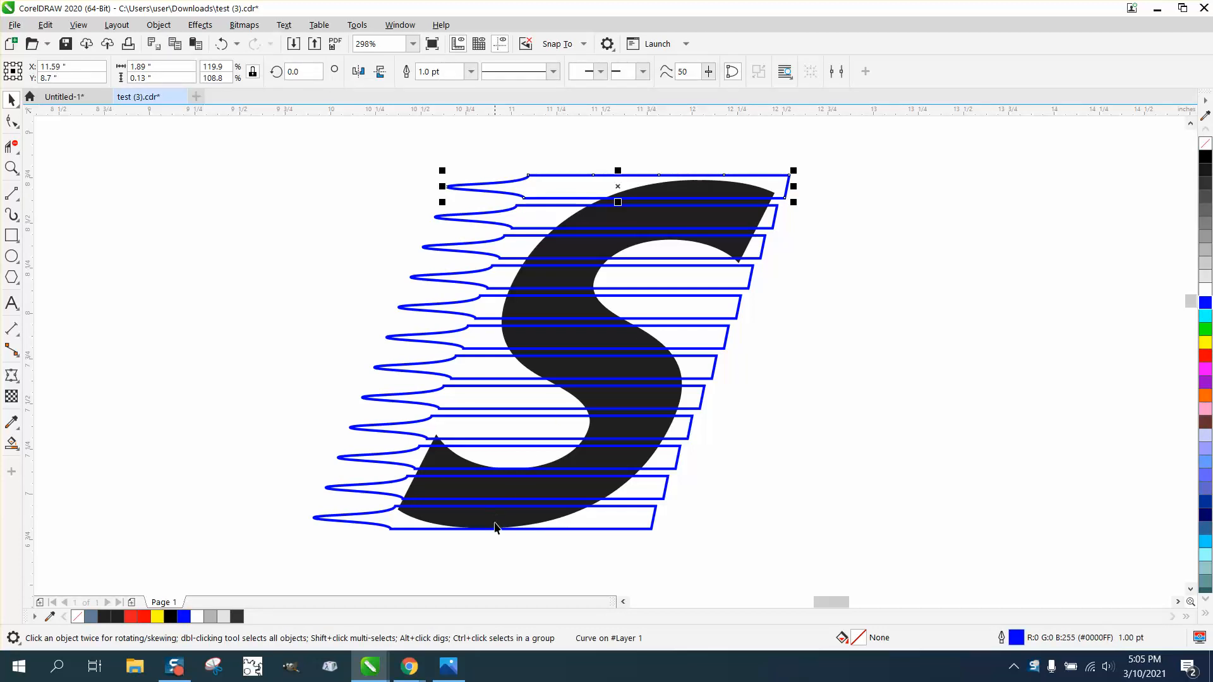
{"action": "left_click", "coordinate": [581, 467]}
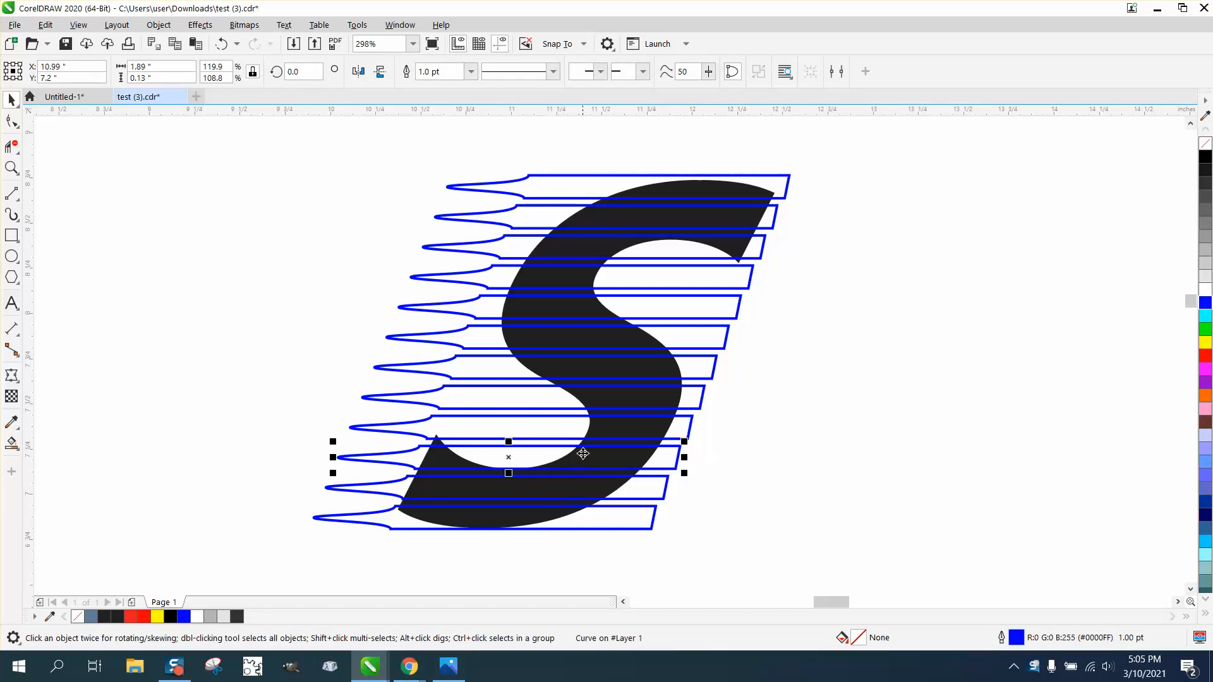
{"action": "key", "text": "Left"}
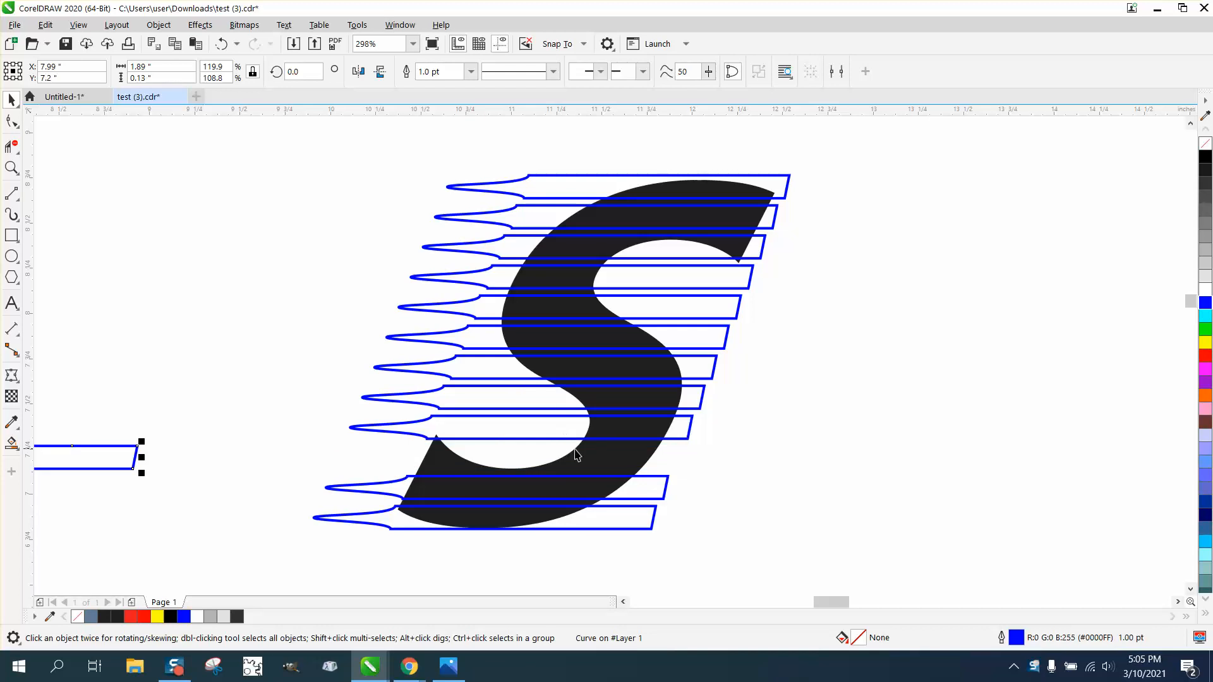
{"action": "left_click", "coordinate": [588, 459]}
{"action": "key", "text": "Right"}
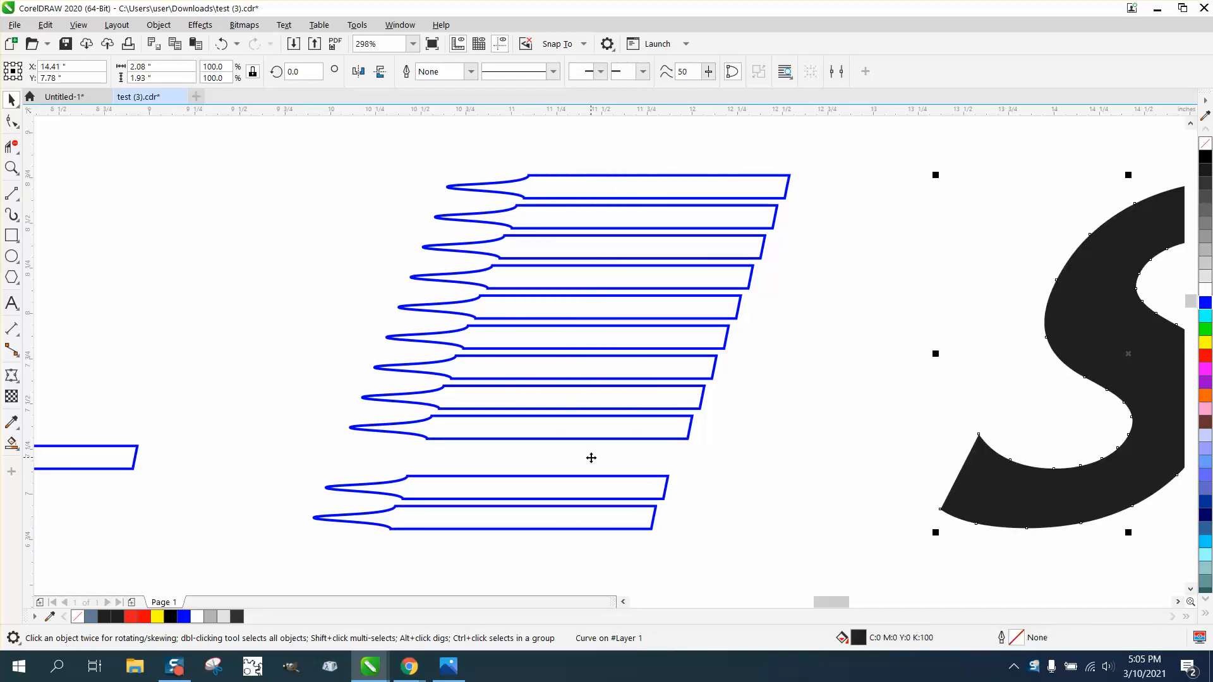
- Move the displaced blue stripe 3 inches right, back into its gap in the stack
{"action": "left_click", "coordinate": [137, 464]}
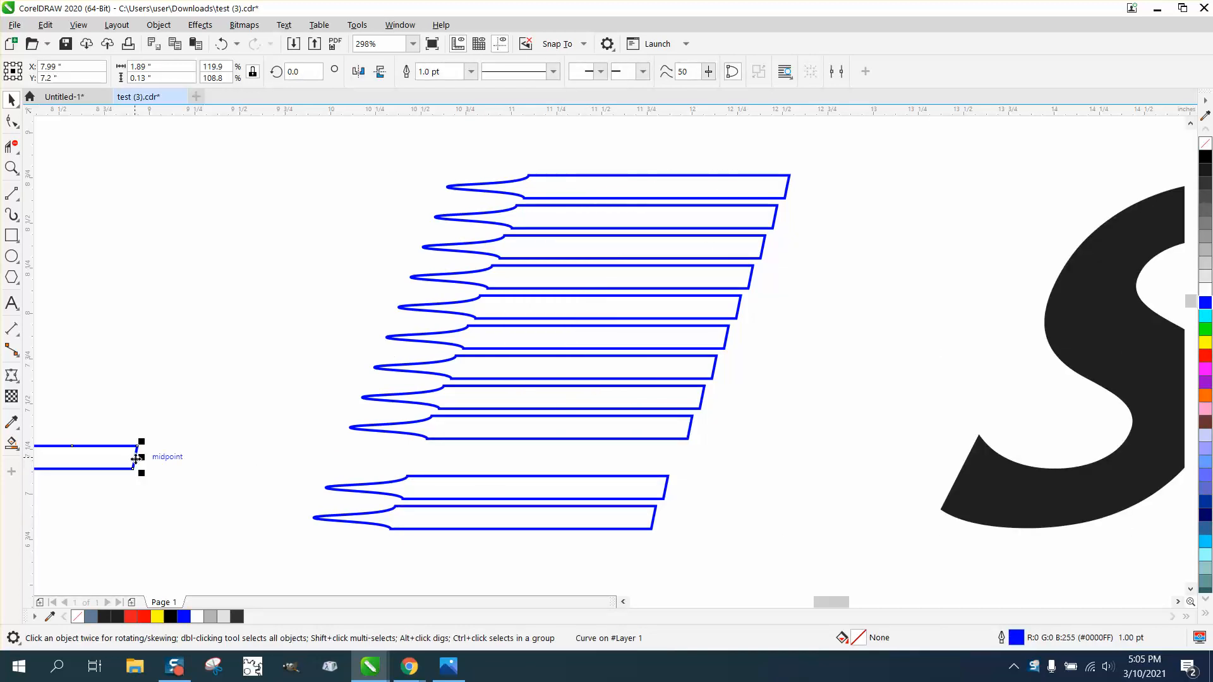
{"action": "key", "text": "Right"}
{"action": "scroll", "coordinate": [300, 464], "scroll_direction": "down", "scroll_amount": 2}
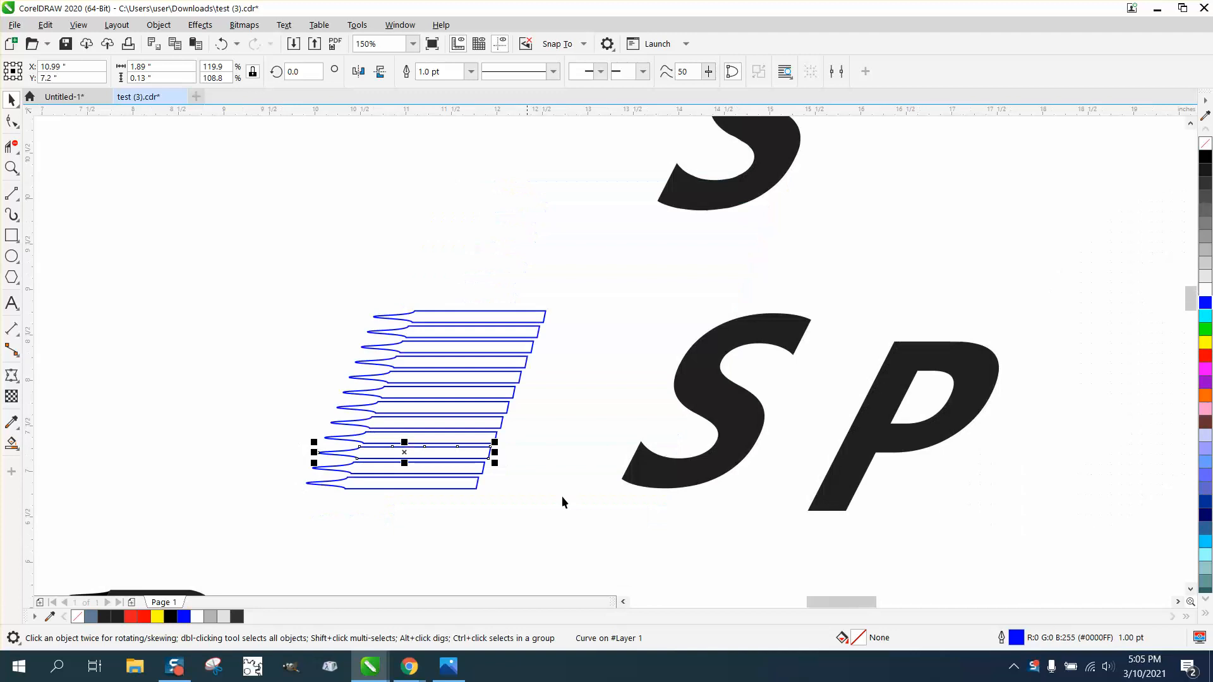
- Remove the fill from the S beside the stripes and give it a black outline
{"action": "left_click", "coordinate": [683, 435]}
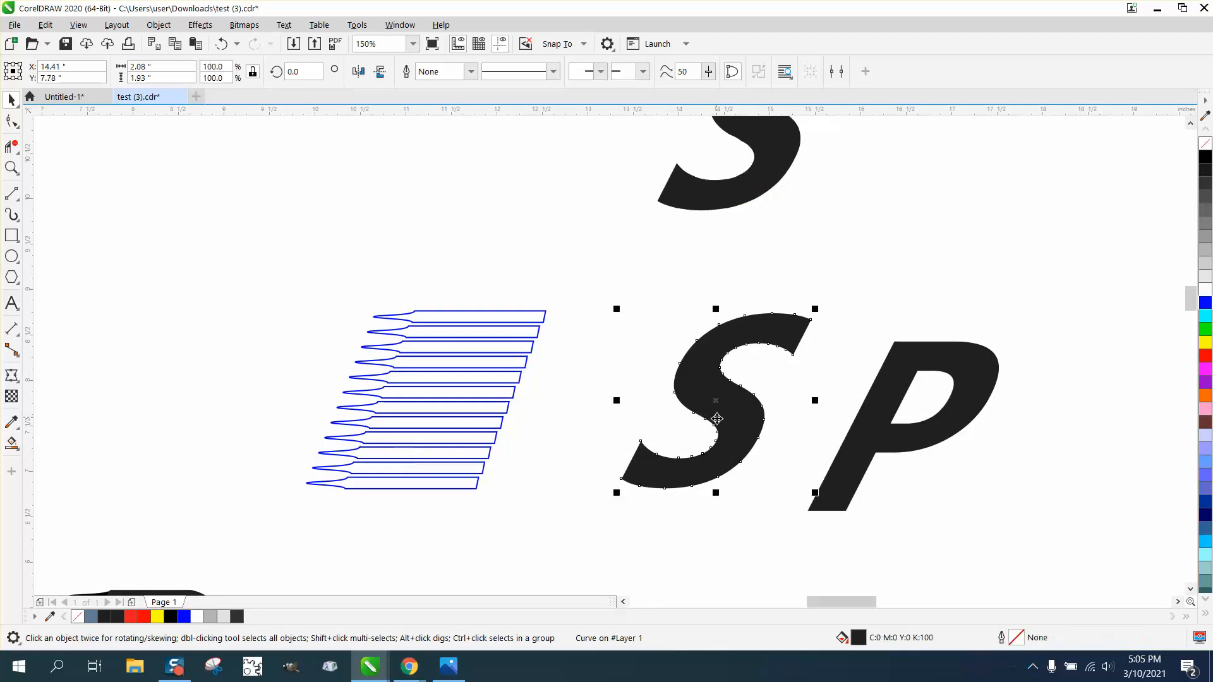
{"action": "left_click", "coordinate": [1205, 144]}
{"action": "right_click", "coordinate": [1205, 157]}
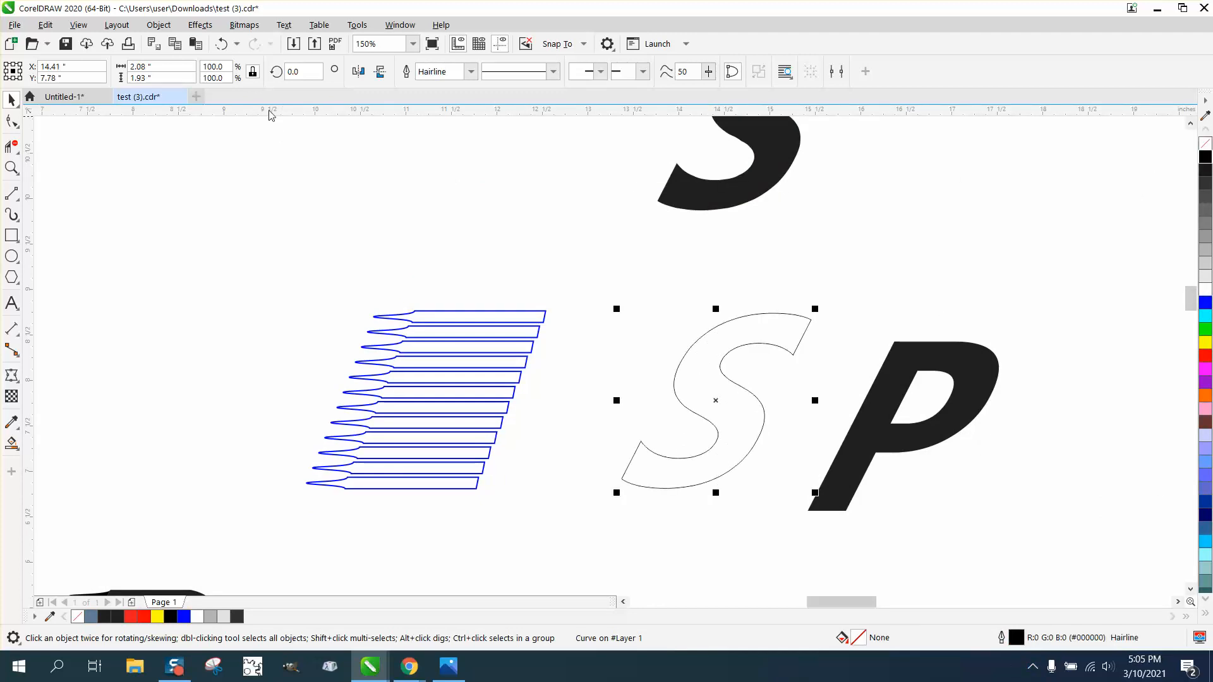
- Open the Contour settings for the outlined S and set the contour to the outside
{"action": "left_click", "coordinate": [199, 25]}
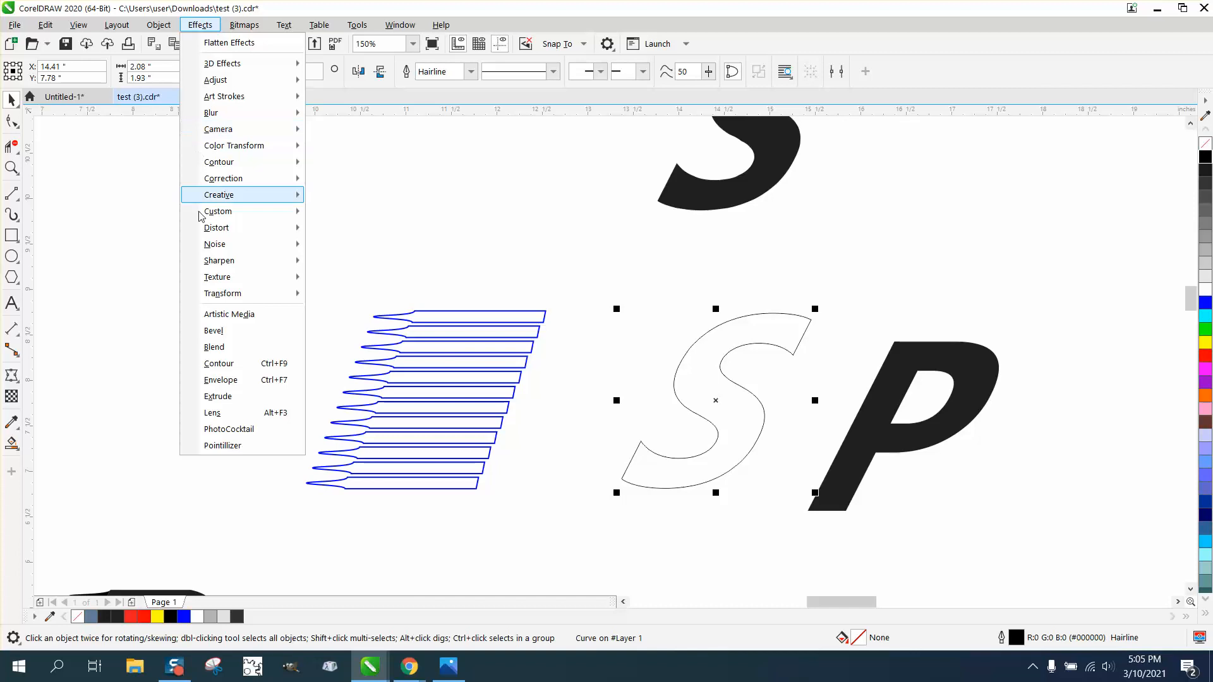
{"action": "left_click", "coordinate": [215, 365]}
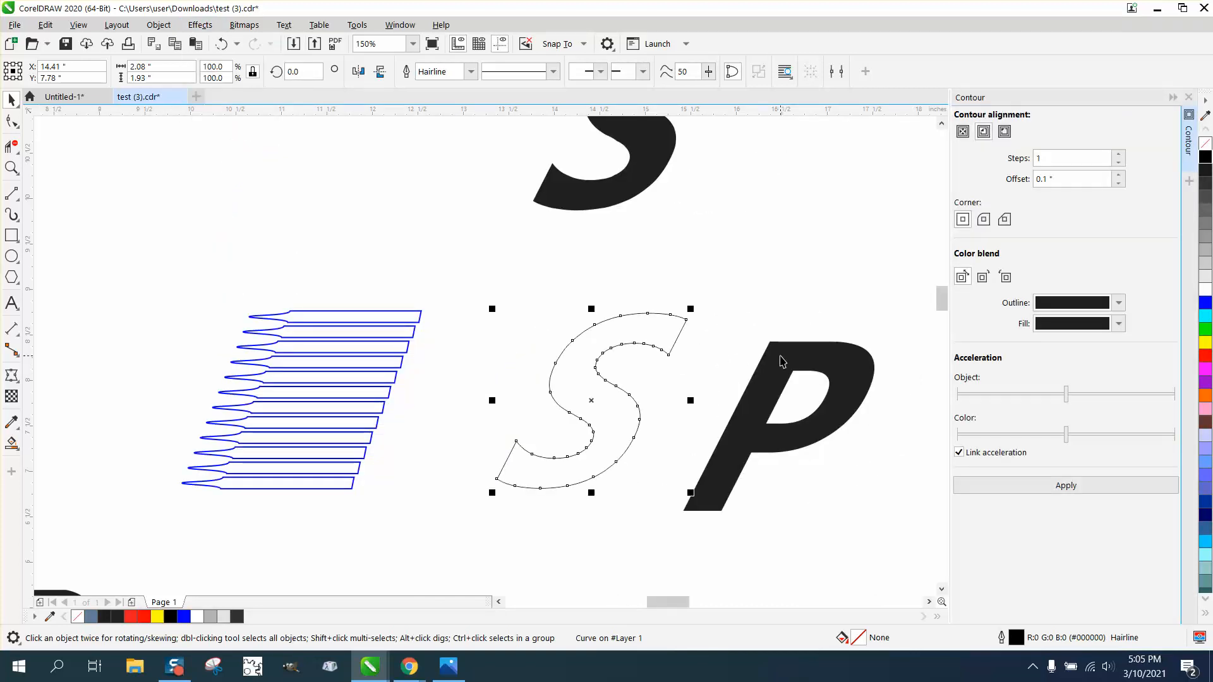
{"action": "left_click", "coordinate": [1004, 132]}
- Try a one-step outside contour with a 0.5-inch offset on the S and undo it
{"action": "left_click_drag", "start_coordinate": [1086, 180], "coordinate": [1008, 187]}
{"action": "type", "text": "0.5"}
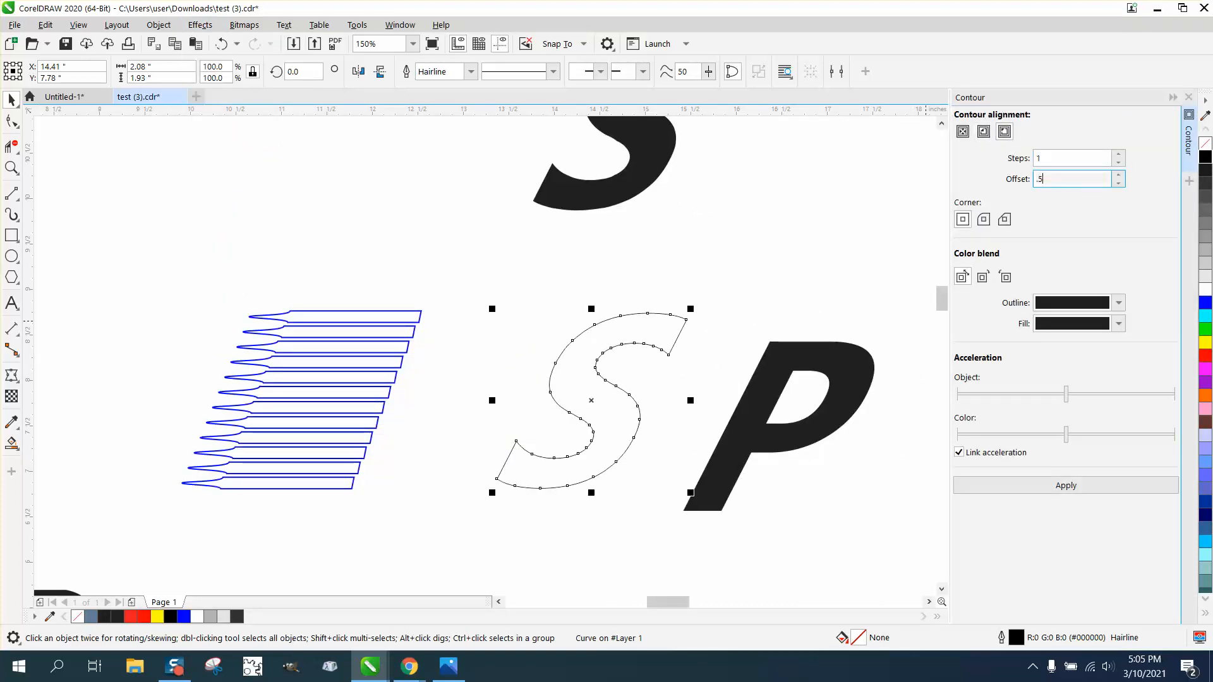
{"action": "left_click", "coordinate": [1067, 486]}
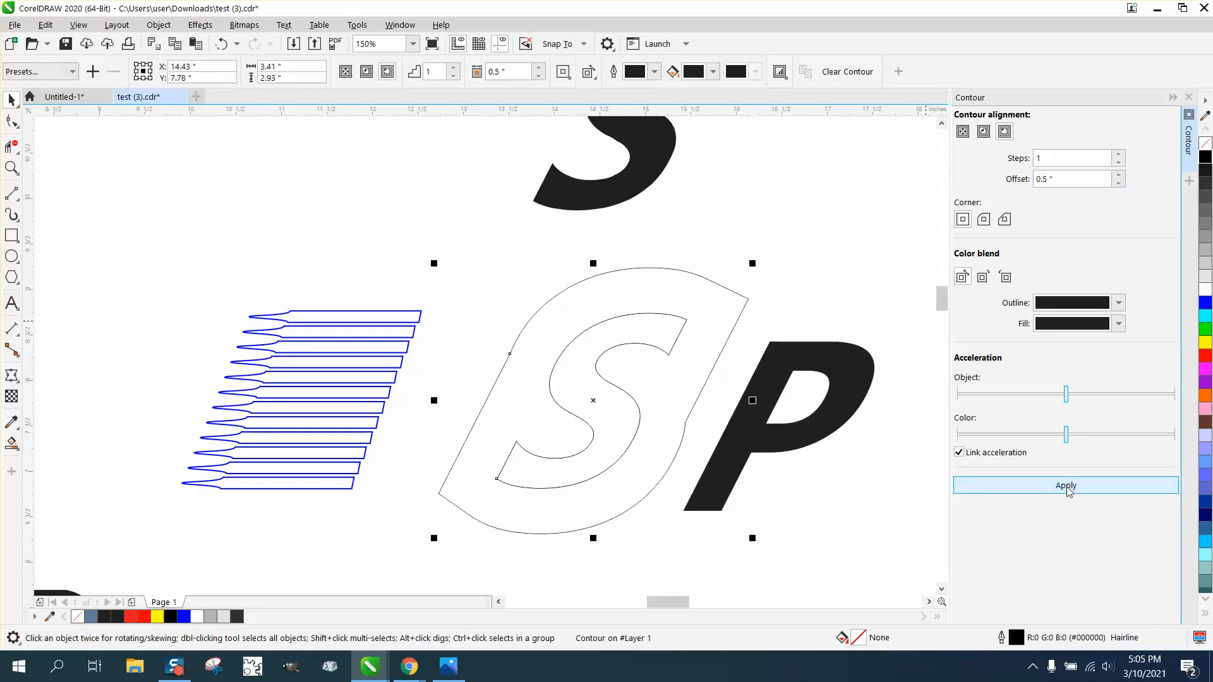
{"action": "left_click", "coordinate": [221, 45]}
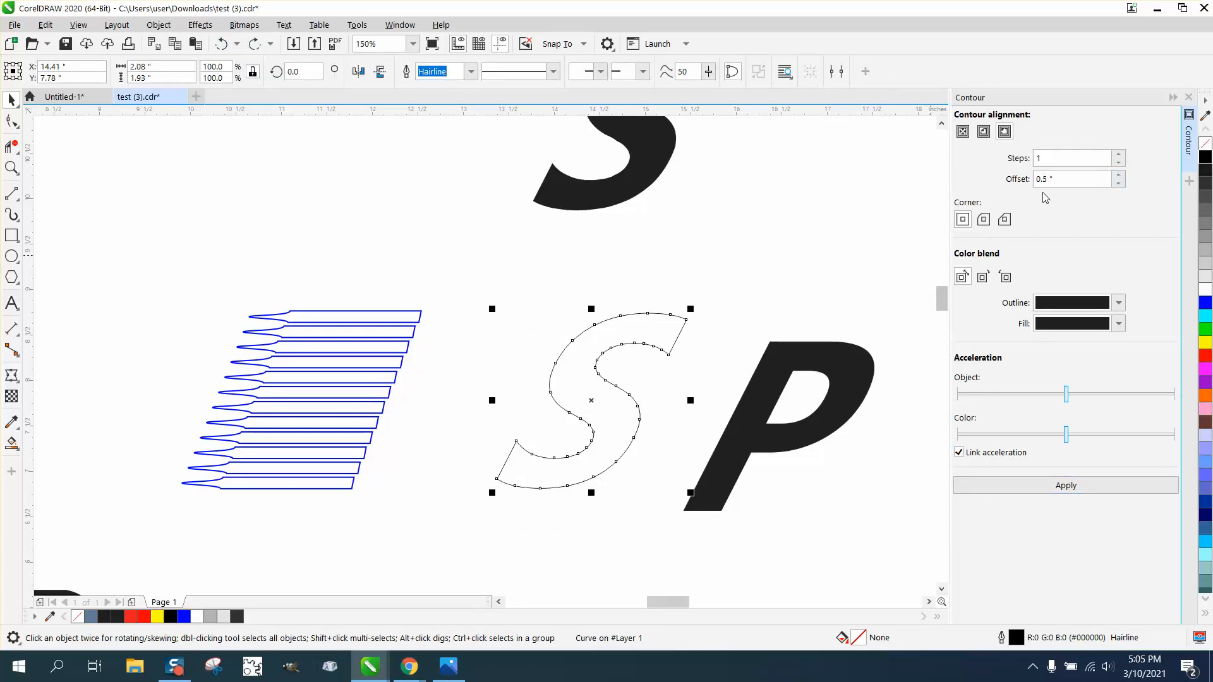
- Try the outside contour of the S with a 0.2-inch offset and undo it
{"action": "left_click_drag", "start_coordinate": [1067, 179], "coordinate": [1004, 183]}
{"action": "type", "text": ".2"}
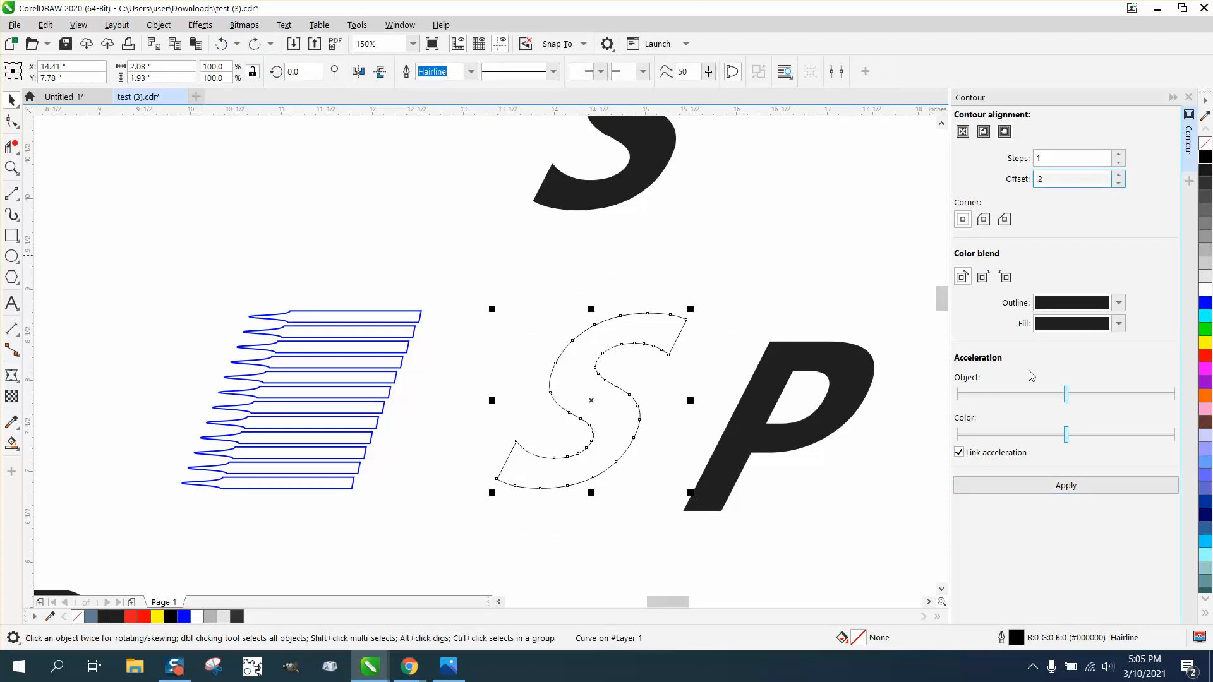
{"action": "left_click", "coordinate": [1072, 487]}
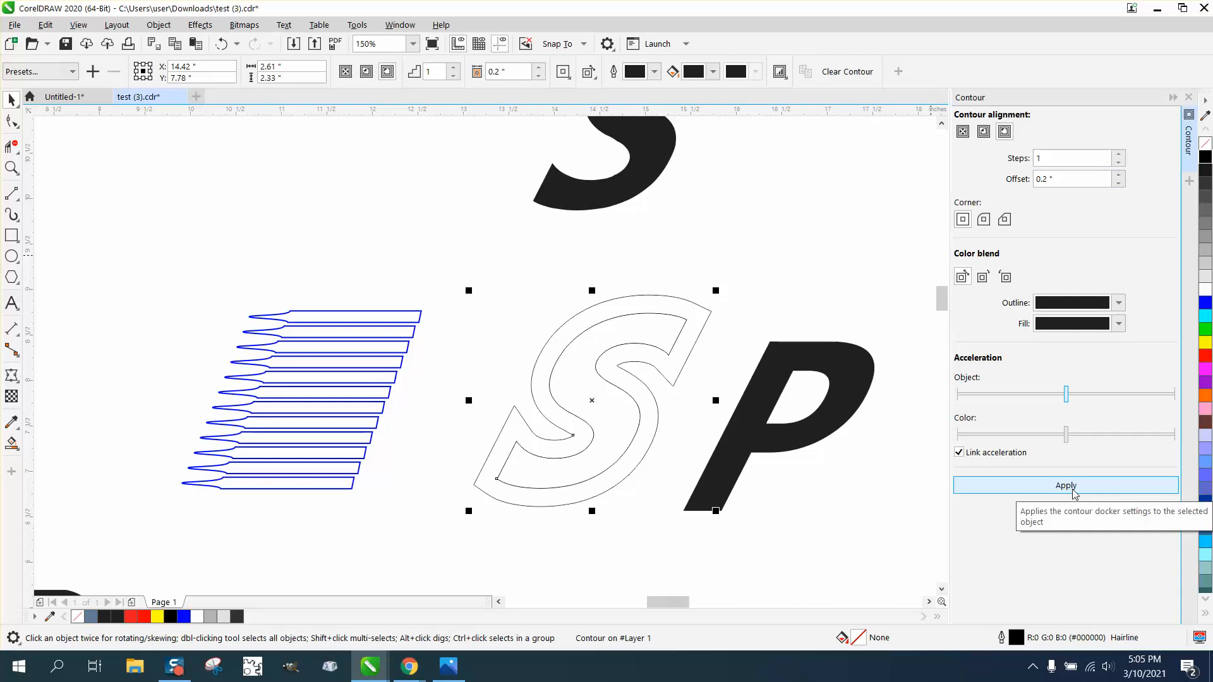
{"action": "left_click", "coordinate": [221, 44]}
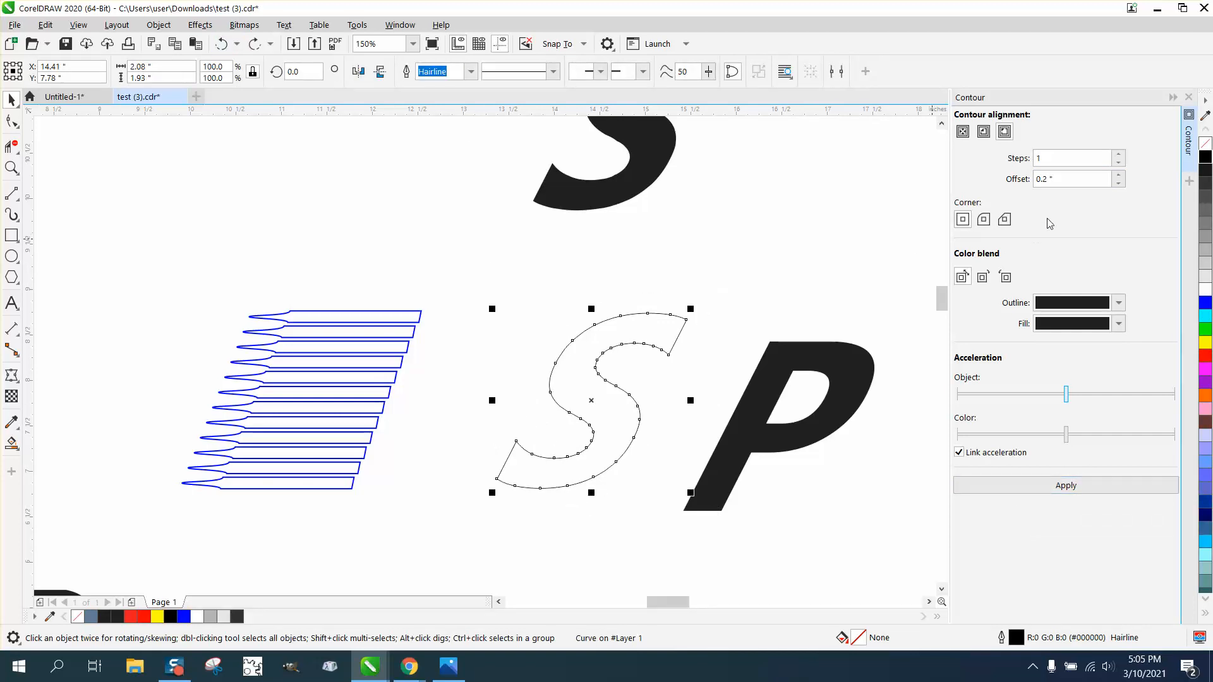
- Retry the 0.2-inch outside contour around the S and undo it once more
{"action": "double_click", "coordinate": [1068, 179]}
{"action": "type", "text": ".1"}
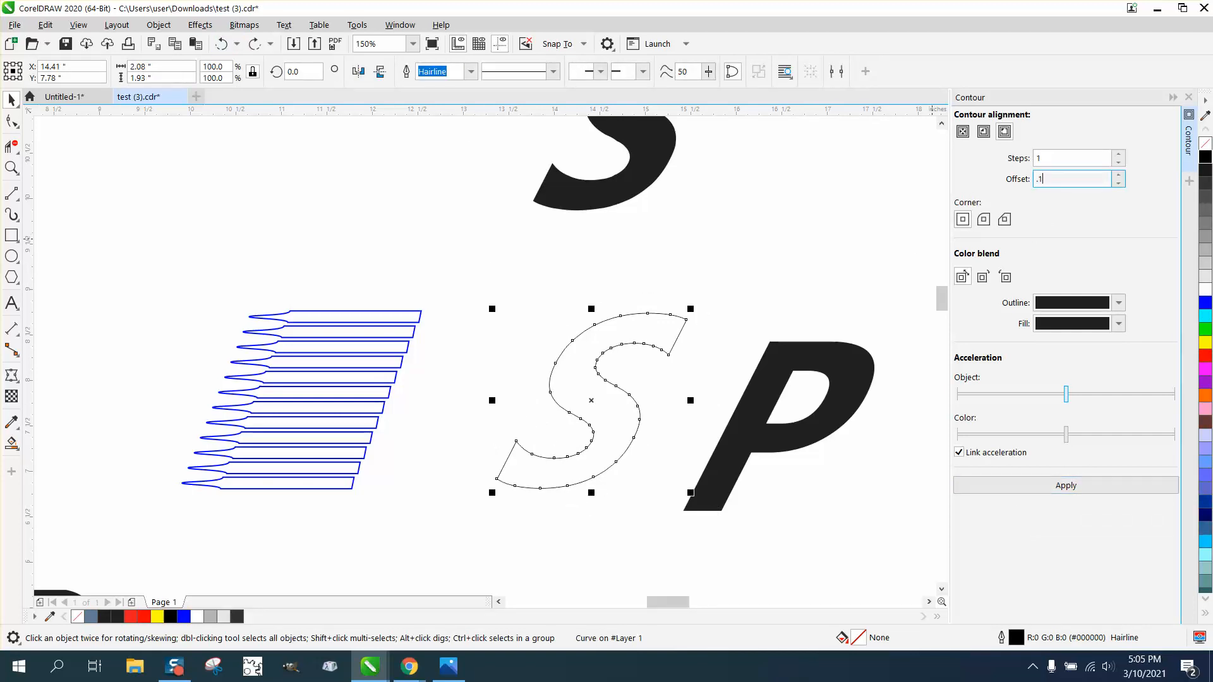
{"action": "type", "text": "2"}
{"action": "left_click", "coordinate": [1065, 485]}
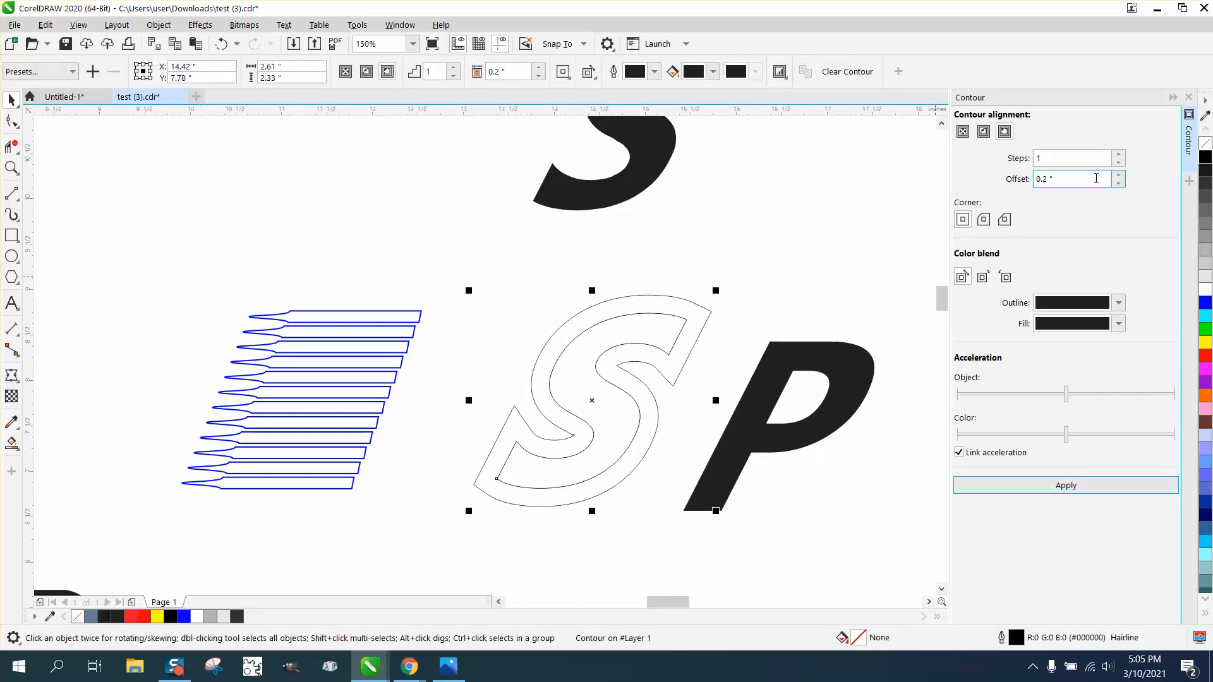
{"action": "key", "text": "ctrl+z"}
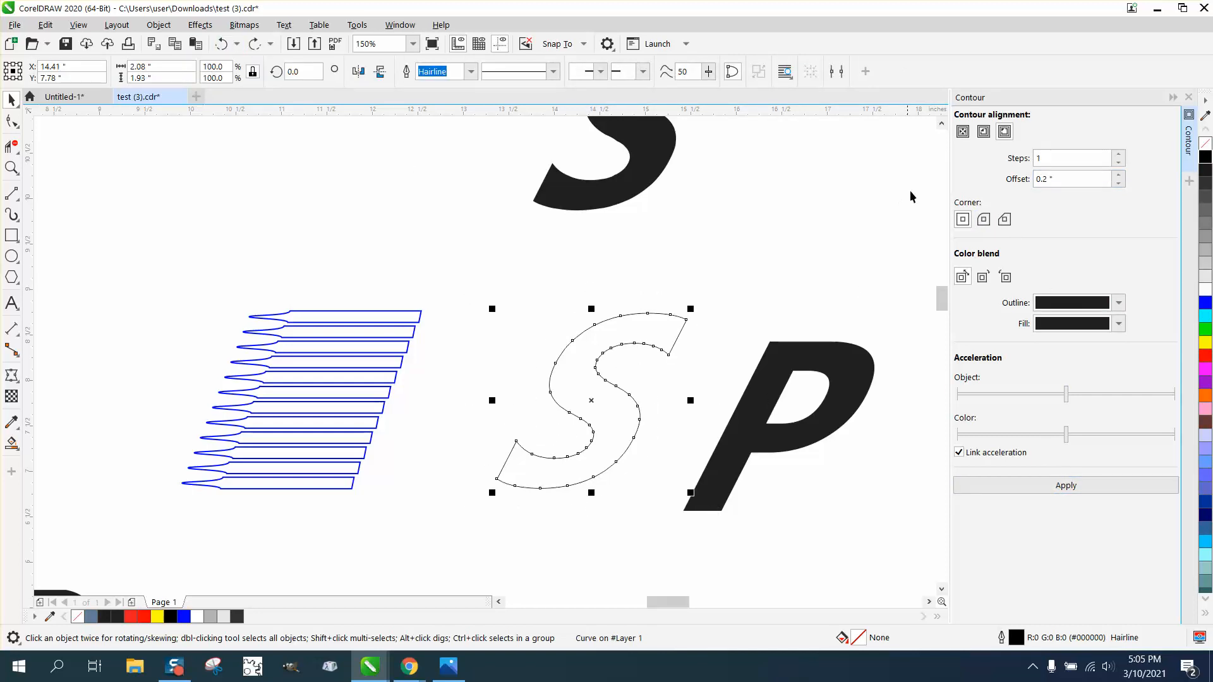
- Apply a one-step outside contour with a 0.1-inch offset to the outlined S
{"action": "left_click", "coordinate": [1050, 178]}
{"action": "type", "text": "."}
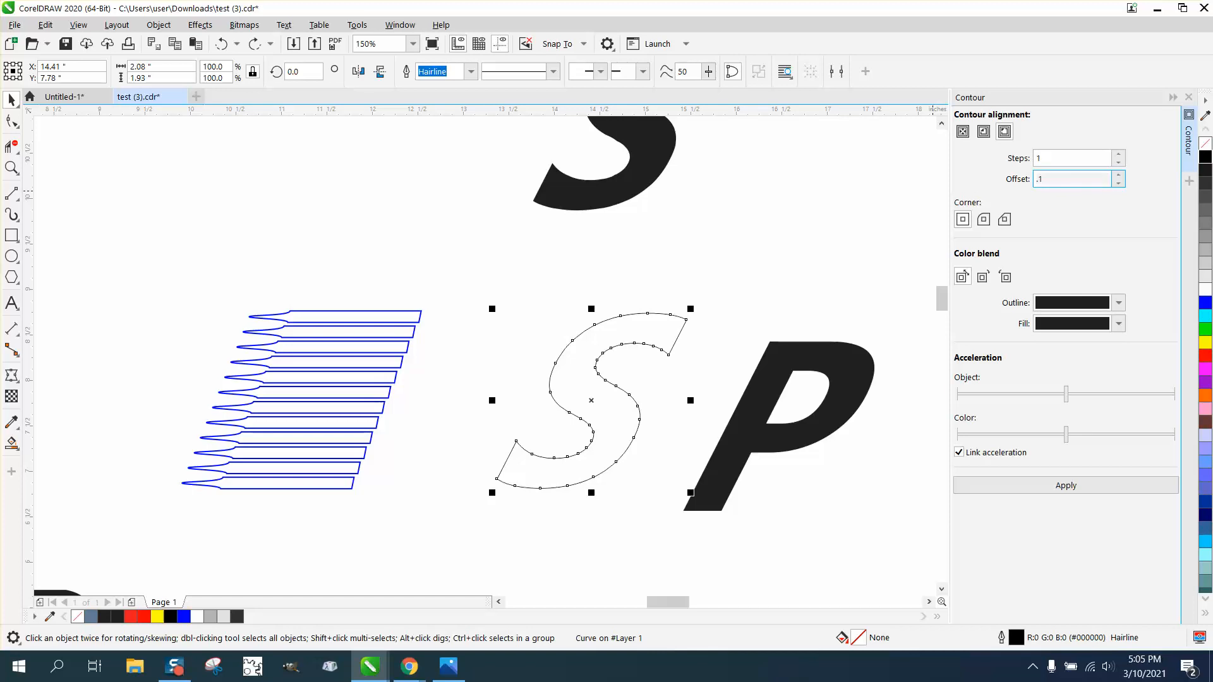
{"action": "type", "text": "1"}
{"action": "key", "text": "Return"}
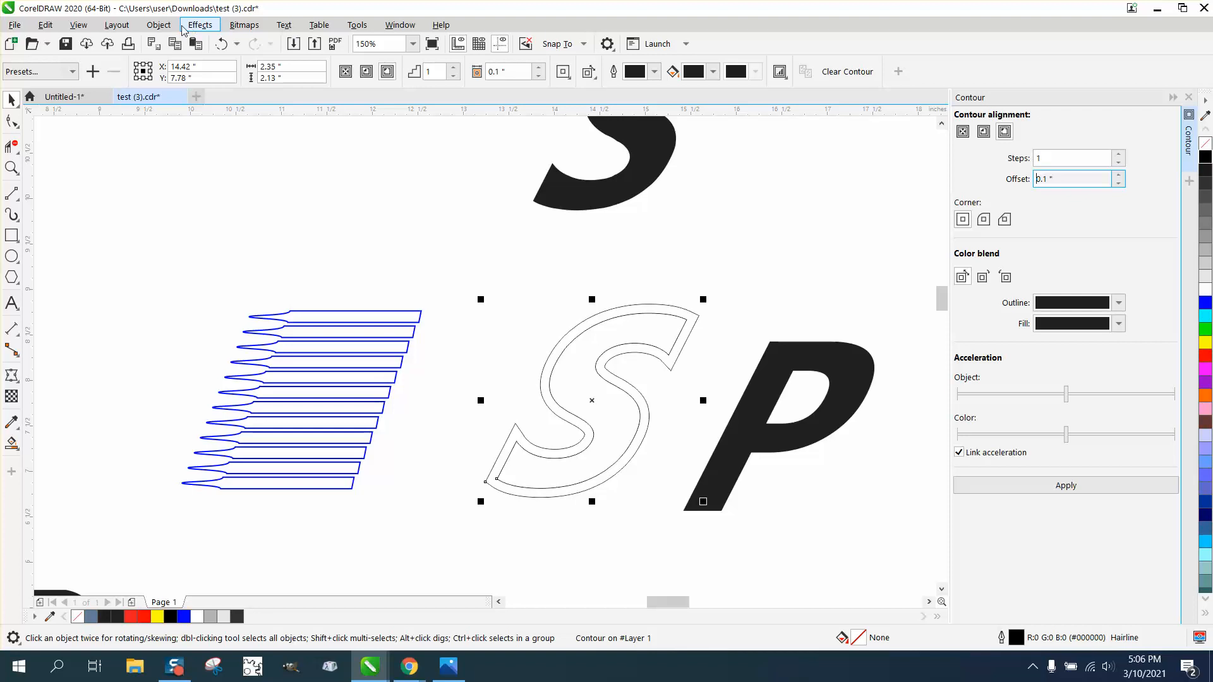
- Break the contour apart from the S into separate curves and clear the selection
{"action": "left_click", "coordinate": [159, 25]}
{"action": "left_click", "coordinate": [234, 364]}
{"action": "key", "text": "Escape"}
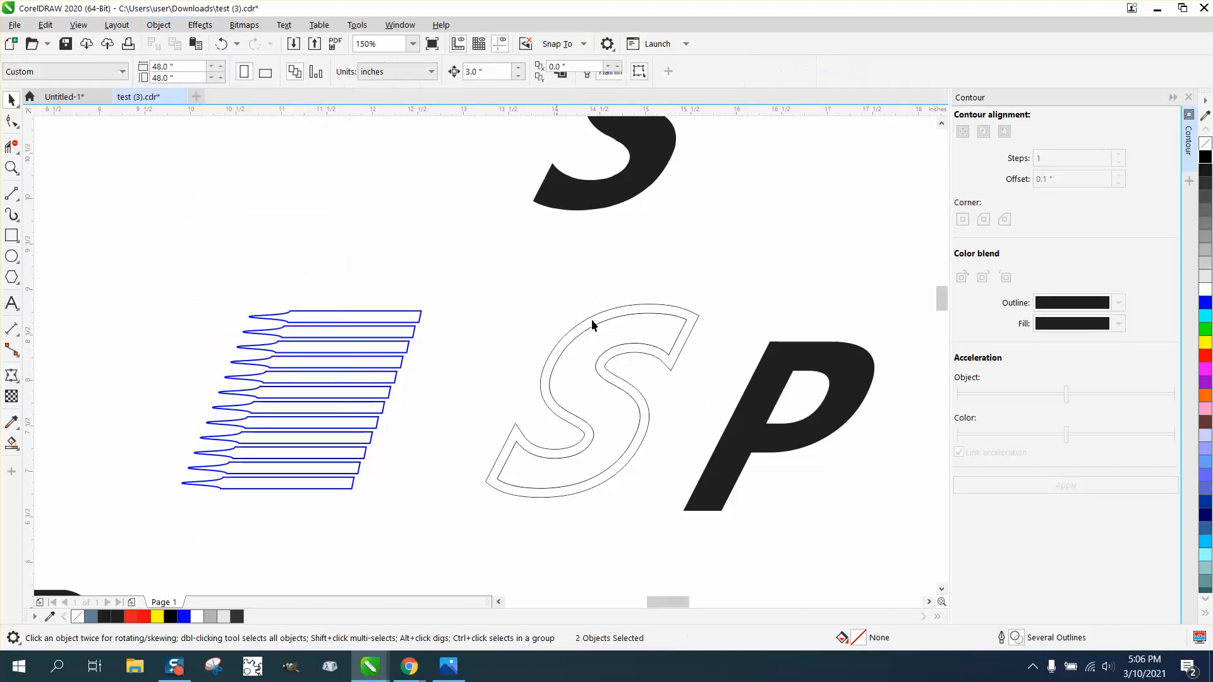
- Move the outer contour curve of the S 3 inches left onto the blue stripes
{"action": "left_click", "coordinate": [584, 320]}
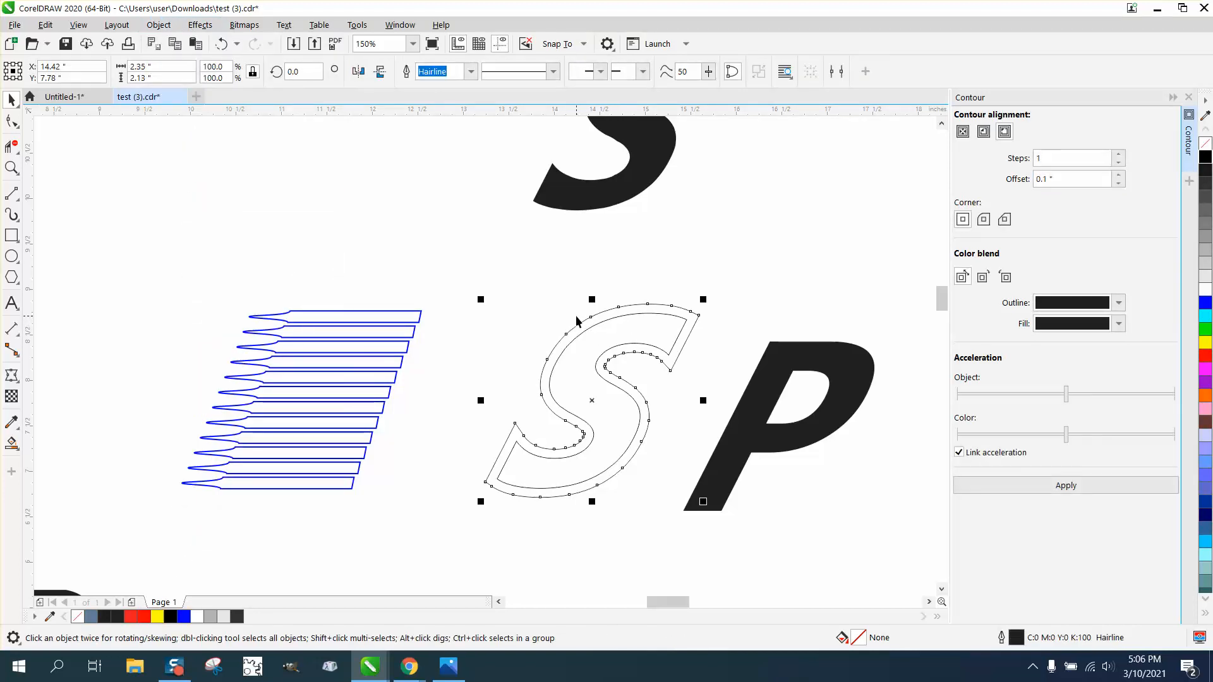
{"action": "key", "text": "Left"}
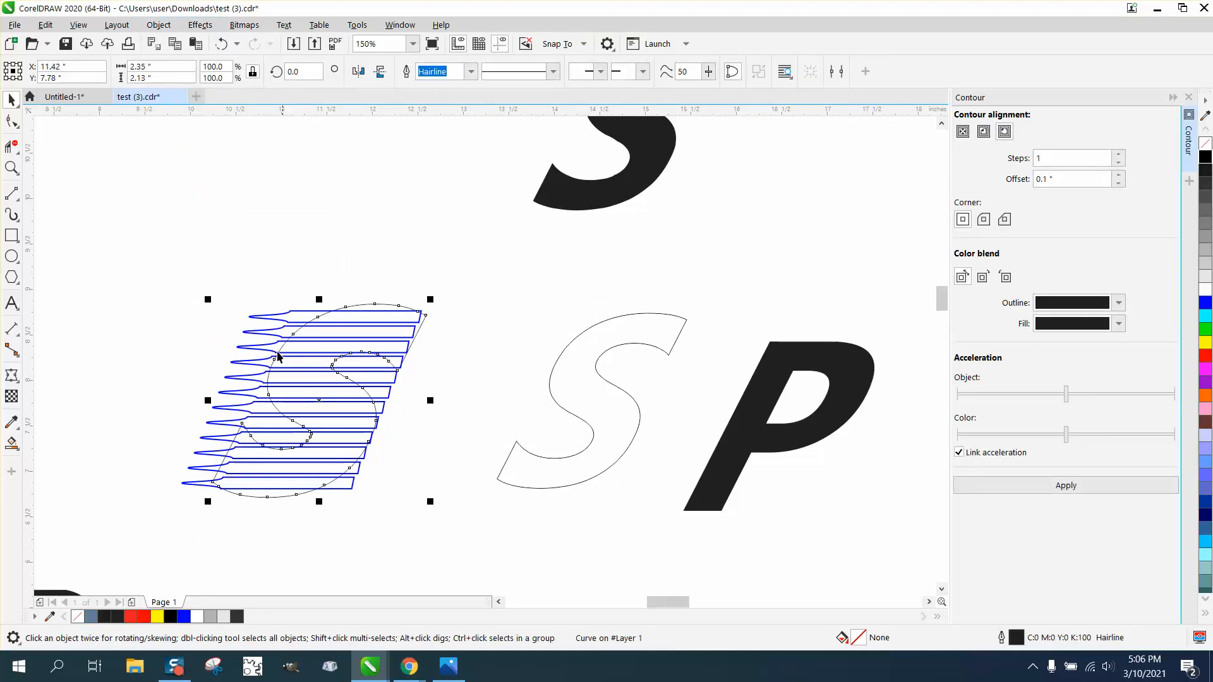
{"action": "scroll", "coordinate": [366, 341], "scroll_direction": "down", "scroll_amount": 1}
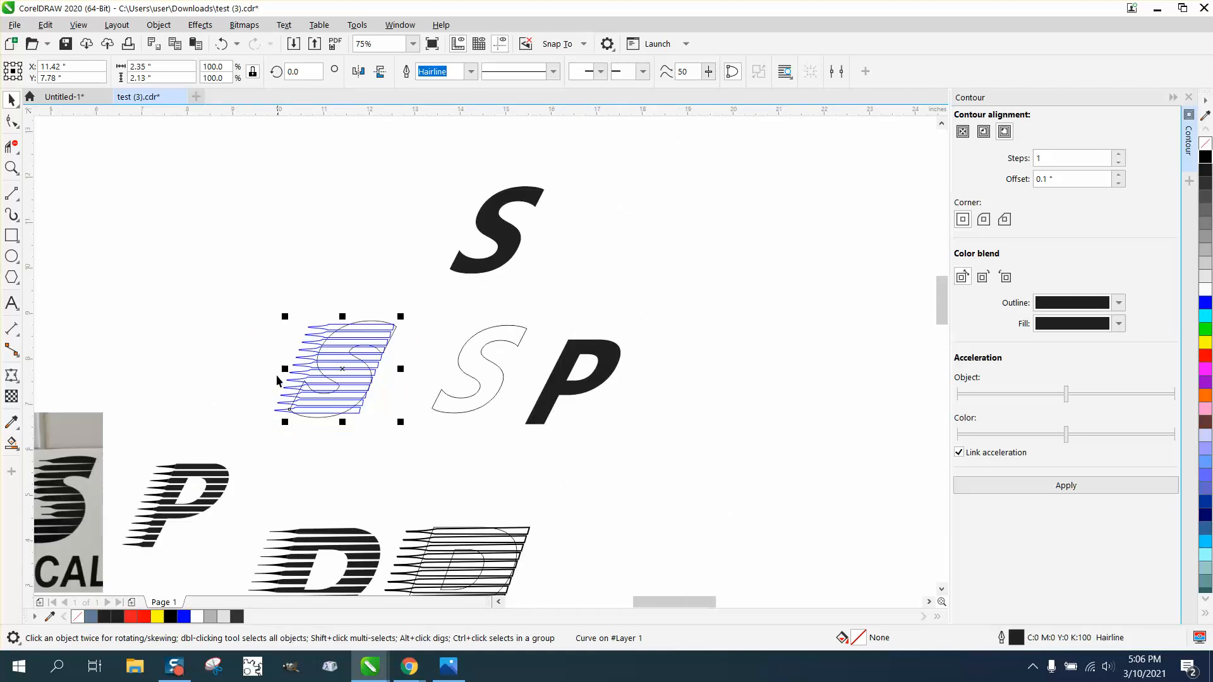
- Move the top blue stripe about 0.4 inches right so its taper meets the outer S contour
{"action": "left_click", "coordinate": [474, 378]}
{"action": "left_click", "coordinate": [11, 167]}
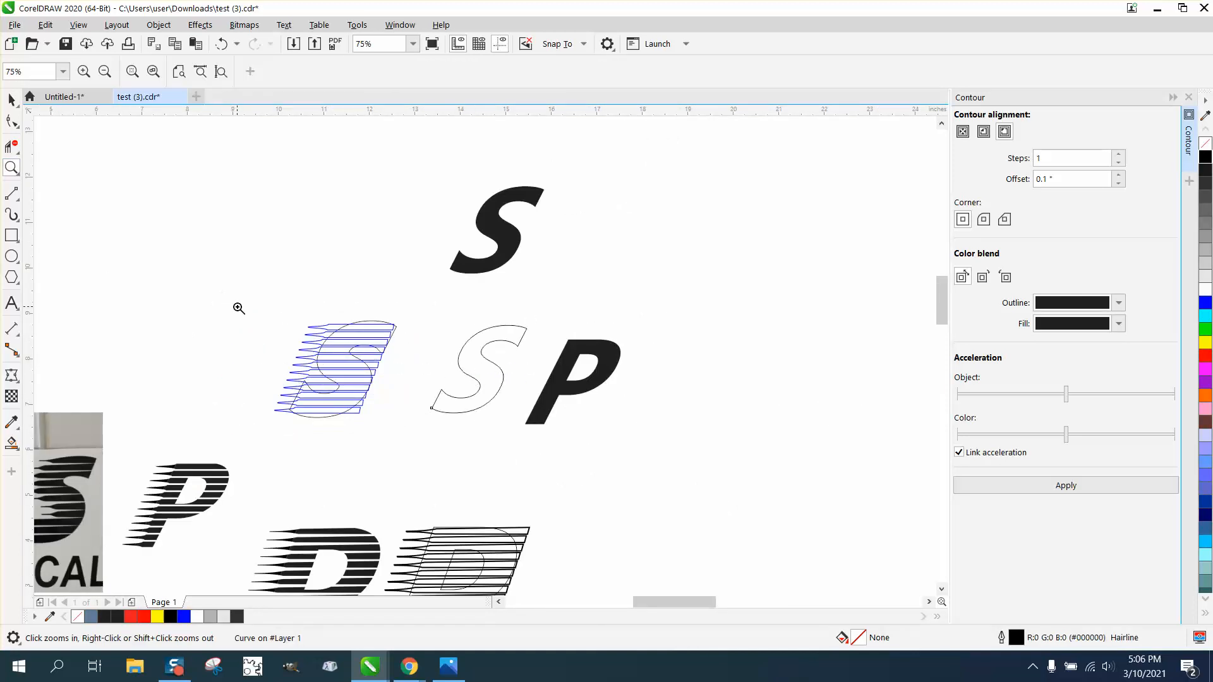
{"action": "left_click_drag", "start_coordinate": [239, 308], "coordinate": [517, 447]}
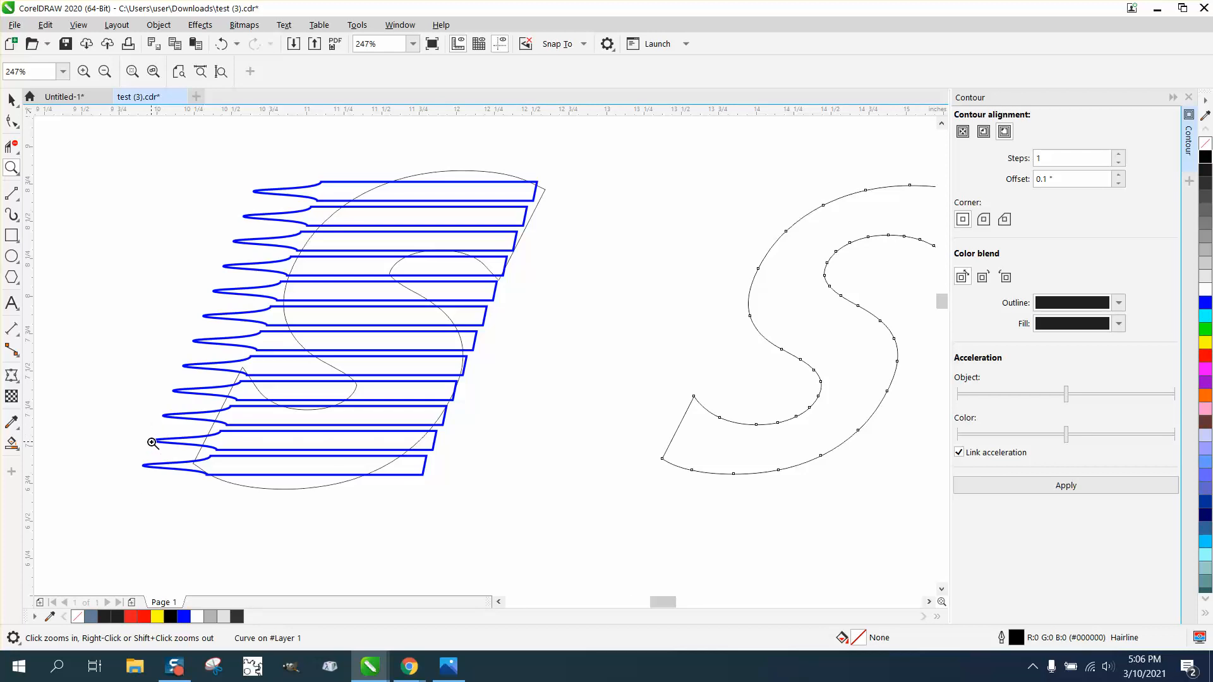
{"action": "left_click", "coordinate": [11, 99]}
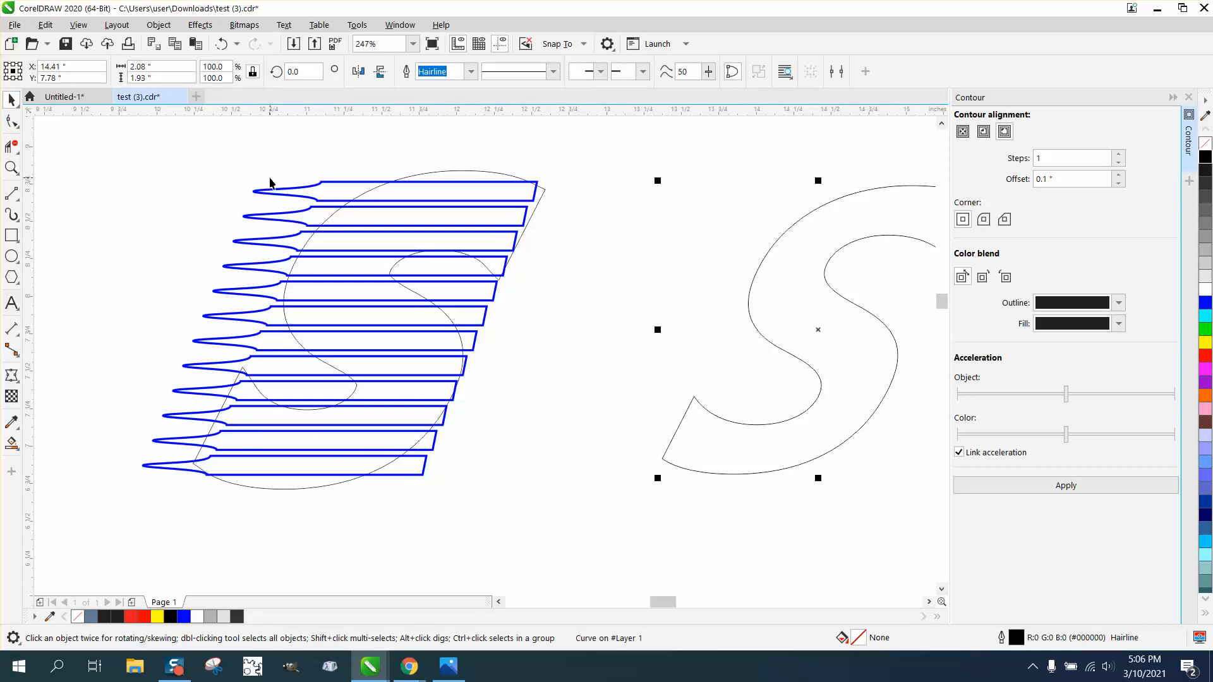
{"action": "left_click", "coordinate": [271, 191]}
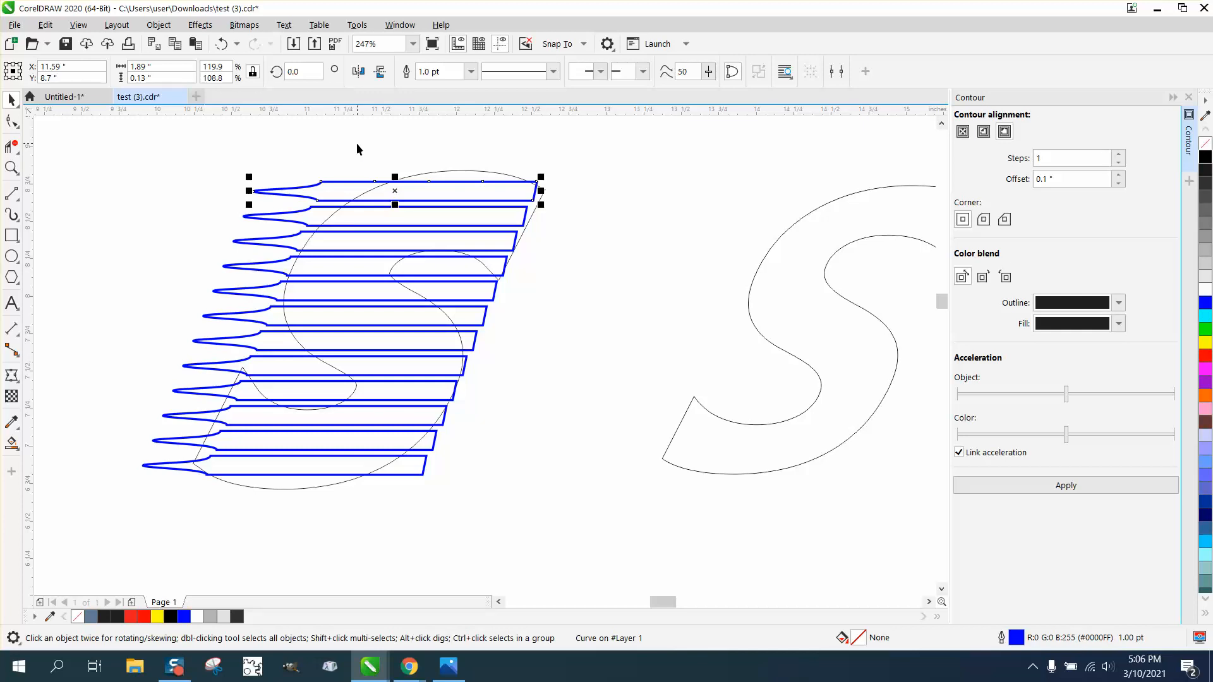
{"action": "left_click", "coordinate": [394, 190]}
{"action": "left_click_drag", "start_coordinate": [395, 190], "coordinate": [455, 190]}
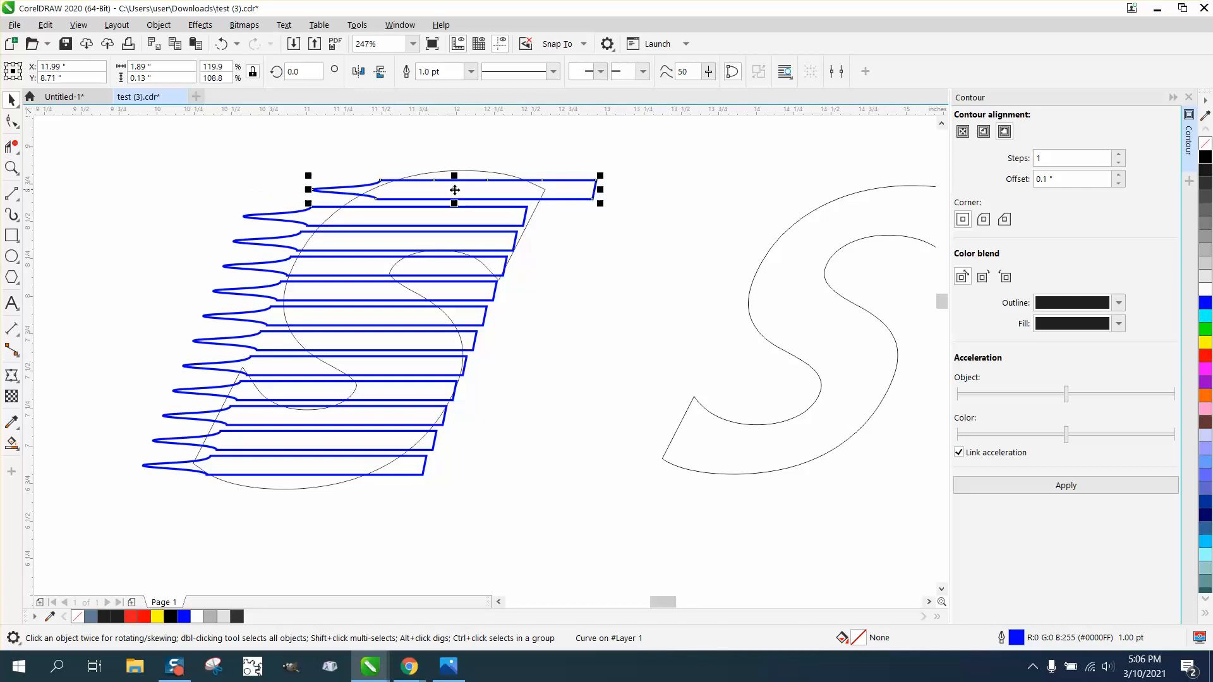
- Shift the second through eighth stripes right so each taper ends at the S contour's edge, and readjust the top stripe
{"action": "left_click", "coordinate": [299, 217]}
{"action": "left_click_drag", "start_coordinate": [300, 216], "coordinate": [340, 215]}
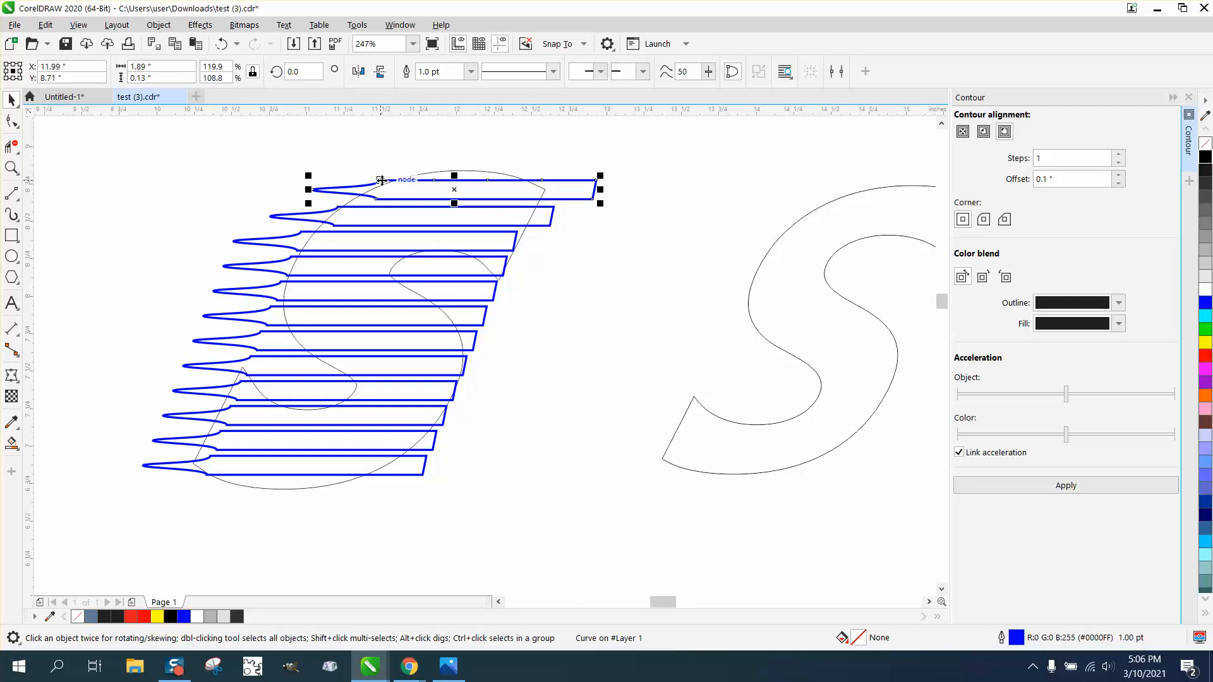
{"action": "left_click_drag", "start_coordinate": [382, 181], "coordinate": [407, 182]}
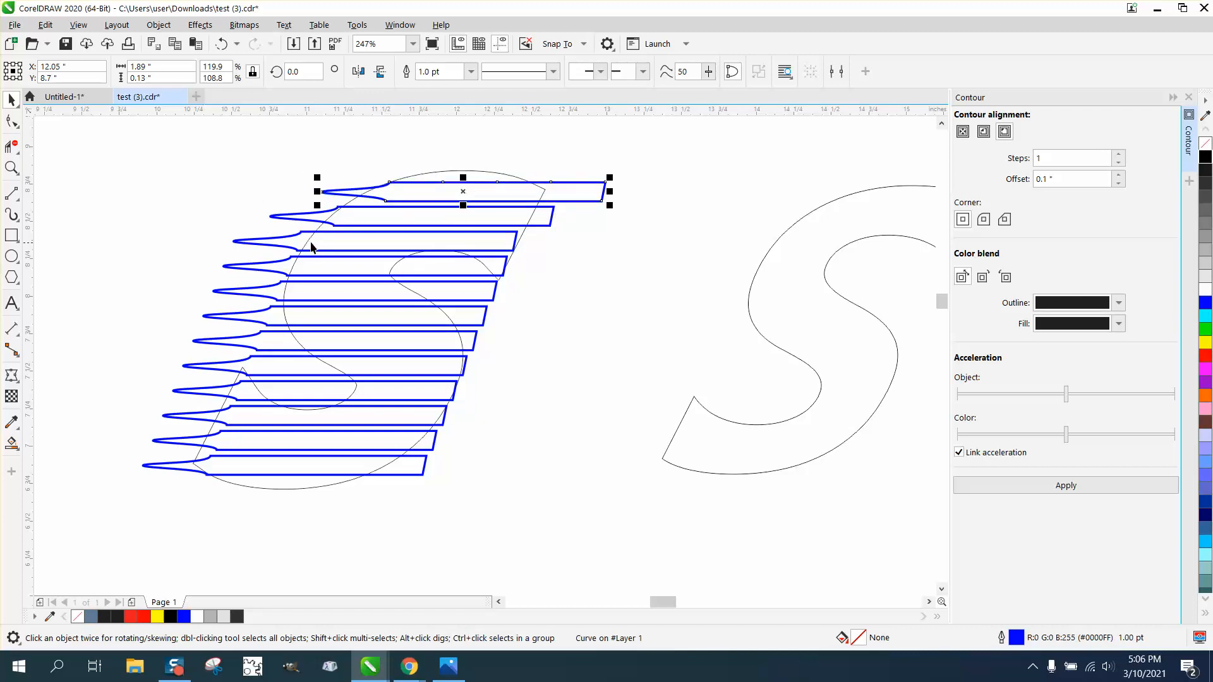
{"action": "left_click_drag", "start_coordinate": [303, 237], "coordinate": [328, 232]}
{"action": "left_click_drag", "start_coordinate": [295, 269], "coordinate": [286, 282]}
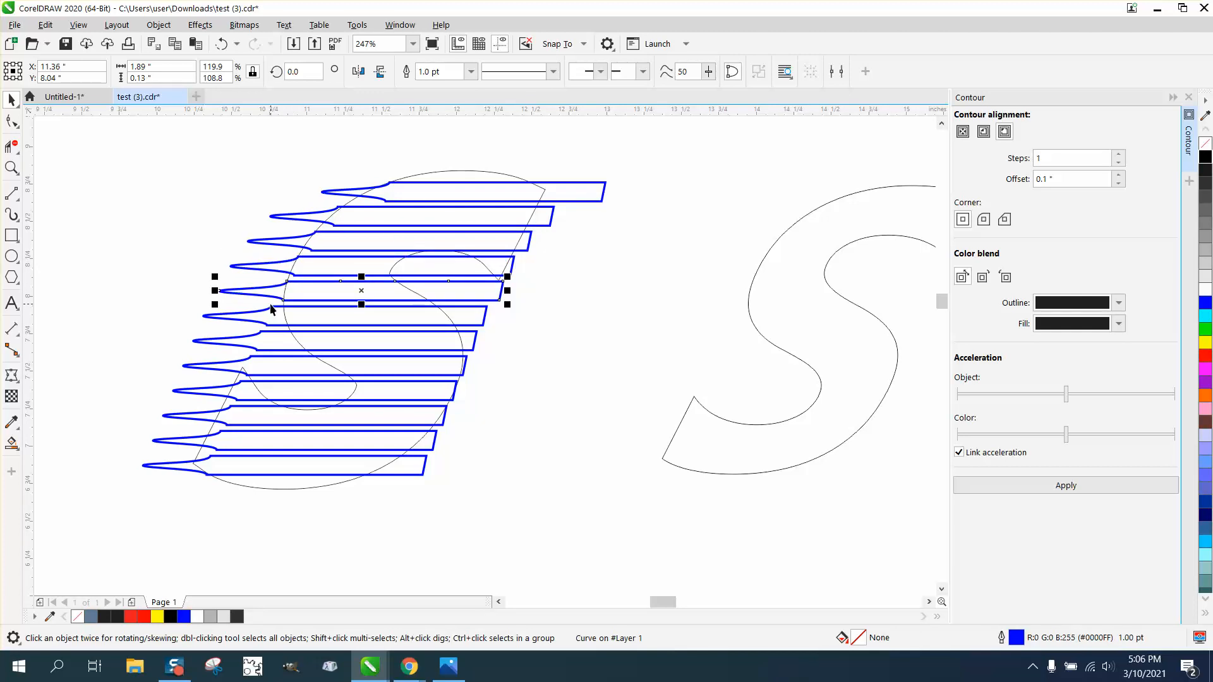
{"action": "left_click", "coordinate": [276, 309]}
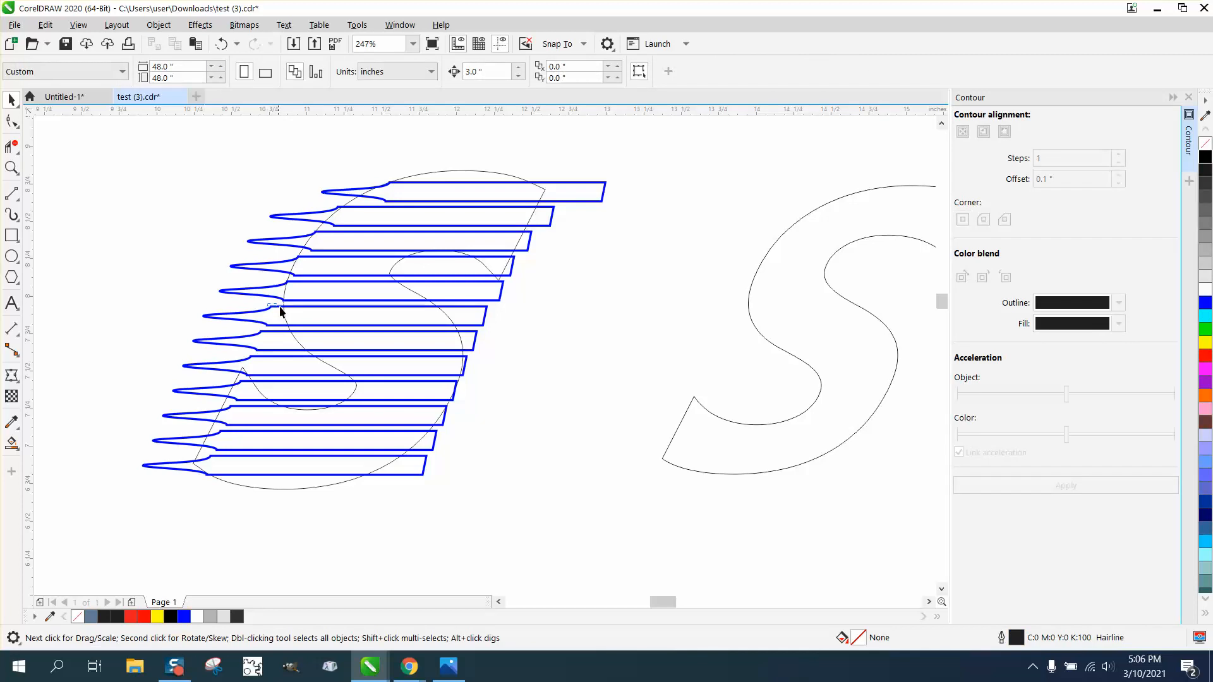
{"action": "left_click_drag", "start_coordinate": [274, 309], "coordinate": [311, 355]}
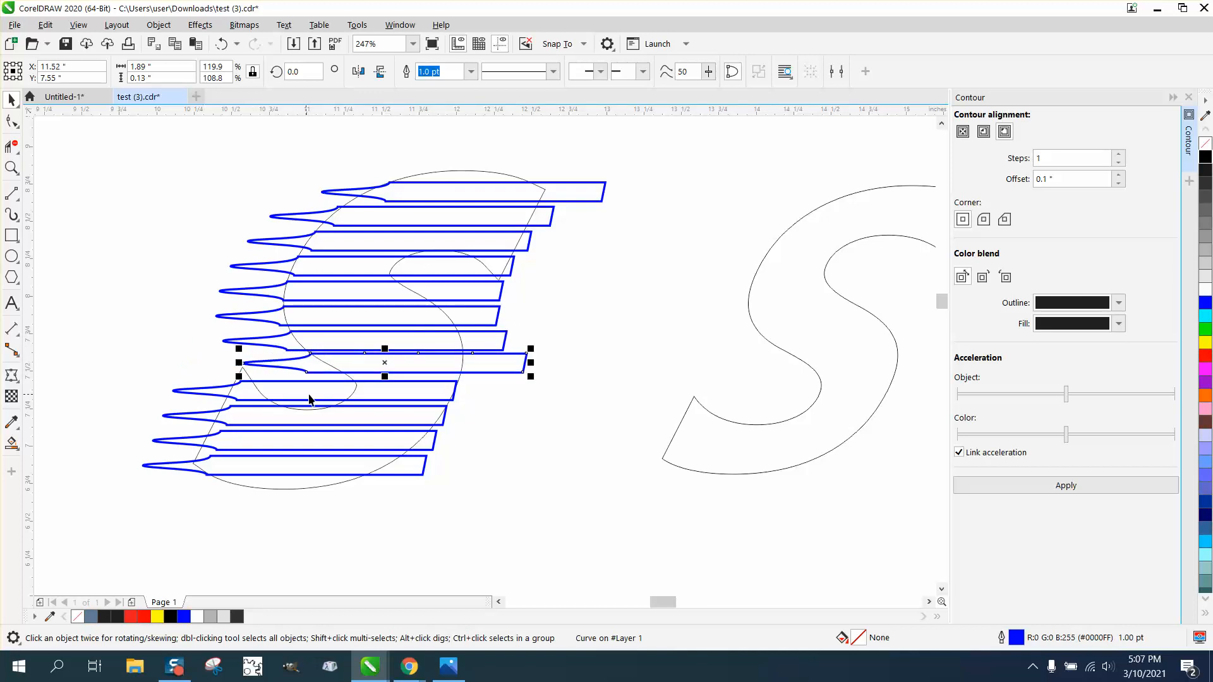
- Try reshaping the ninth and tenth stripes' taper nodes with the Shape tool, and undo back past the eighth stripe's move
{"action": "scroll", "coordinate": [363, 404], "scroll_direction": "down", "scroll_amount": 2}
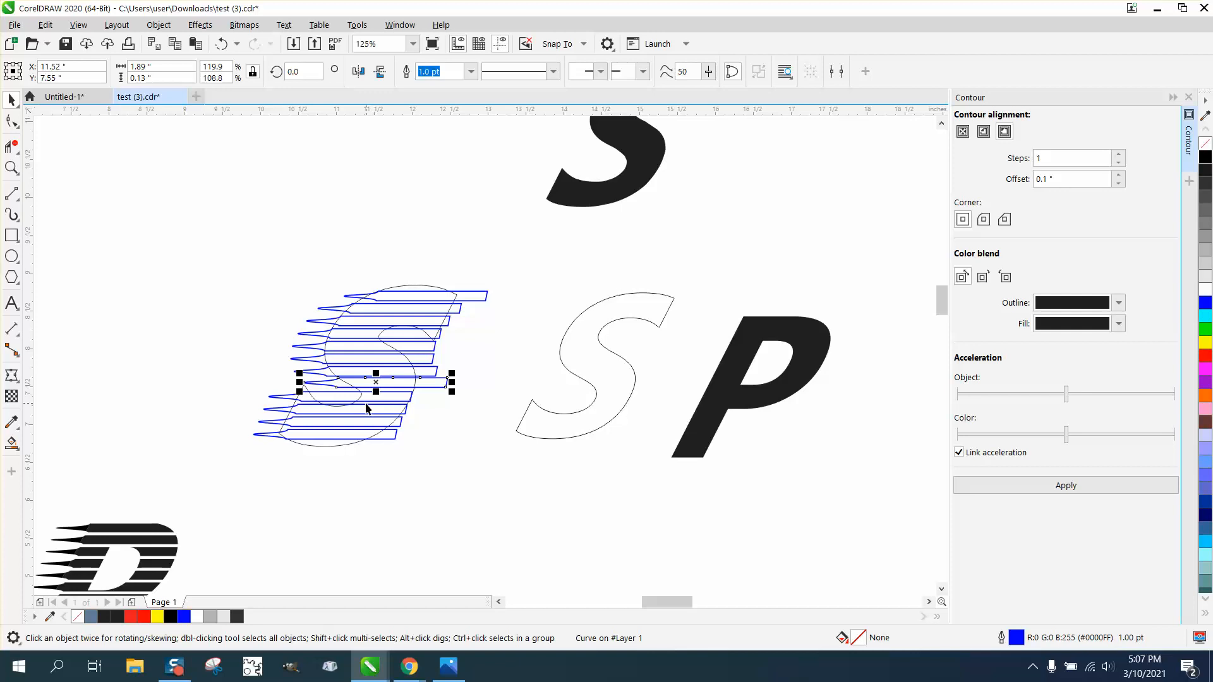
{"action": "scroll", "coordinate": [366, 408], "scroll_direction": "down", "scroll_amount": 1}
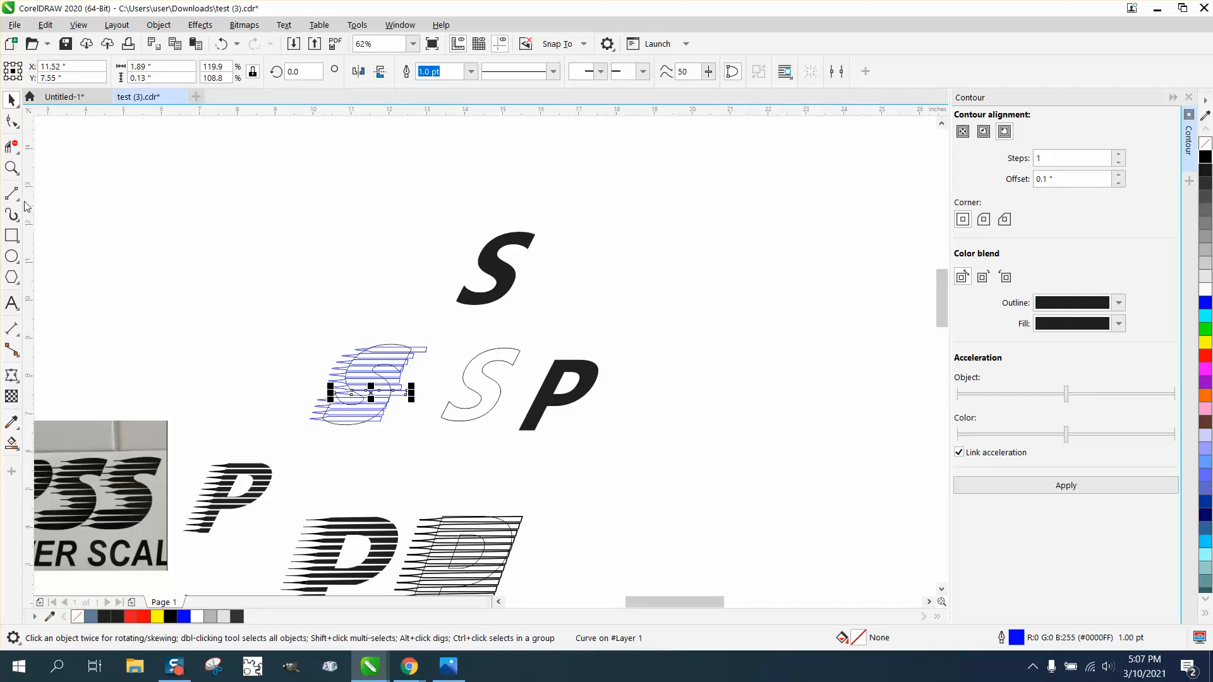
{"action": "left_click", "coordinate": [12, 167]}
{"action": "left_click_drag", "start_coordinate": [267, 357], "coordinate": [536, 465]}
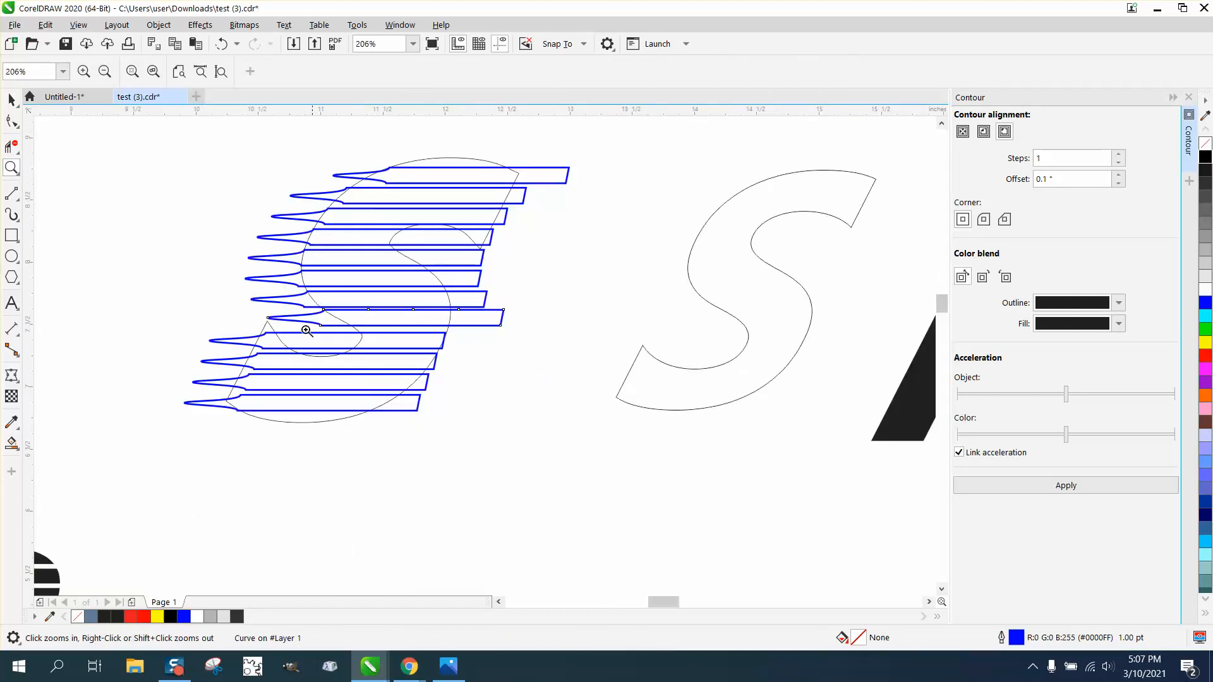
{"action": "left_click", "coordinate": [18, 124]}
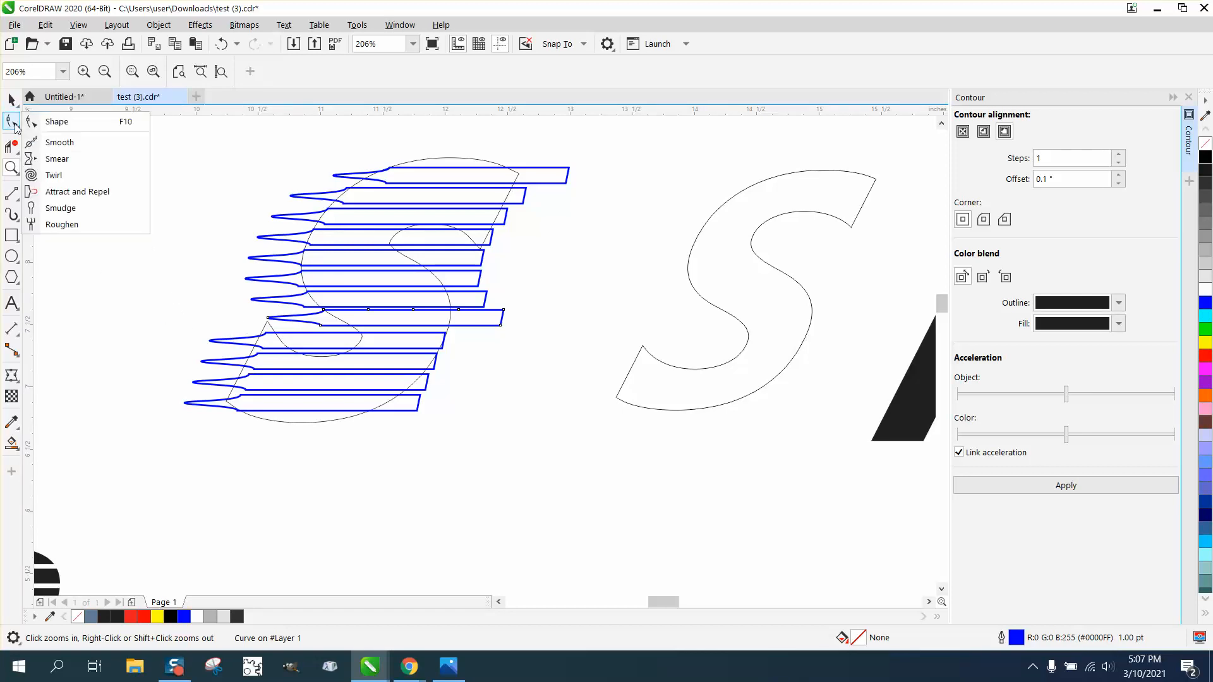
{"action": "left_click", "coordinate": [55, 121]}
{"action": "left_click", "coordinate": [264, 332]}
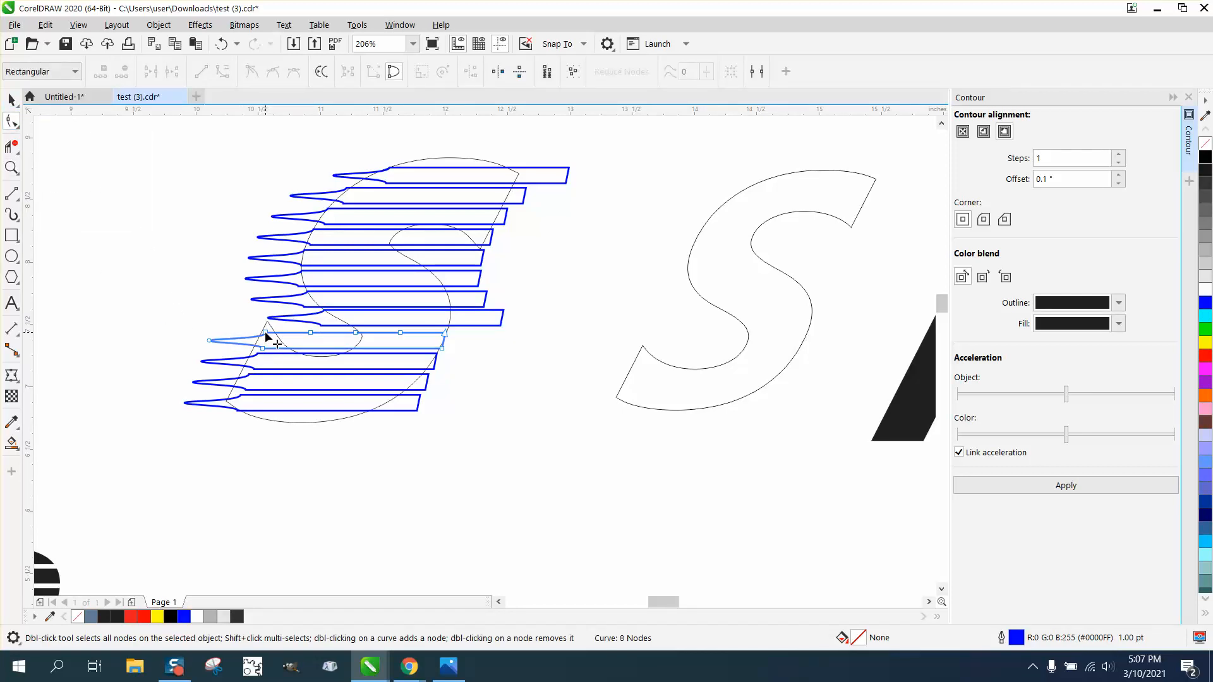
{"action": "left_click", "coordinate": [264, 331]}
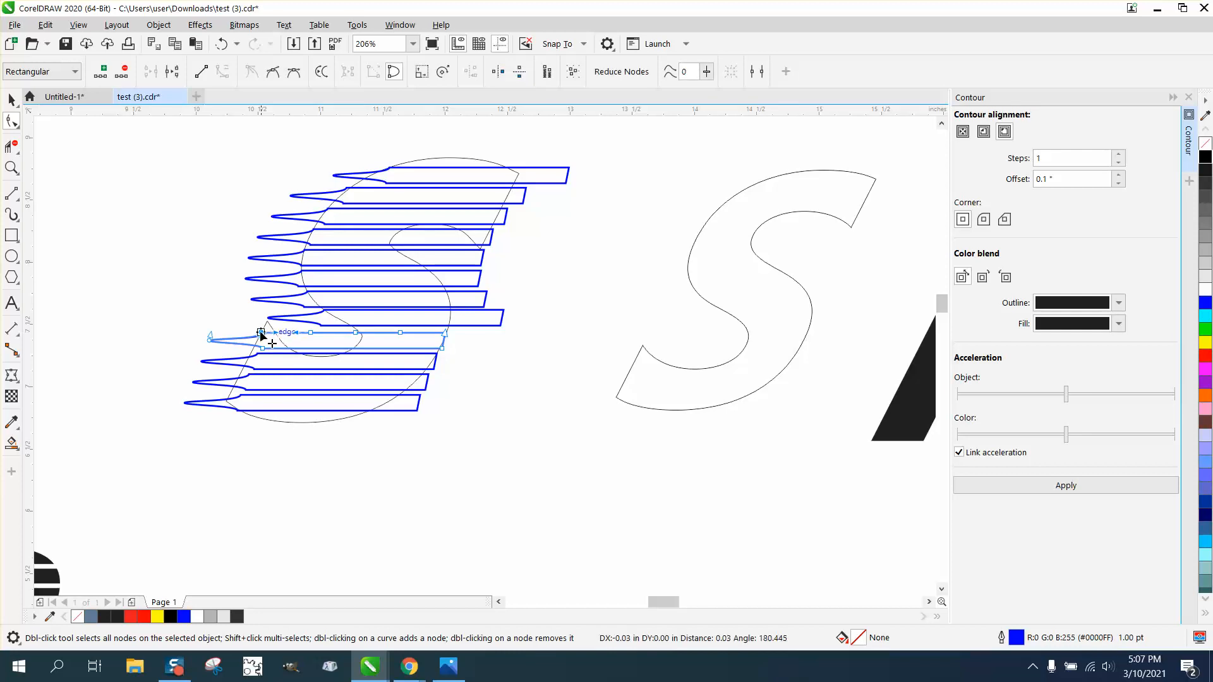
{"action": "left_click", "coordinate": [258, 354]}
{"action": "left_click_drag", "start_coordinate": [259, 355], "coordinate": [243, 365]}
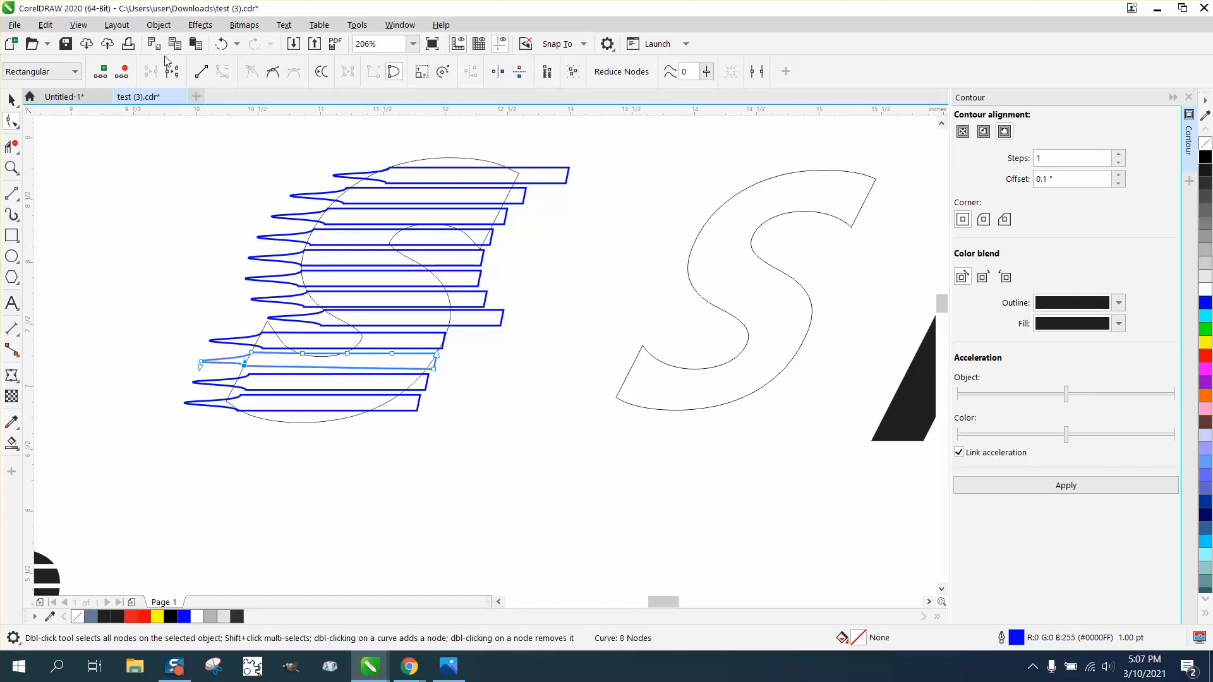
{"action": "left_click", "coordinate": [223, 45]}
{"action": "left_click", "coordinate": [223, 45]}
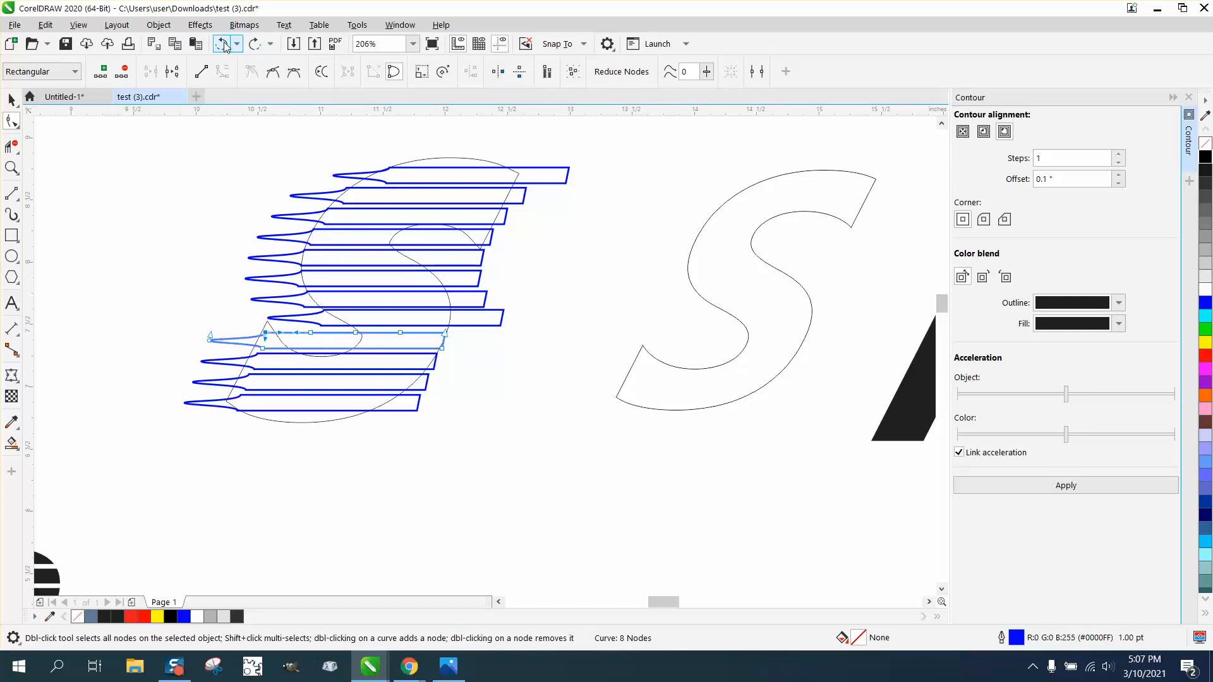
{"action": "left_click", "coordinate": [223, 45]}
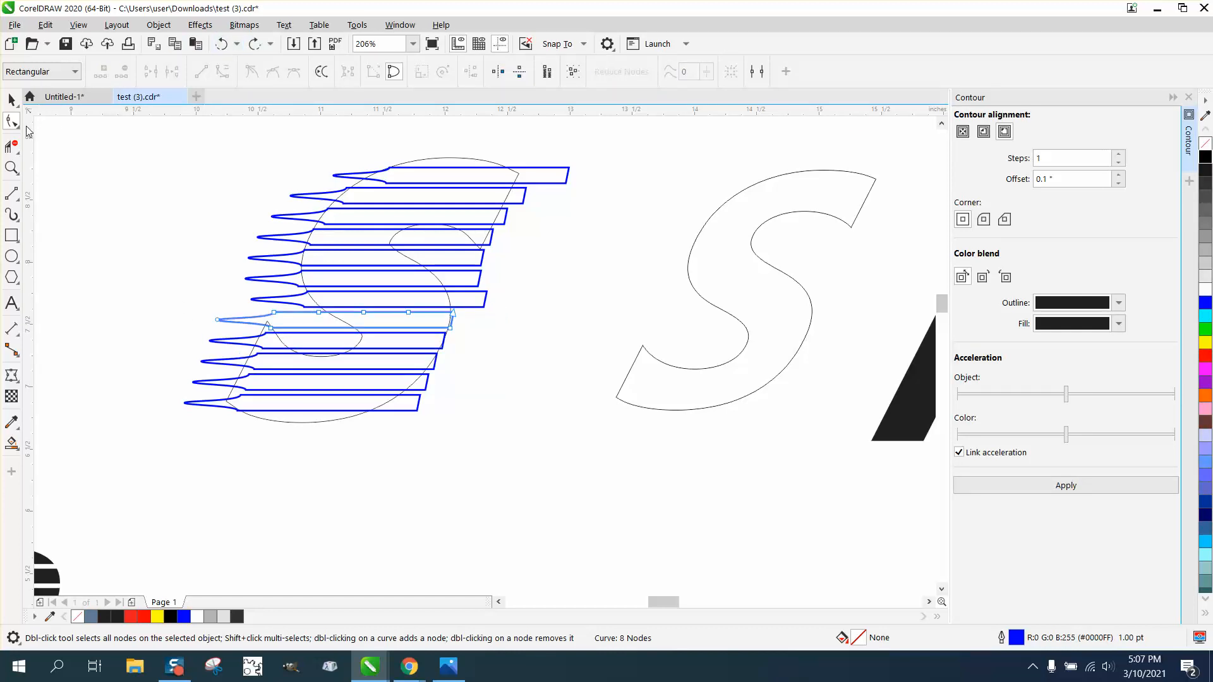
- Try shifting the ninth stripe slightly down and left to the S contour, and undo the move
{"action": "left_click", "coordinate": [11, 99]}
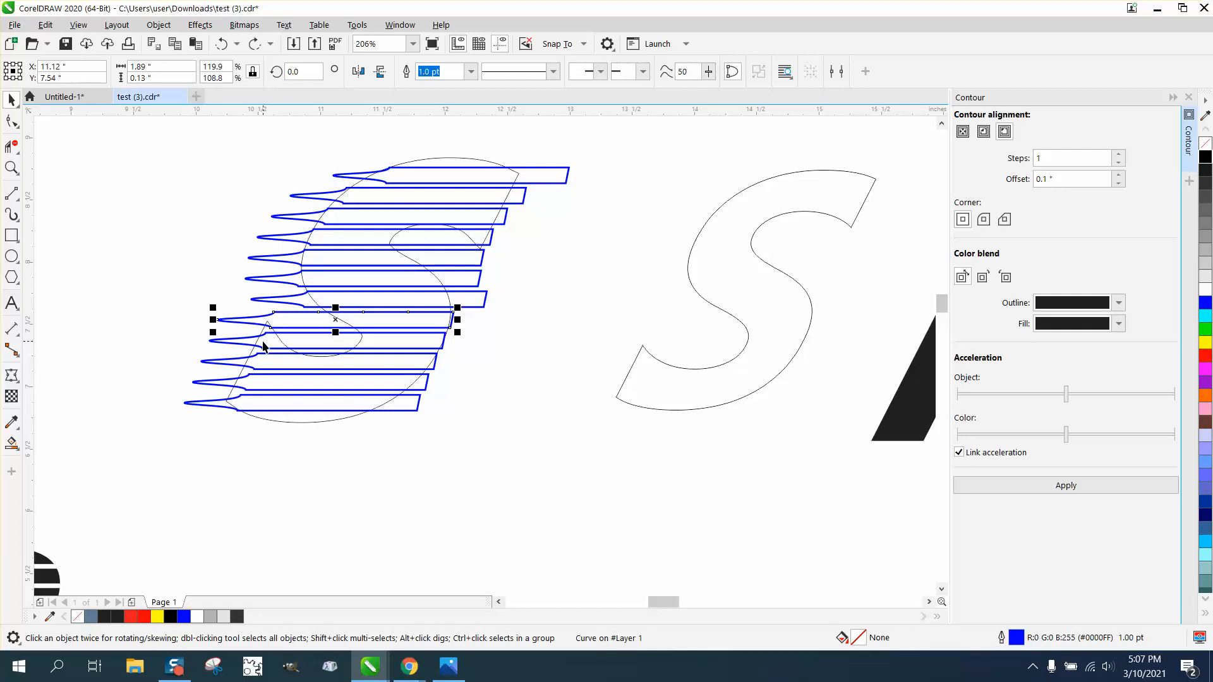
{"action": "mouse_move", "coordinate": [263, 330]}
{"action": "left_mouse_down"}
{"action": "mouse_move", "coordinate": [276, 357]}
{"action": "mouse_move", "coordinate": [261, 336]}
{"action": "left_mouse_up"}
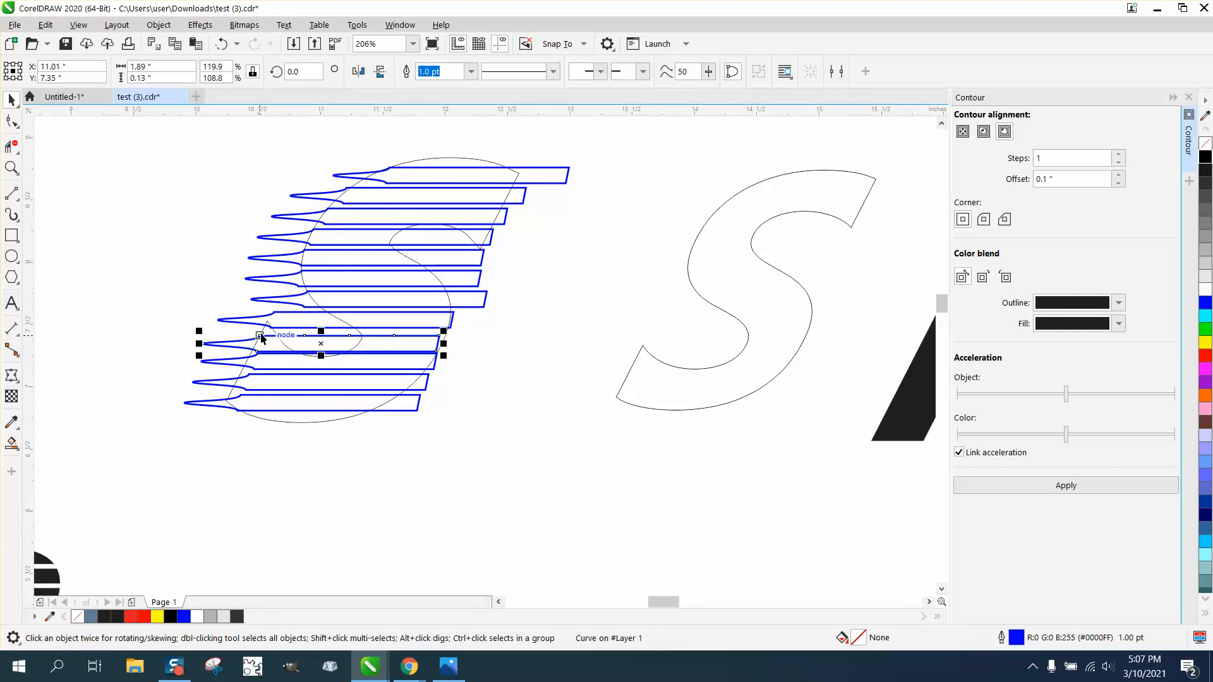
{"action": "left_click", "coordinate": [221, 43]}
{"action": "left_click", "coordinate": [216, 44]}
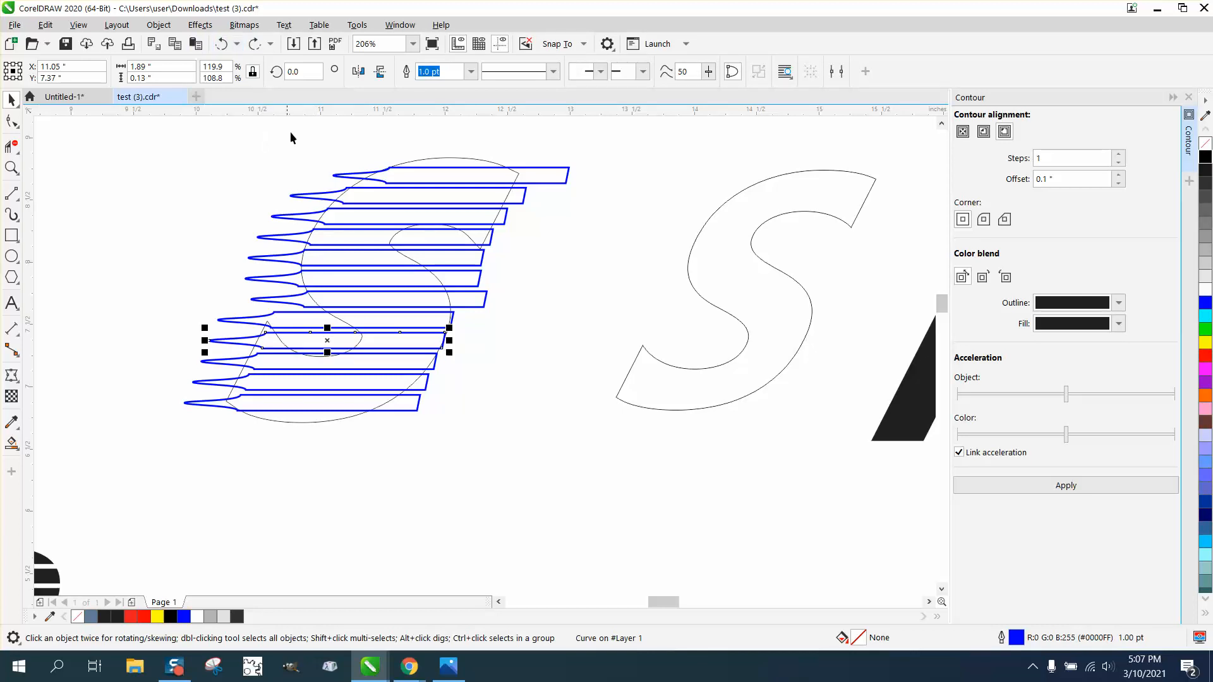
- Align the tapers of the four lowest stripes with the S contour's lower tail, and move the eighth stripe right again
{"action": "left_click_drag", "start_coordinate": [265, 336], "coordinate": [311, 381]}
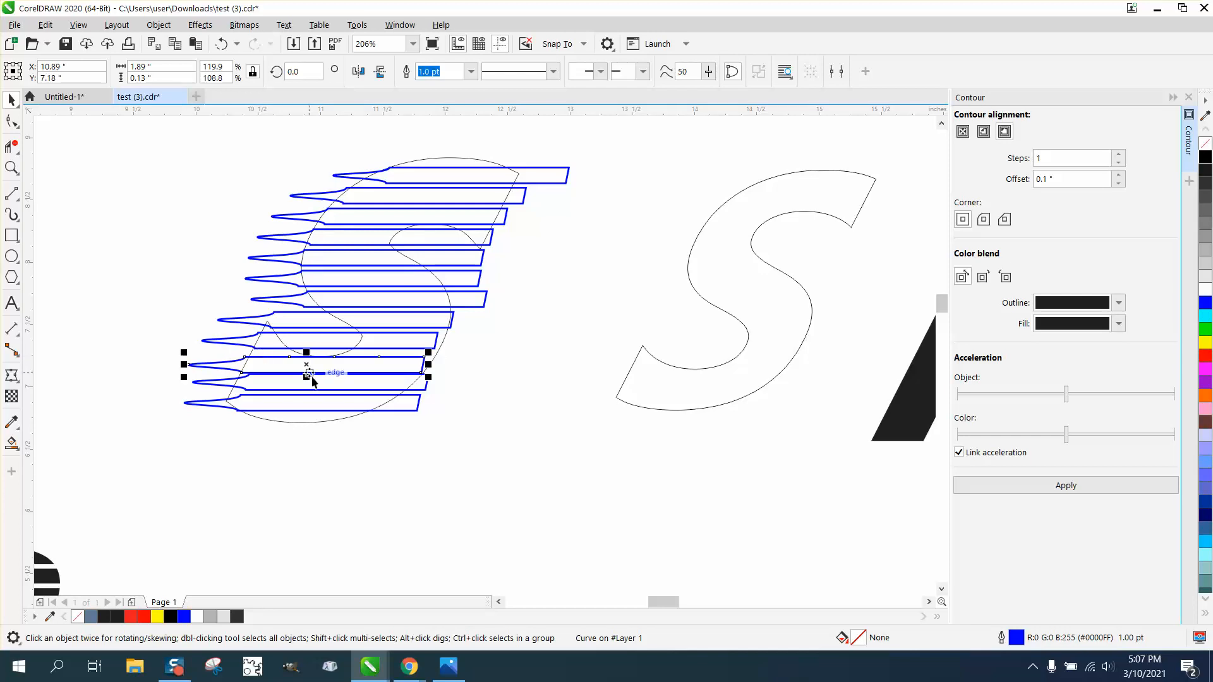
{"action": "left_click_drag", "start_coordinate": [244, 354], "coordinate": [230, 403]}
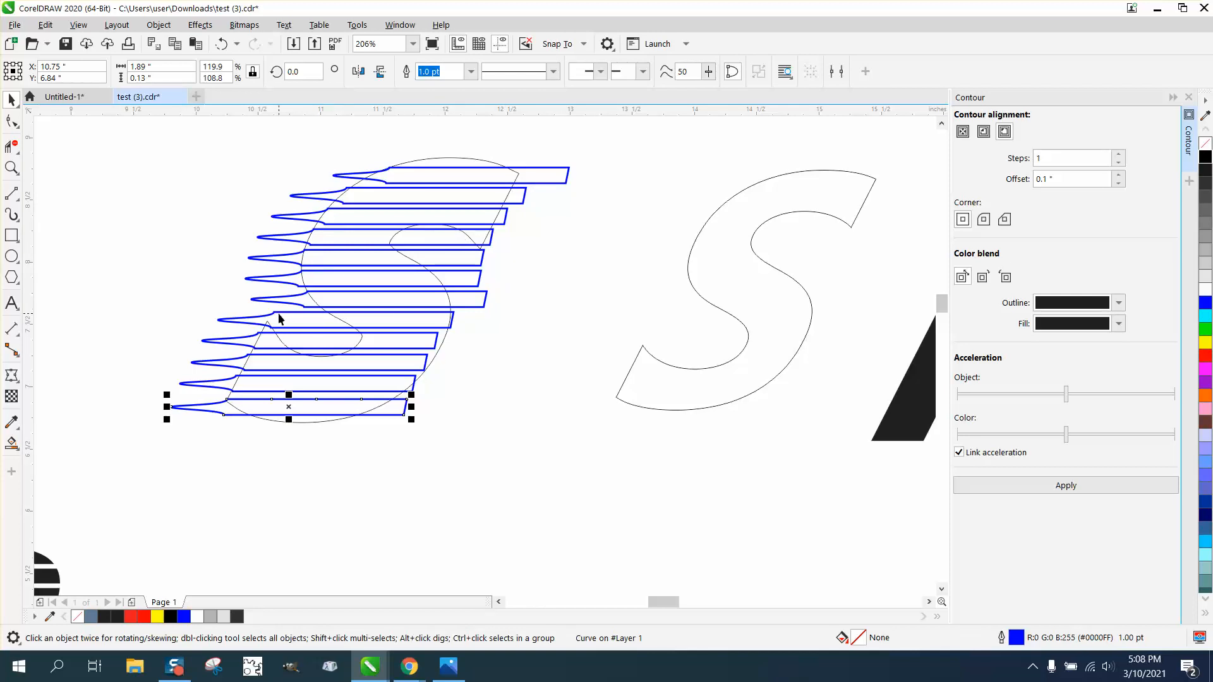
{"action": "left_click_drag", "start_coordinate": [278, 312], "coordinate": [325, 312]}
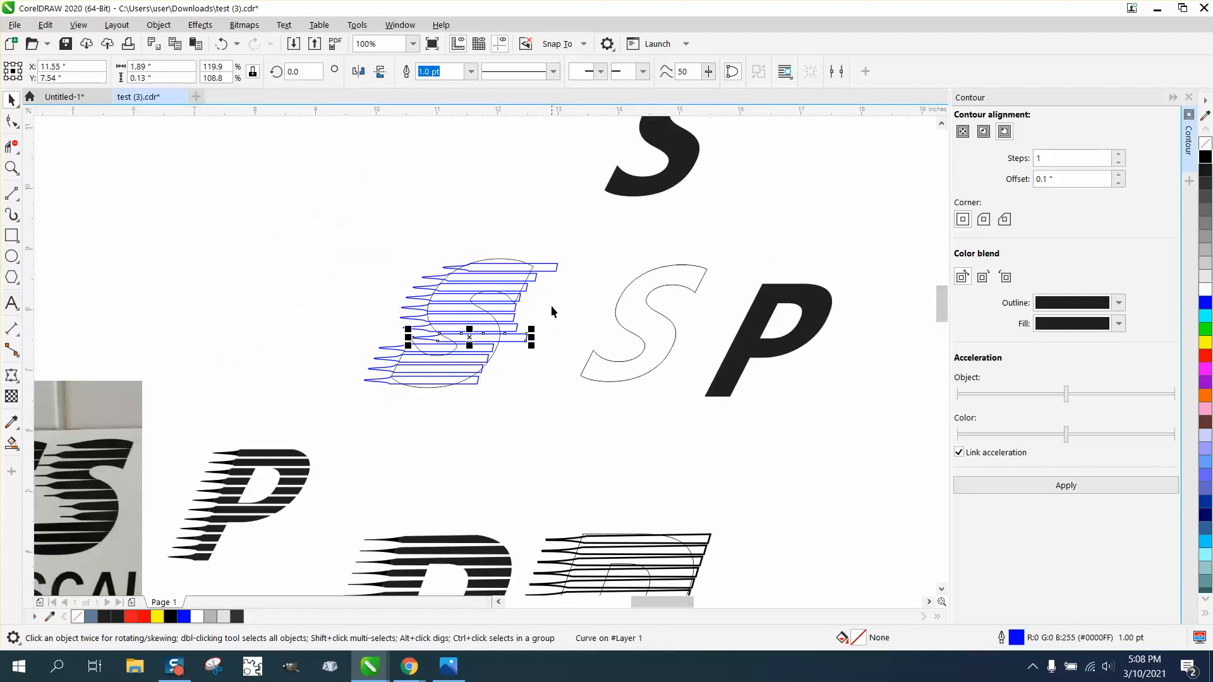
- Move the outer S contour 3 inches up off the stripes and fill the original S outline with black
{"action": "left_click", "coordinate": [505, 263]}
{"action": "key", "text": "Up"}
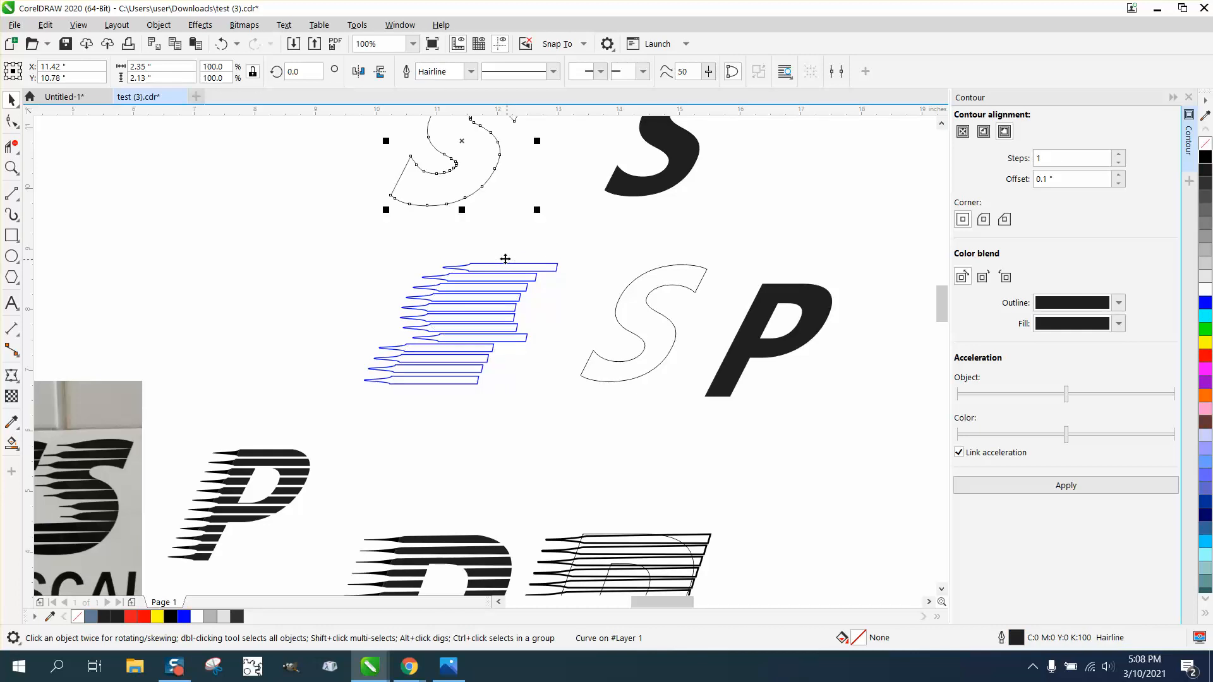
{"action": "left_click", "coordinate": [673, 285]}
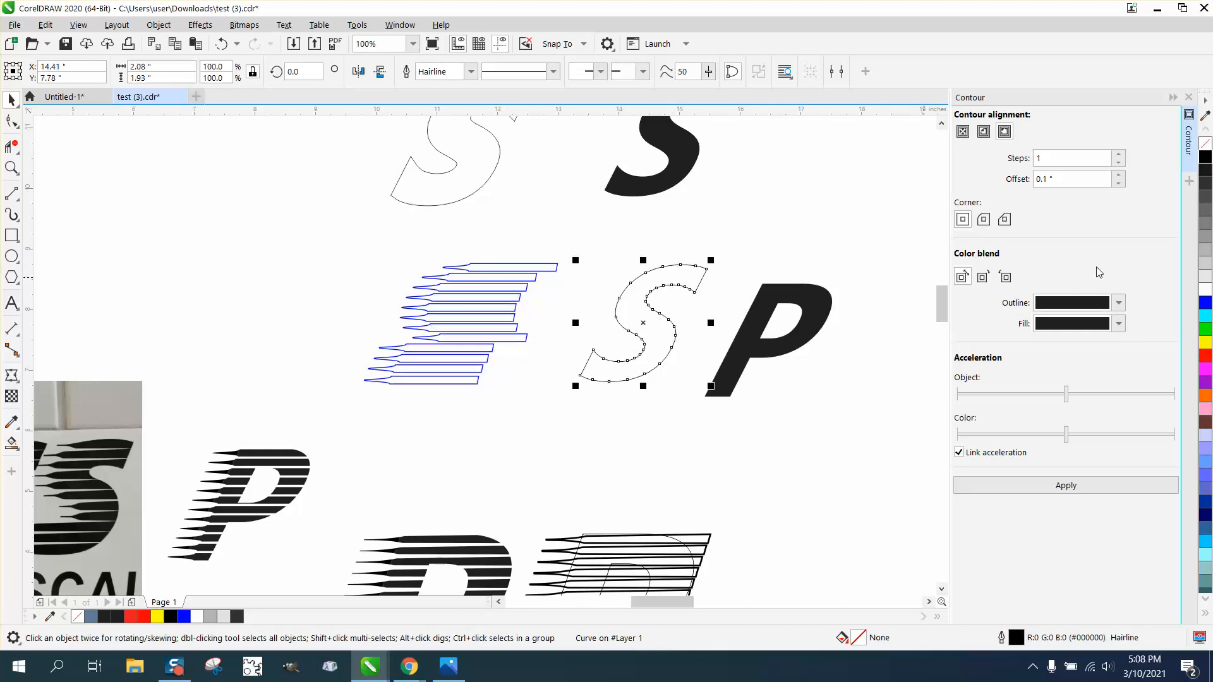
{"action": "left_click", "coordinate": [1207, 162]}
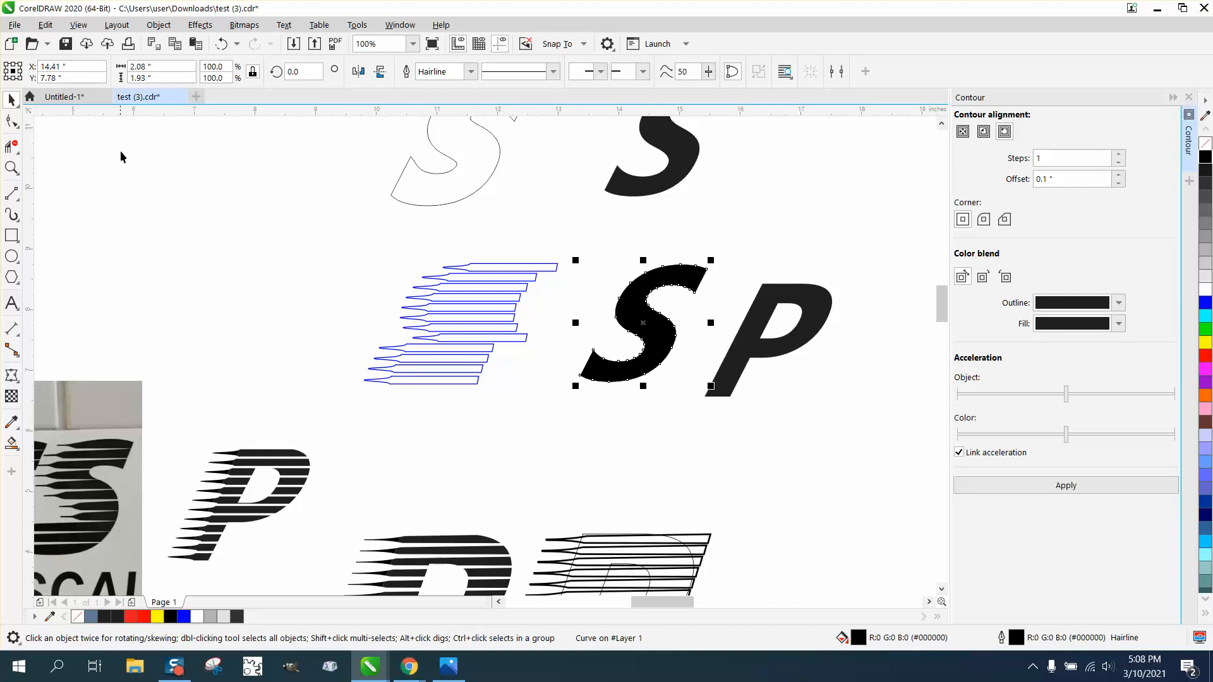
- Select all twelve blue stripes and set their outline color to white
{"action": "left_click_drag", "start_coordinate": [337, 229], "coordinate": [510, 381]}
{"action": "left_click_drag", "start_coordinate": [576, 415], "coordinate": [575, 414]}
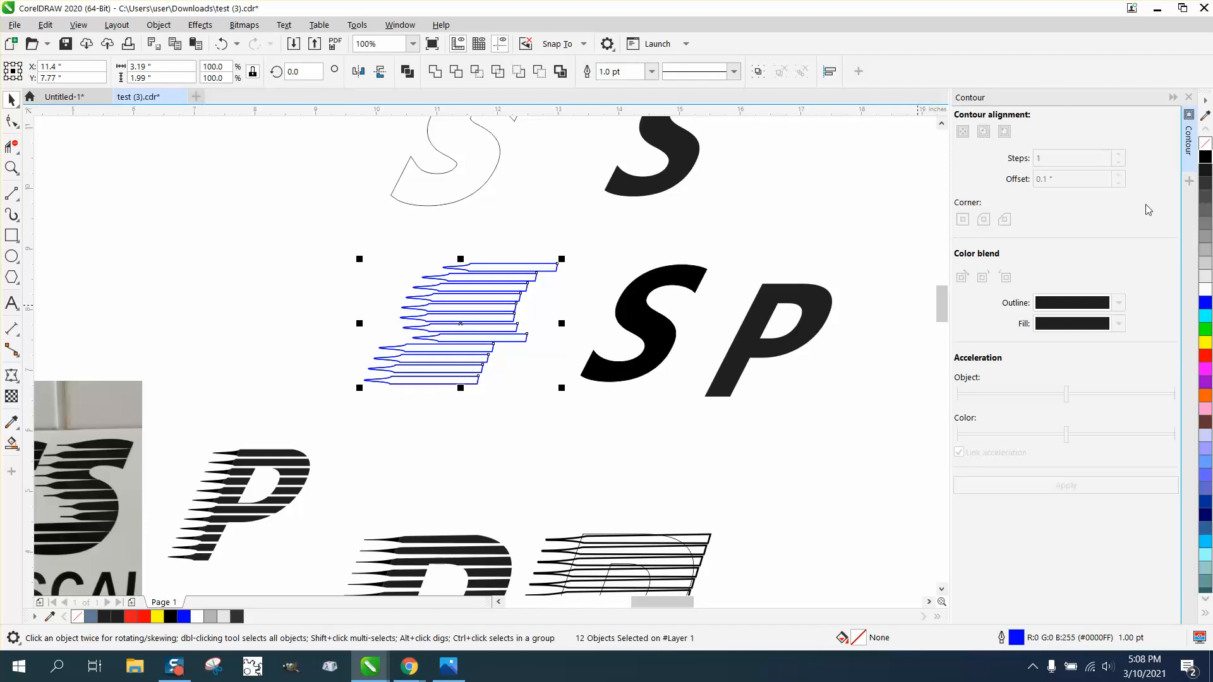
{"action": "right_click", "coordinate": [1206, 289]}
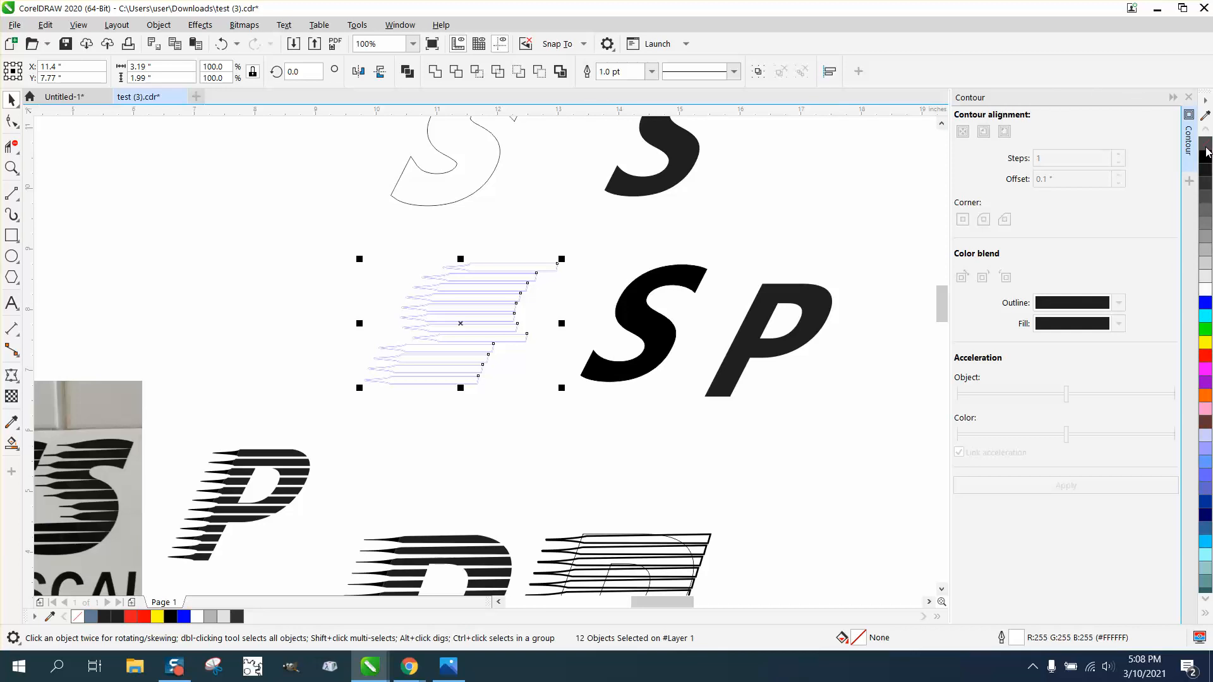
- Move the black S 3 inches left onto the white-outlined stripes and clear the selection
{"action": "left_click", "coordinate": [663, 341]}
{"action": "key", "text": "Left"}
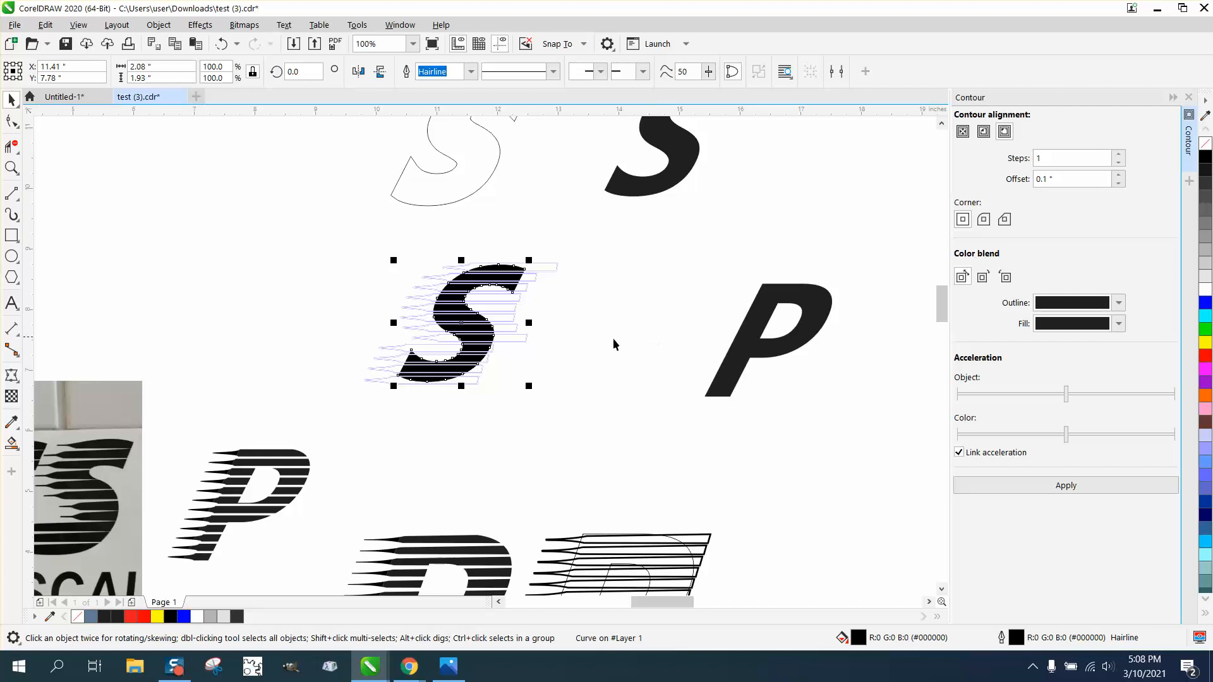
{"action": "left_click_drag", "start_coordinate": [344, 233], "coordinate": [654, 419]}
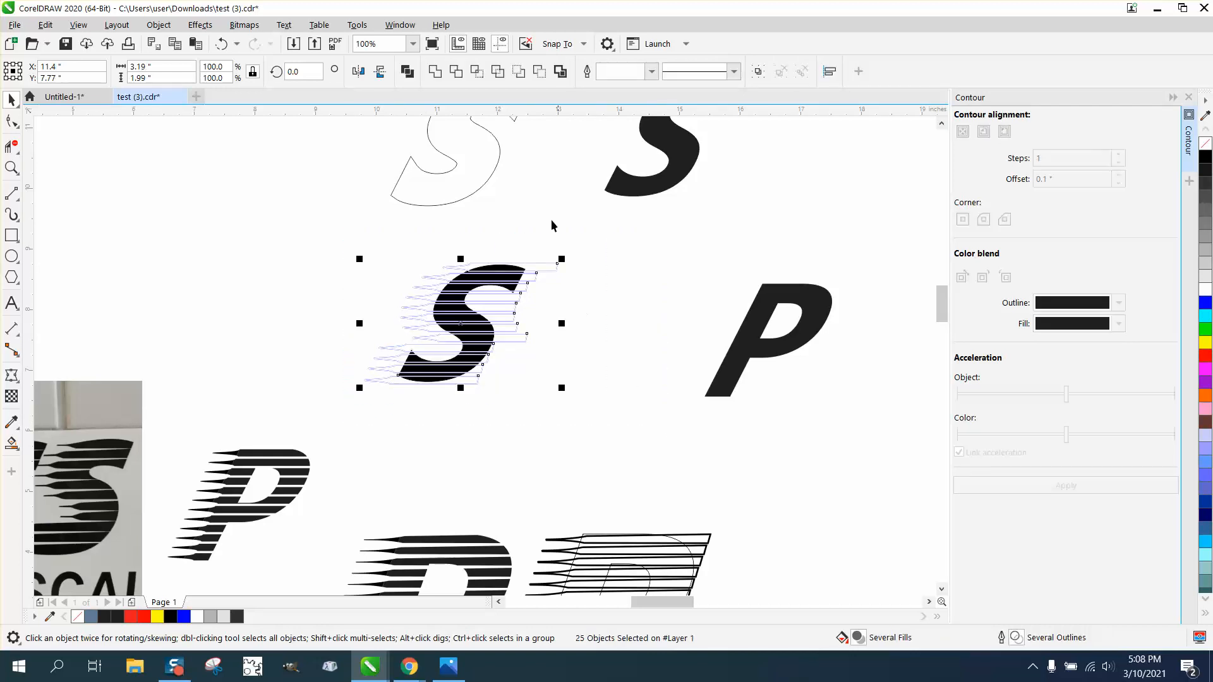
{"action": "left_click", "coordinate": [606, 254]}
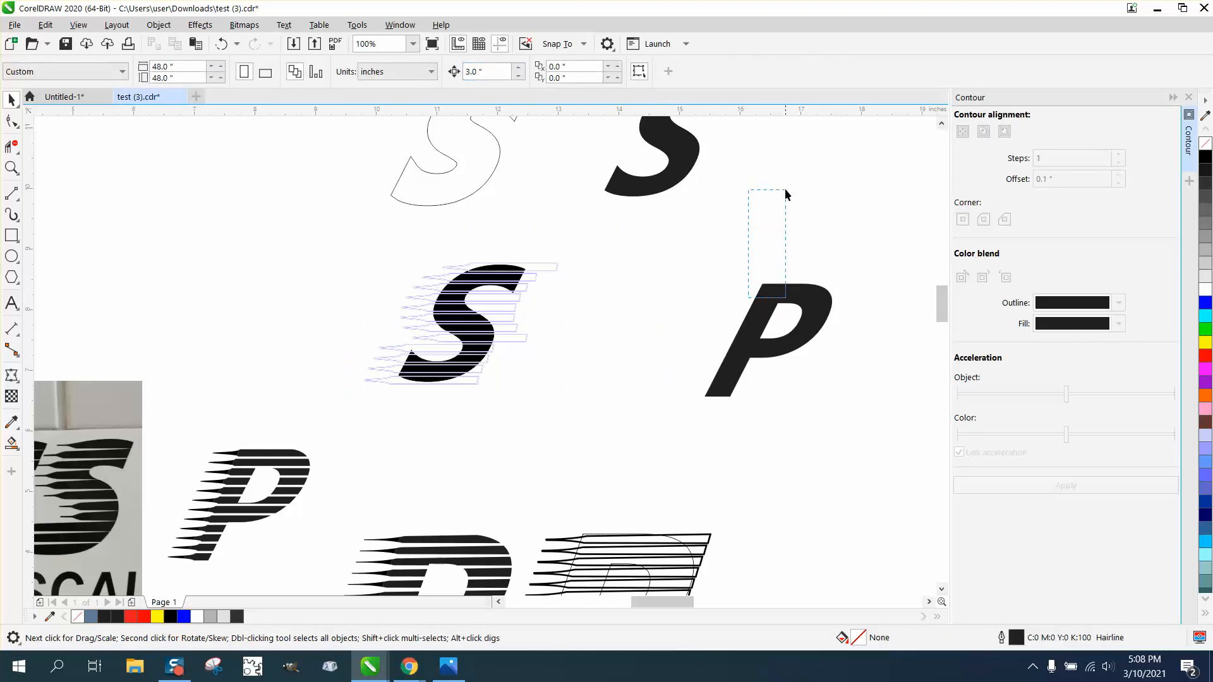
- Move the solid black P down, clear of the space beside the striped S
{"action": "left_click_drag", "start_coordinate": [765, 316], "coordinate": [829, 100]}
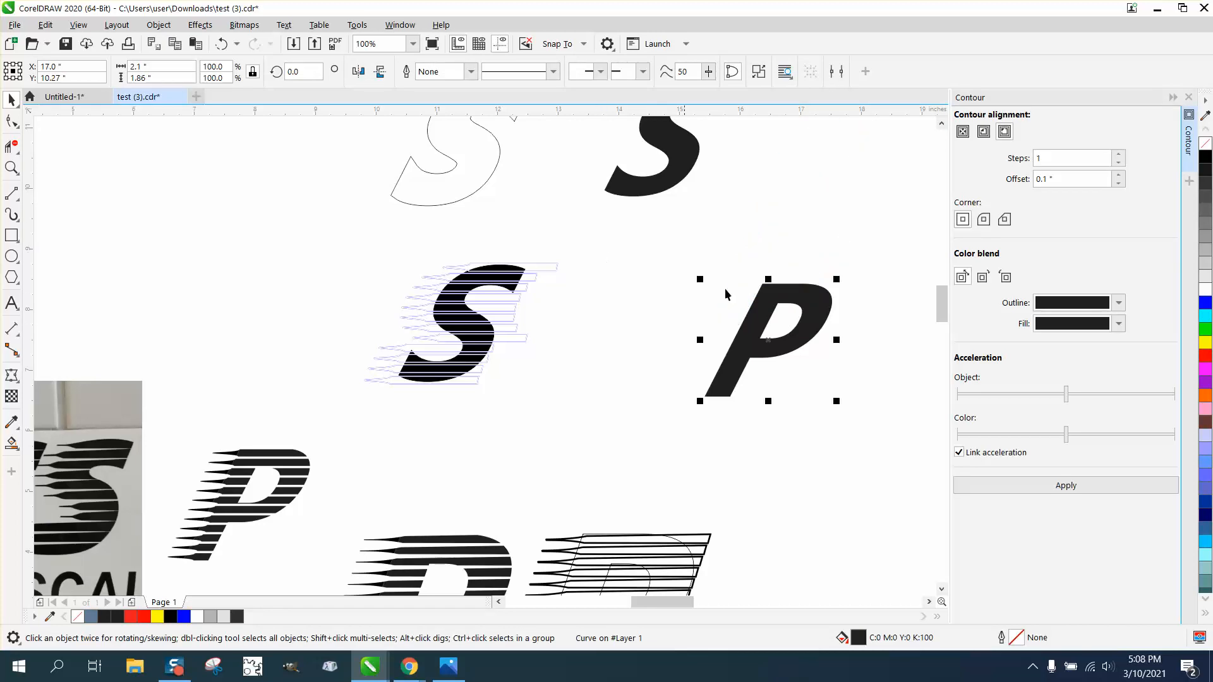
{"action": "left_click_drag", "start_coordinate": [758, 315], "coordinate": [802, 481]}
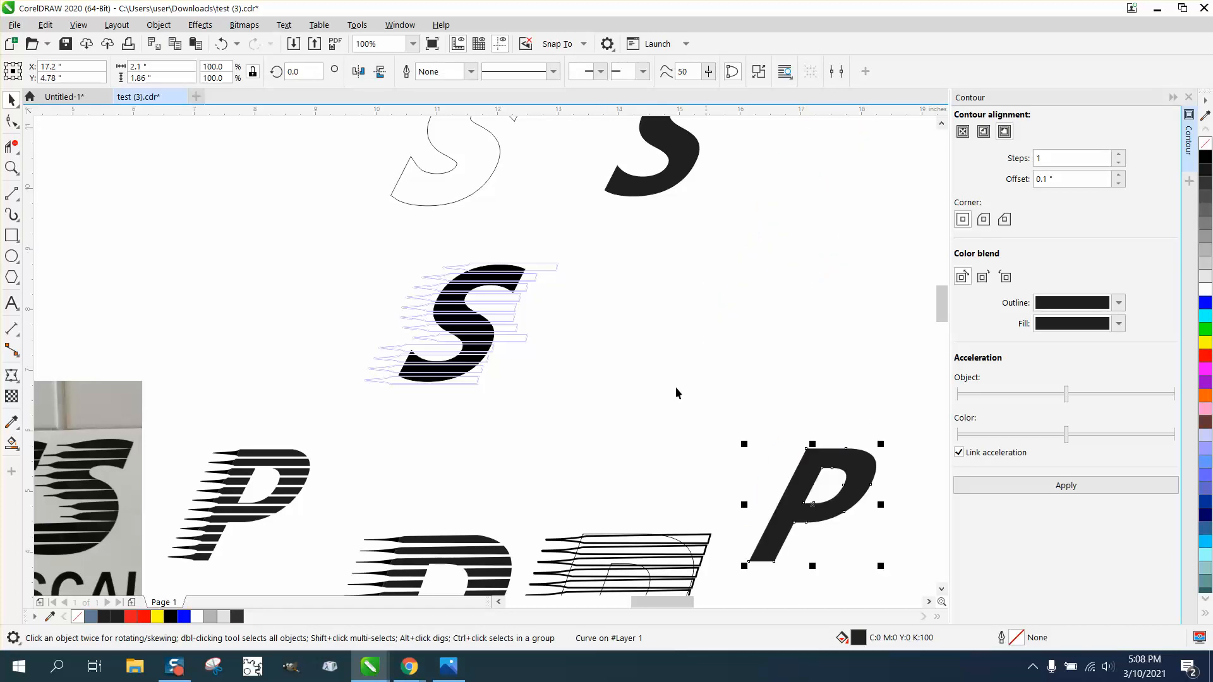
{"action": "left_click", "coordinate": [521, 271]}
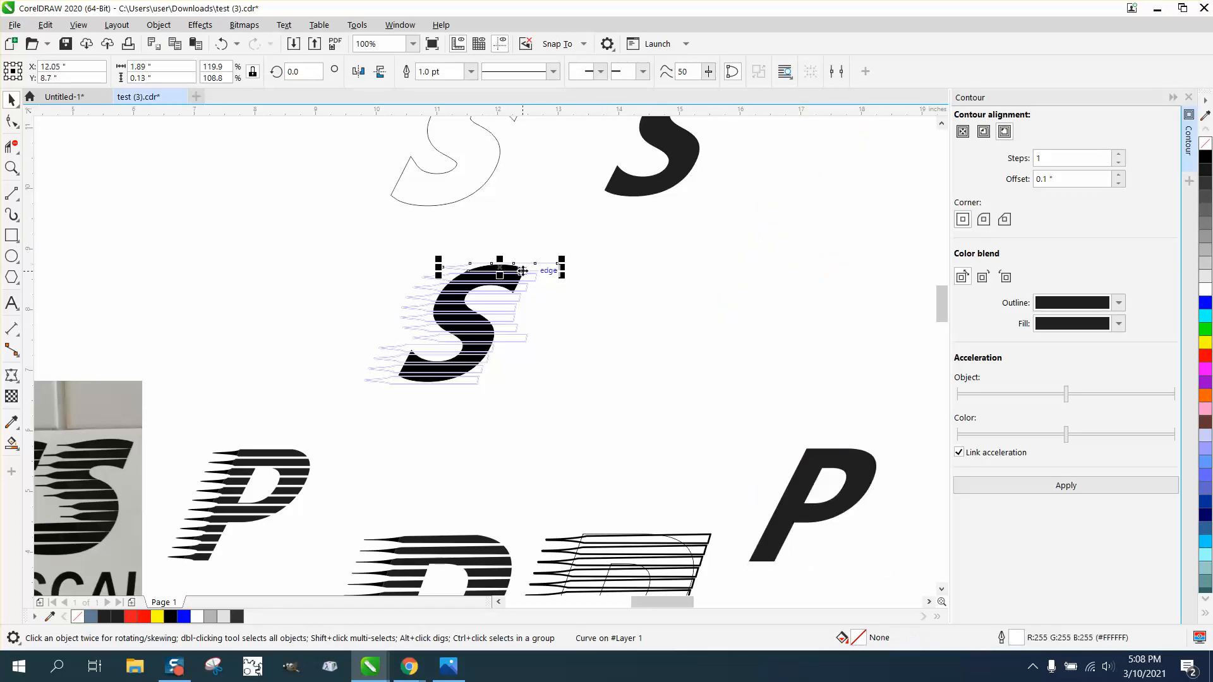
{"action": "left_click", "coordinate": [569, 317]}
{"action": "left_click", "coordinate": [463, 312]}
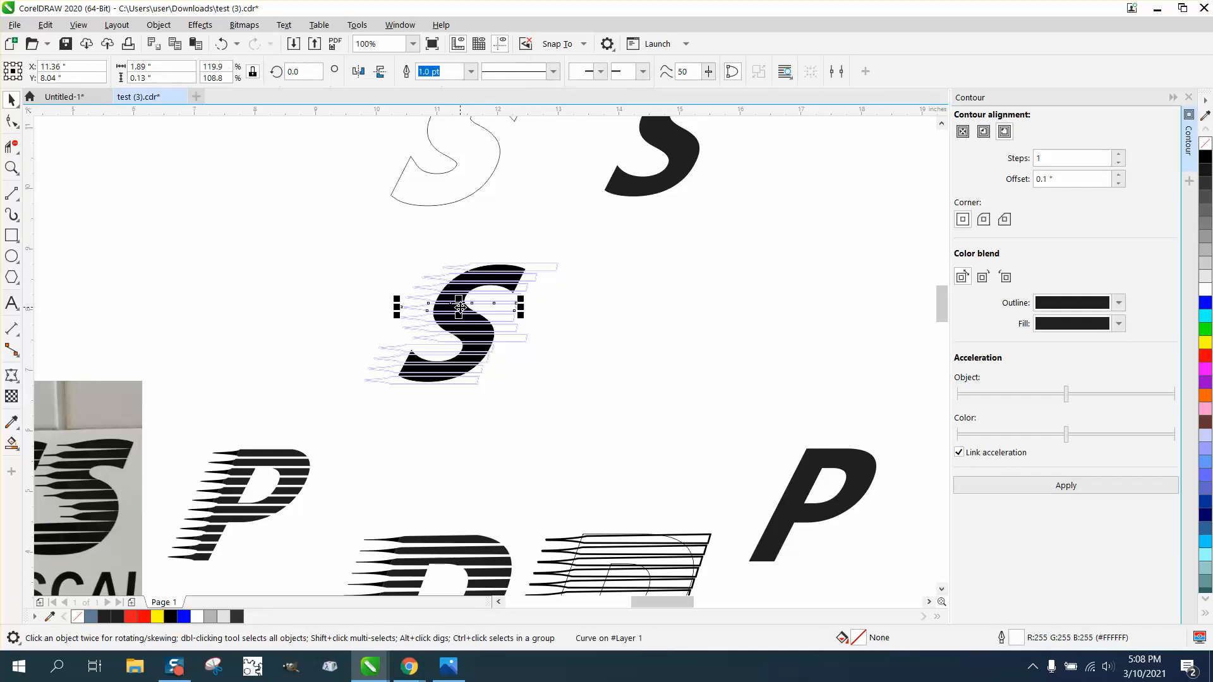
{"action": "left_click", "coordinate": [417, 365]}
{"action": "left_click_drag", "start_coordinate": [400, 229], "coordinate": [538, 418]}
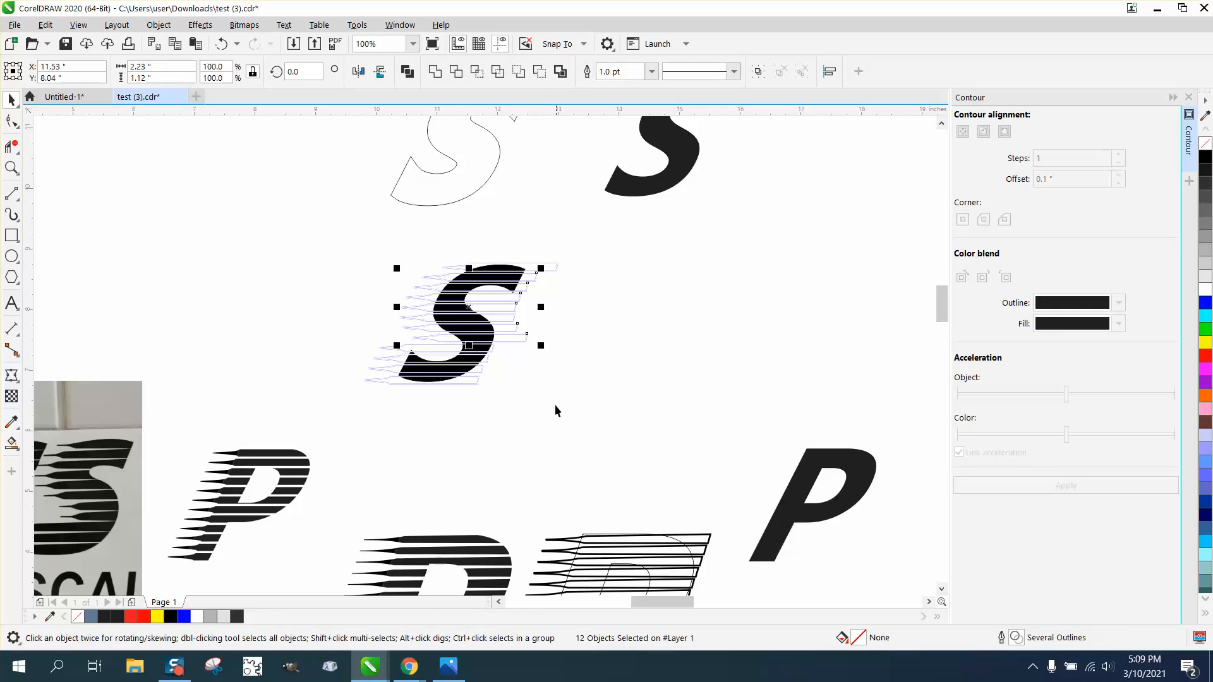
{"action": "left_click", "coordinate": [559, 383]}
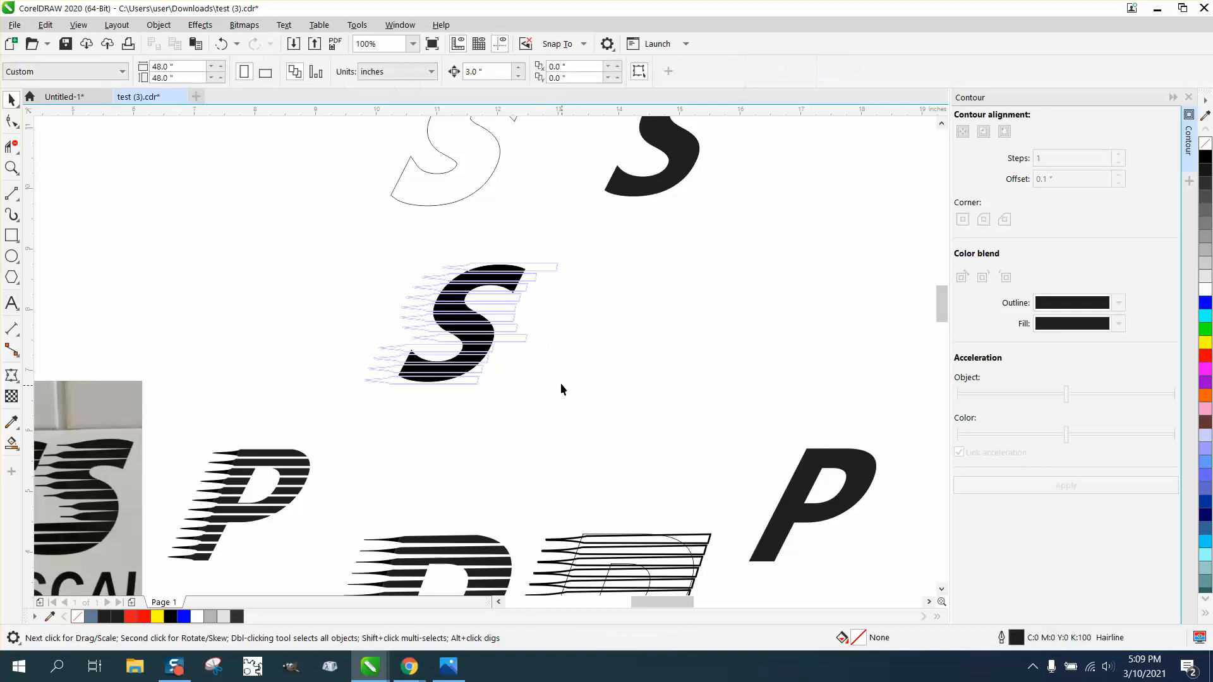
{"action": "left_click", "coordinate": [530, 275]}
{"action": "key", "text": "ctrl+d"}
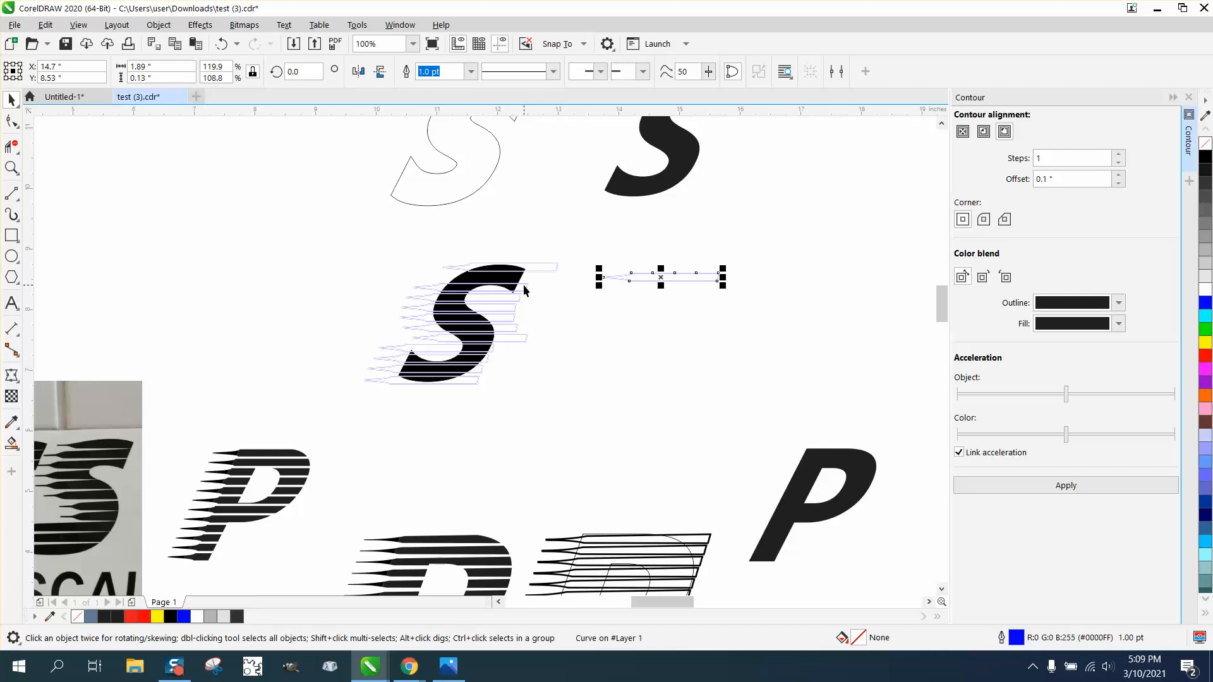
{"action": "left_click", "coordinate": [519, 290]}
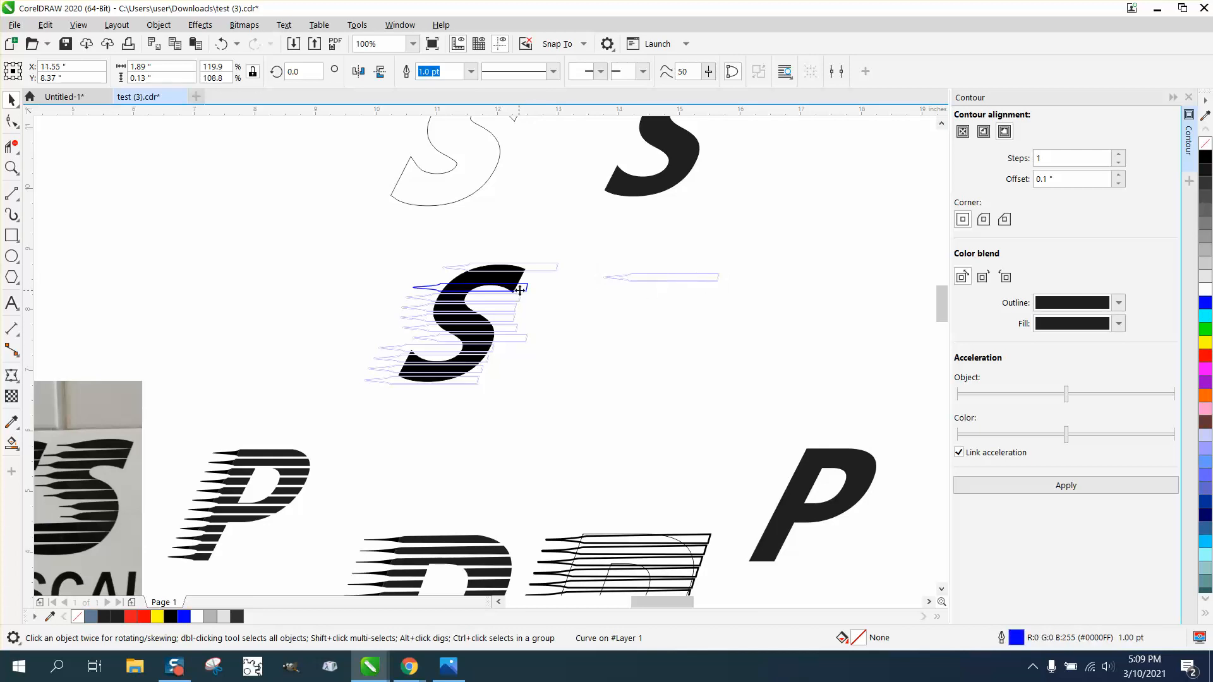
- Undo the single stripe's move, the moves of the black S and P, and the white outline color of the stripes
{"action": "left_click", "coordinate": [222, 44]}
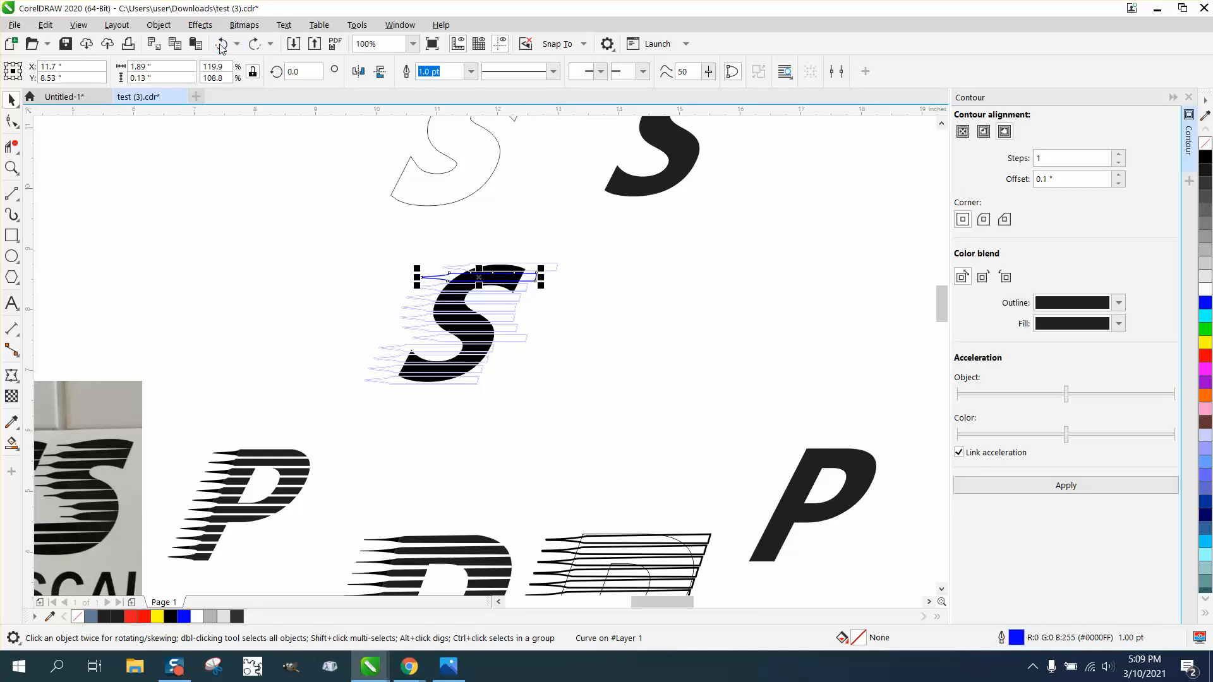
{"action": "left_click", "coordinate": [221, 44]}
{"action": "left_click", "coordinate": [221, 44]}
{"action": "left_click", "coordinate": [221, 44]}
{"action": "left_click", "coordinate": [221, 44]}
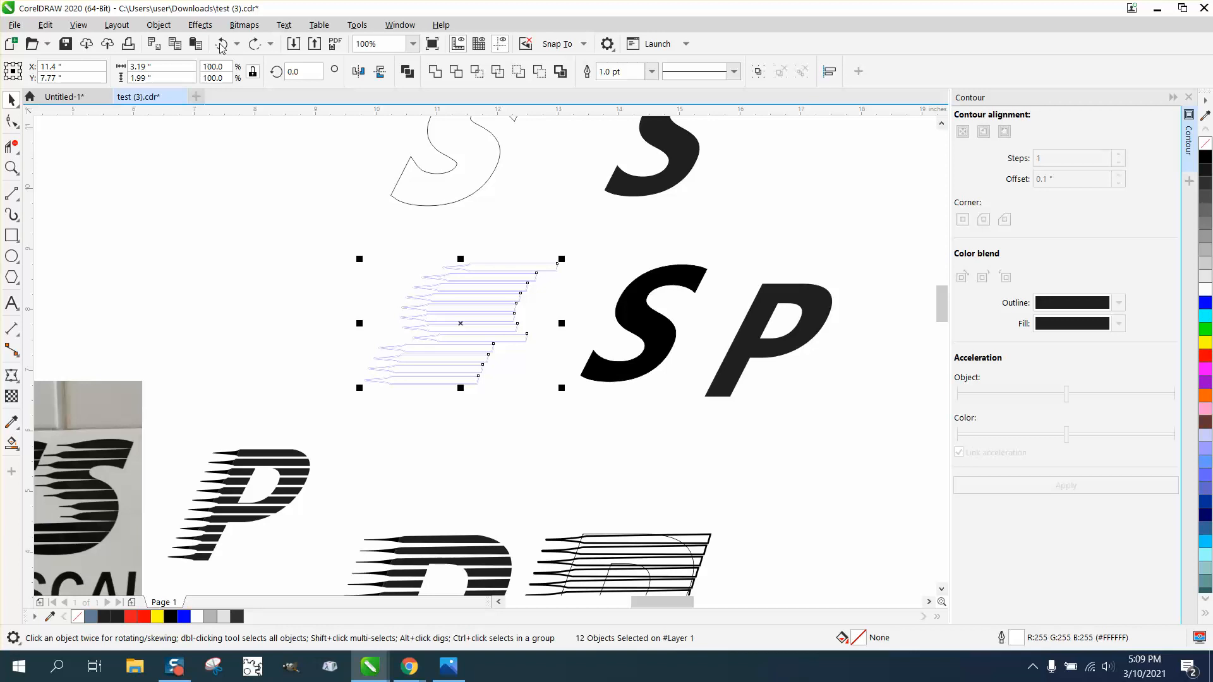
{"action": "left_click", "coordinate": [221, 44]}
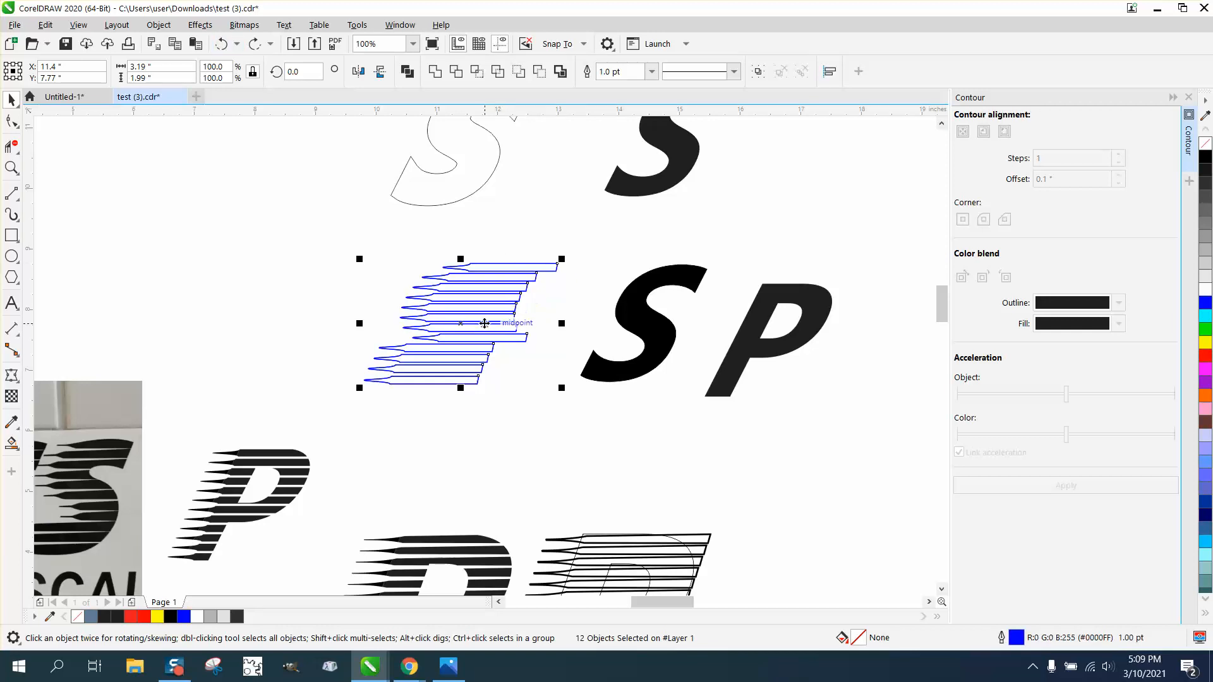
- Group the twelve blue stripes and set the group's outline color to white
{"action": "left_click_drag", "start_coordinate": [484, 323], "coordinate": [411, 321]}
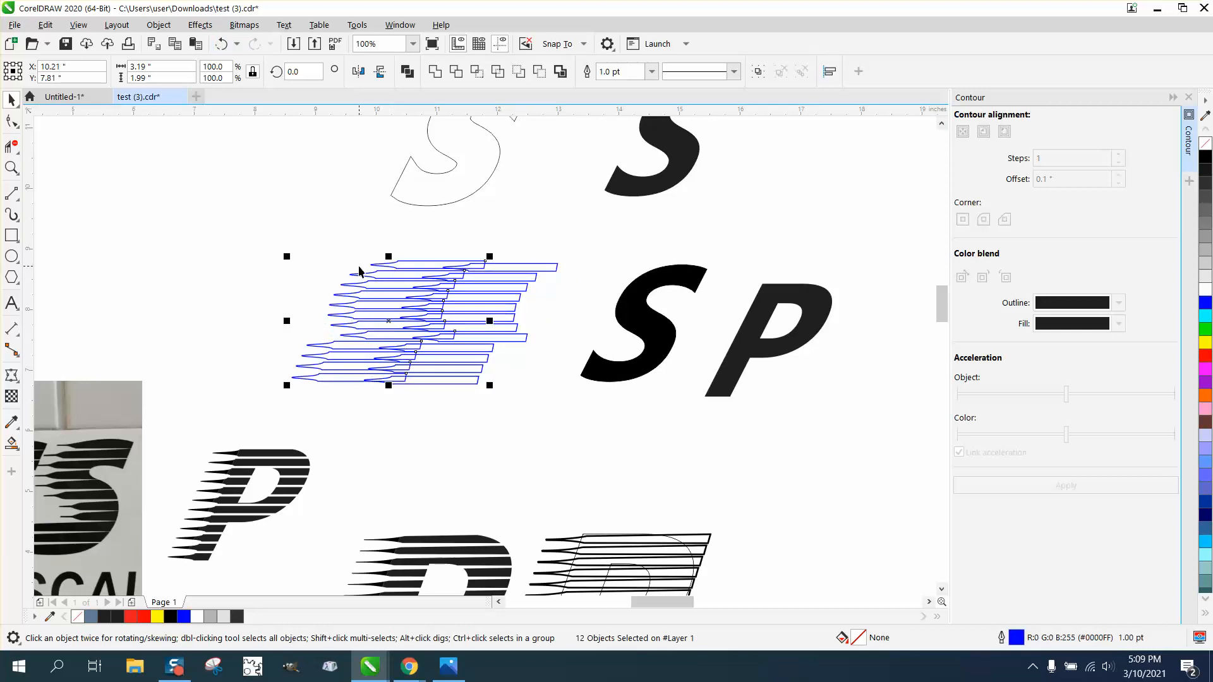
{"action": "key", "text": "Delete"}
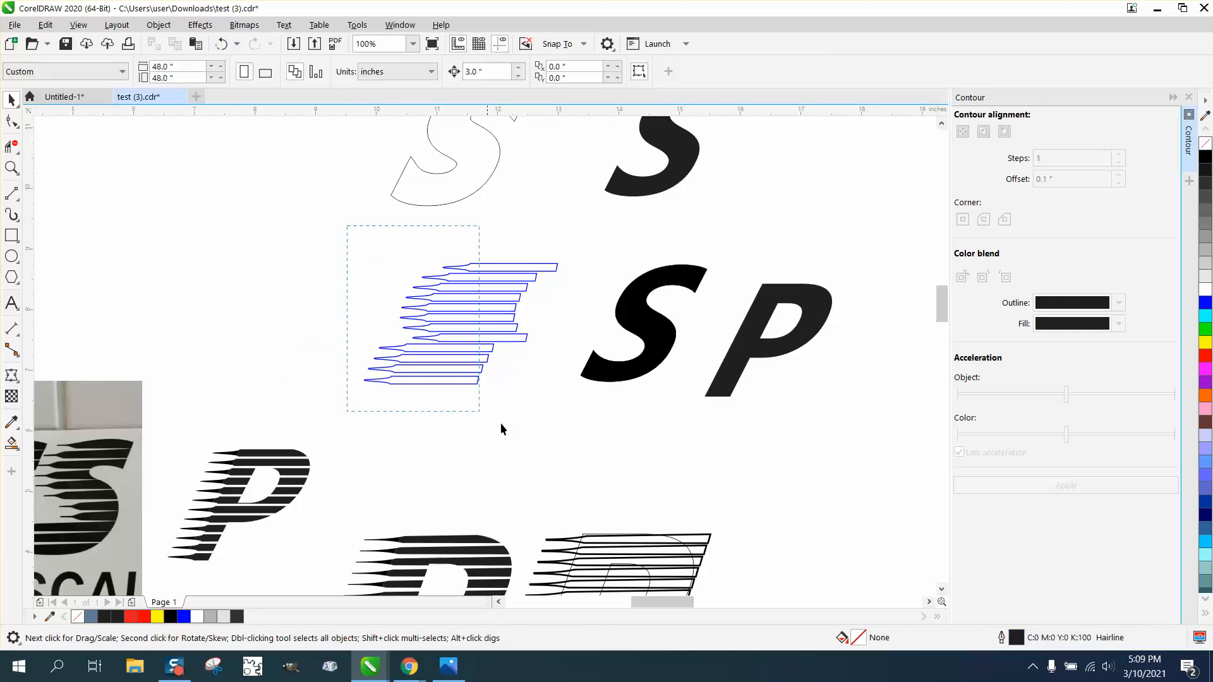
{"action": "left_click_drag", "start_coordinate": [500, 422], "coordinate": [573, 454]}
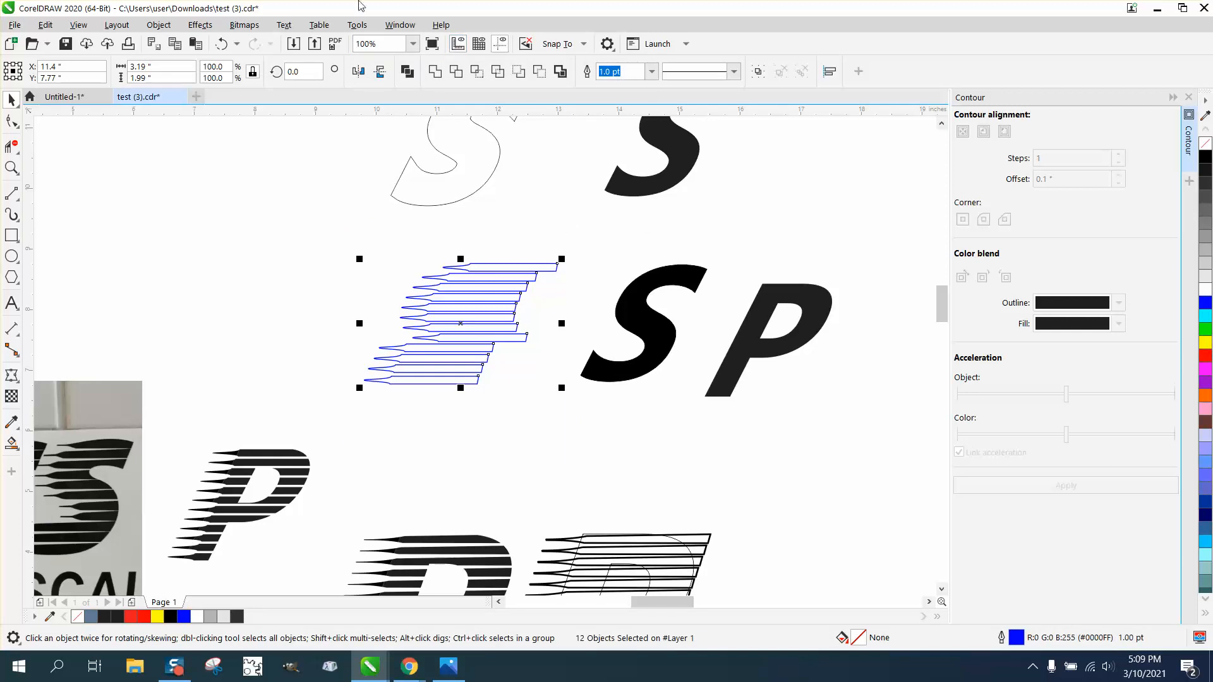
{"action": "left_click", "coordinate": [159, 25]}
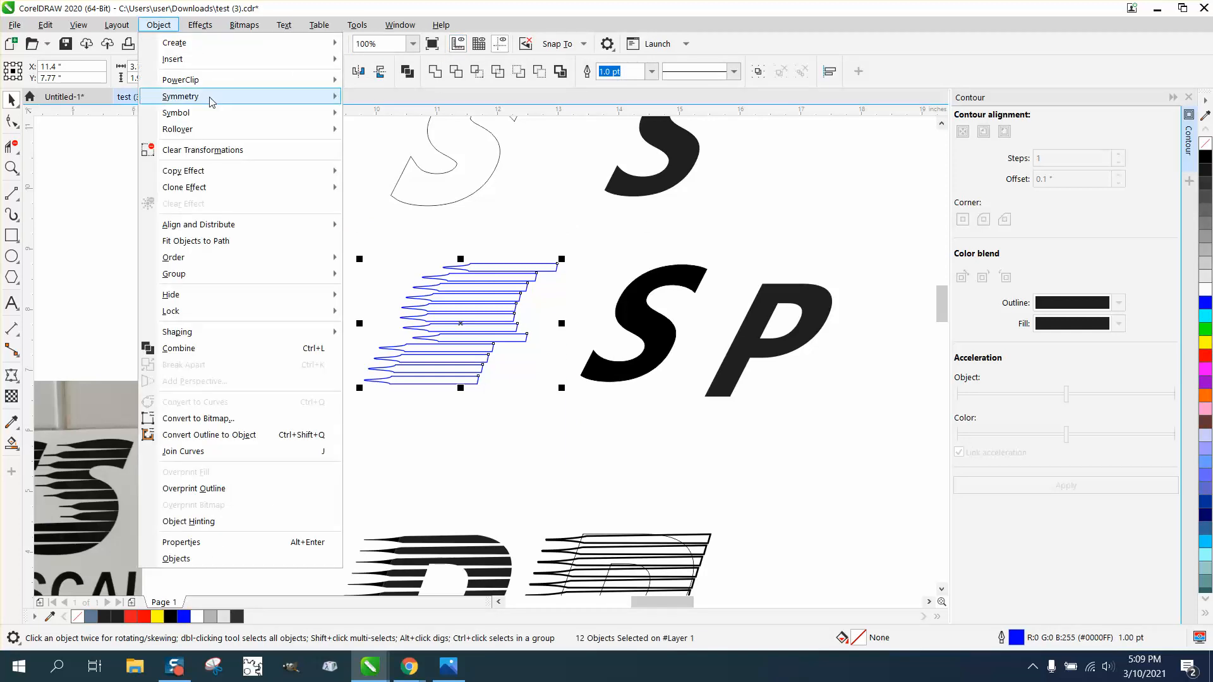
{"action": "mouse_move", "coordinate": [215, 275]}
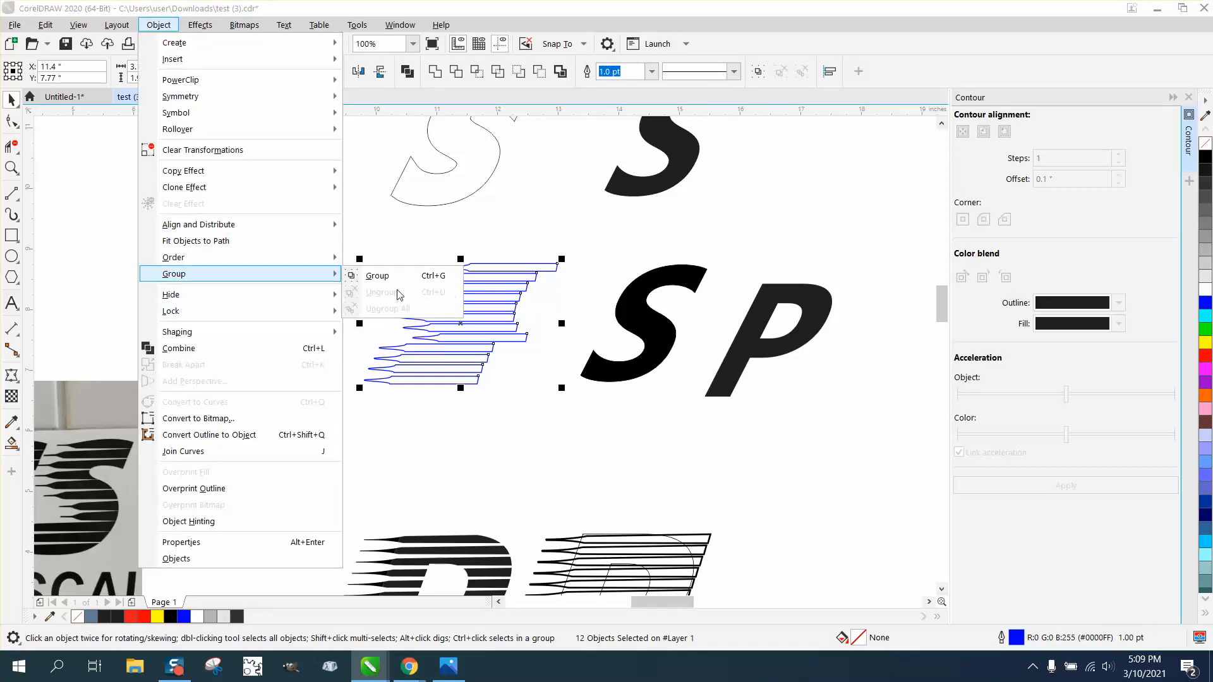
{"action": "left_click", "coordinate": [379, 276]}
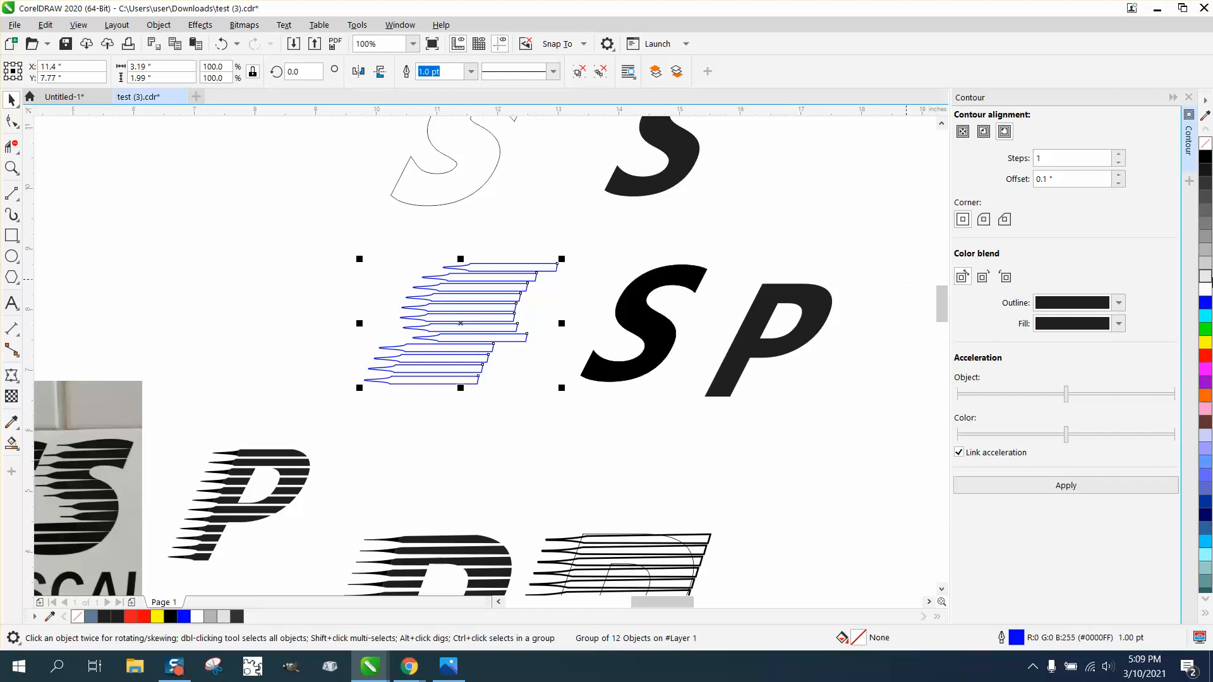
{"action": "right_click", "coordinate": [1205, 293]}
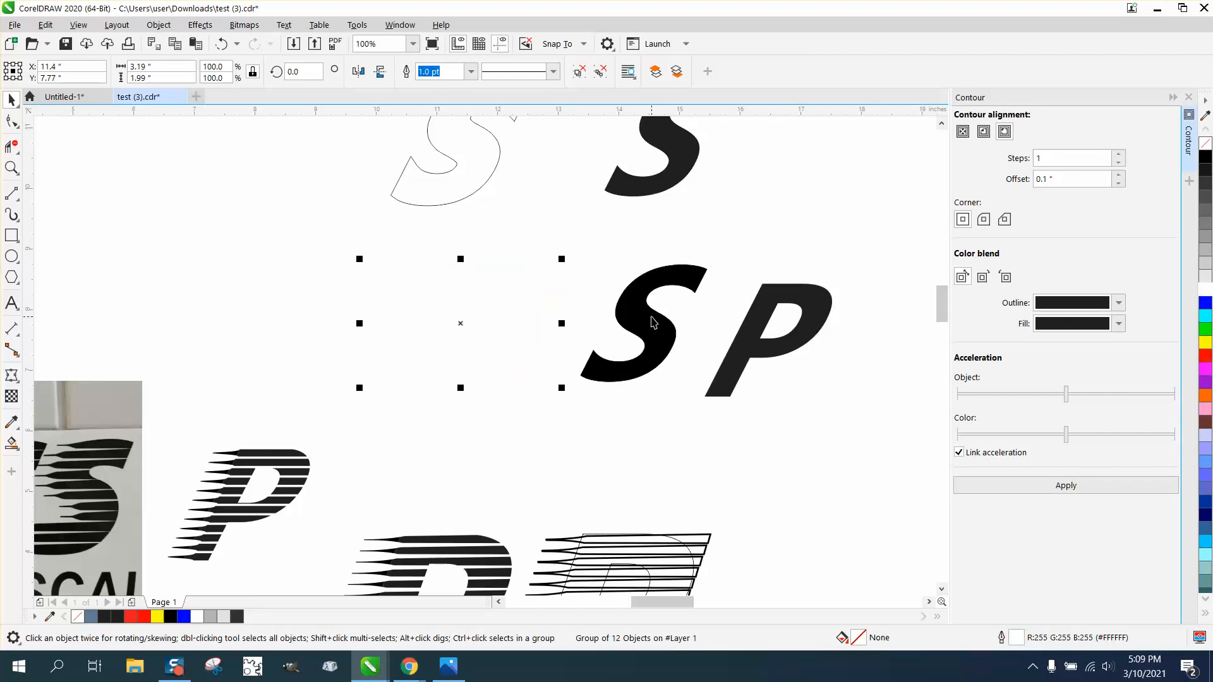
- Place the black S over the stripe group, outline the stripes in black and lower them about 0.1 inch to fit the letter
{"action": "left_click_drag", "start_coordinate": [653, 322], "coordinate": [504, 302]}
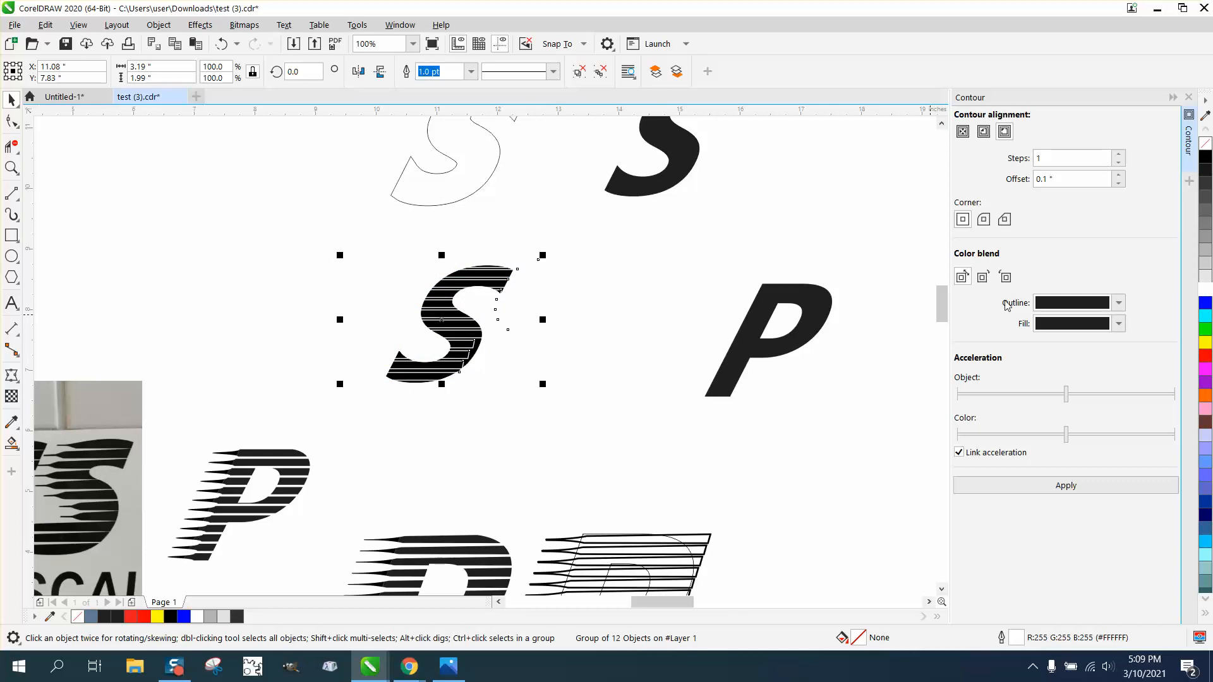
{"action": "right_click", "coordinate": [1205, 157]}
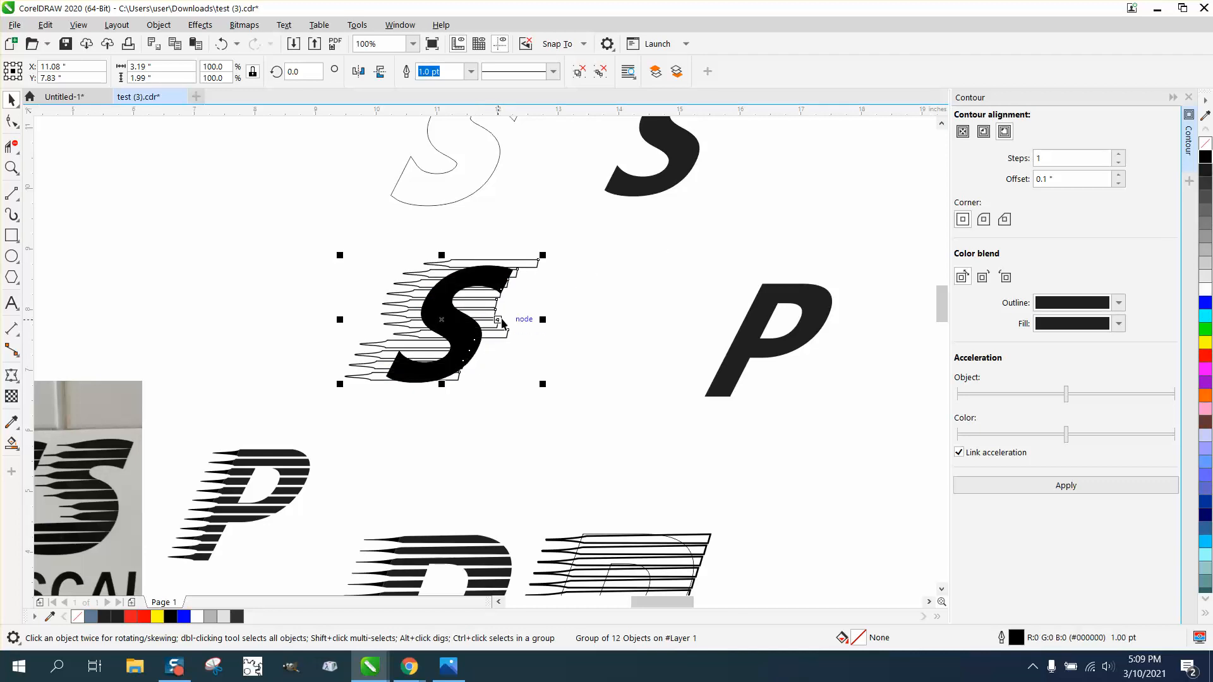
{"action": "left_click_drag", "start_coordinate": [498, 333], "coordinate": [503, 344]}
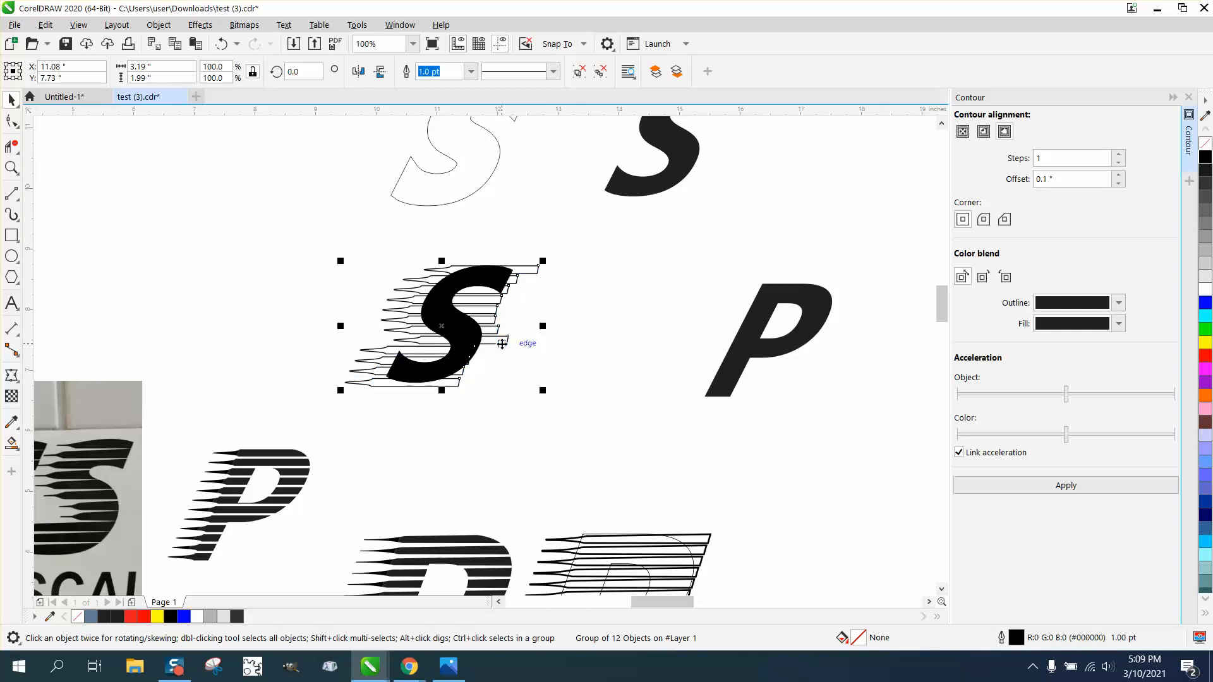
{"action": "left_click", "coordinate": [502, 343]}
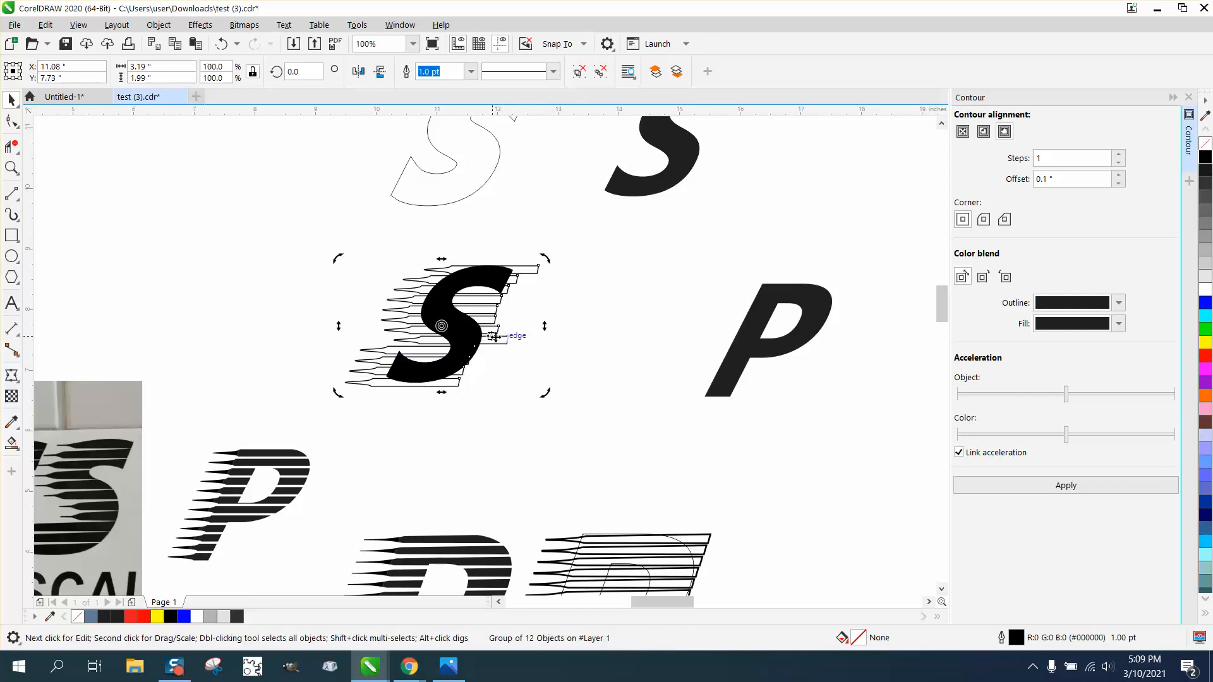
{"action": "left_click", "coordinate": [360, 273]}
{"action": "left_click", "coordinate": [404, 285]}
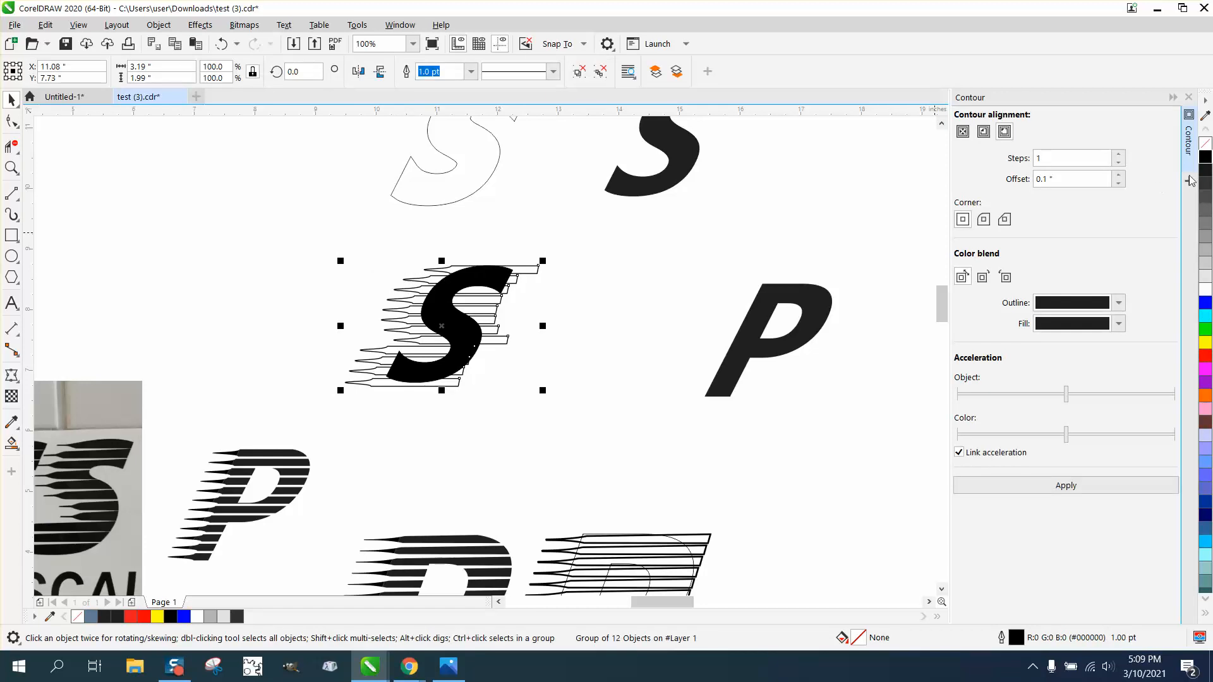
- Set the stripe group's outline to white, then intersect it with the black S and move the resulting pieces 3 inches left
{"action": "right_click", "coordinate": [1205, 288]}
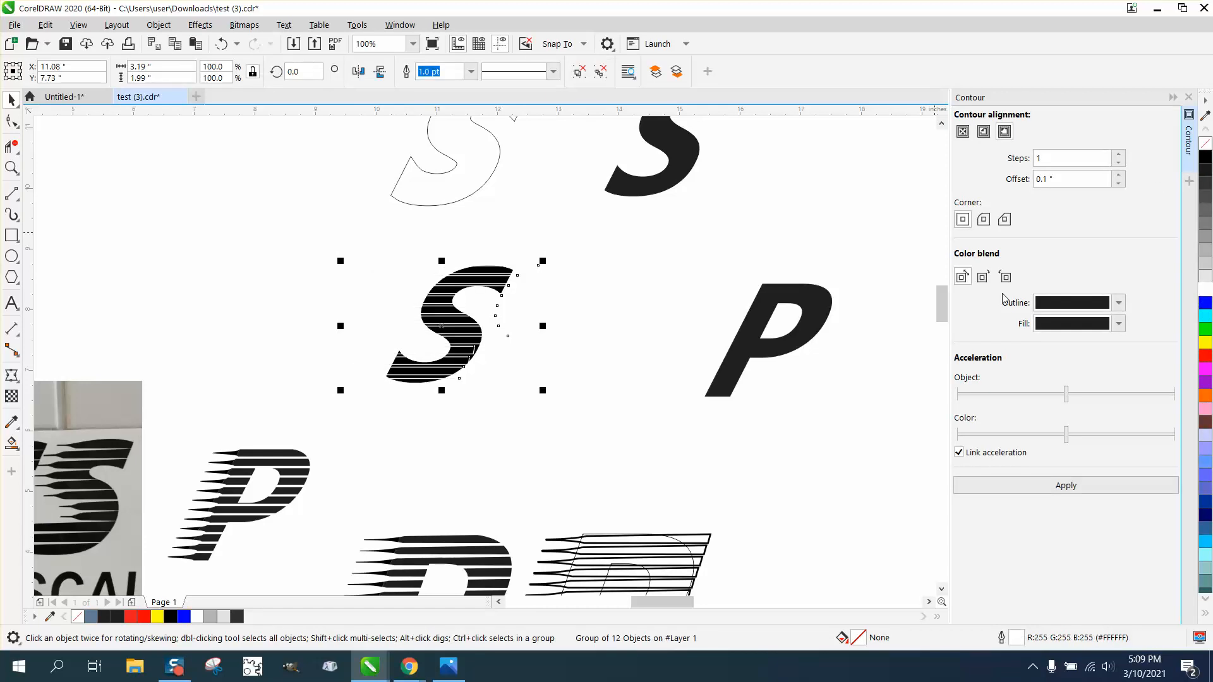
{"action": "left_click_drag", "start_coordinate": [660, 431], "coordinate": [660, 431]}
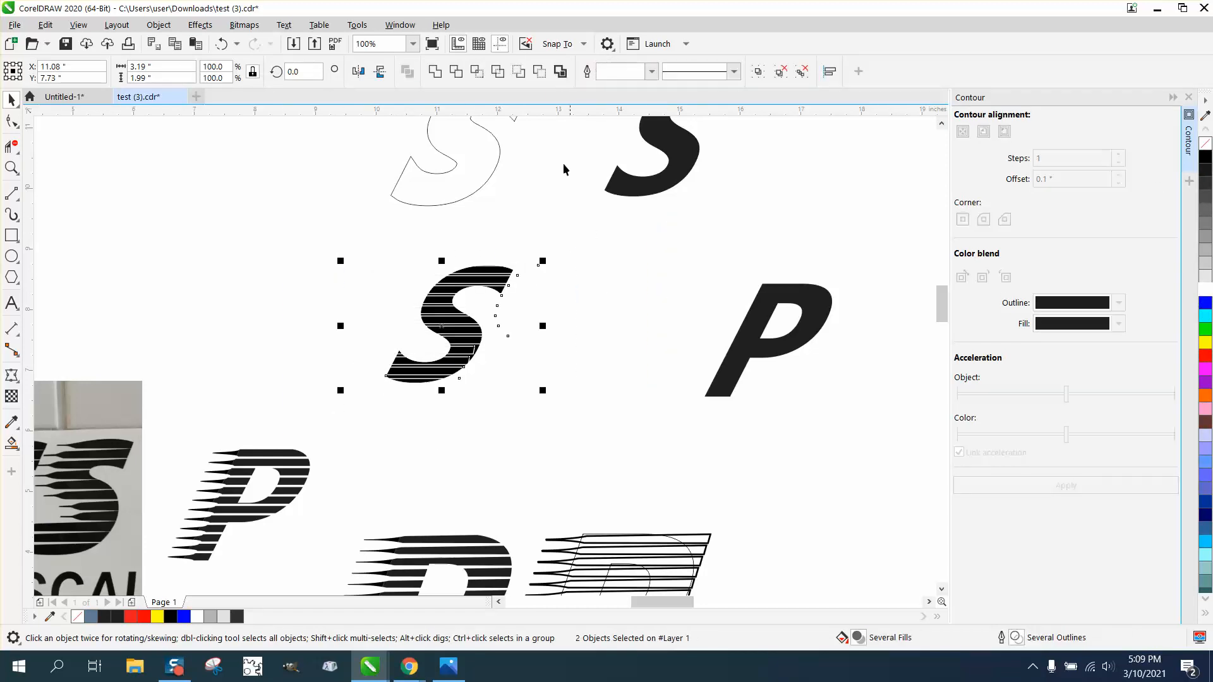
{"action": "left_click", "coordinate": [478, 72]}
{"action": "key", "text": "ctrl+d"}
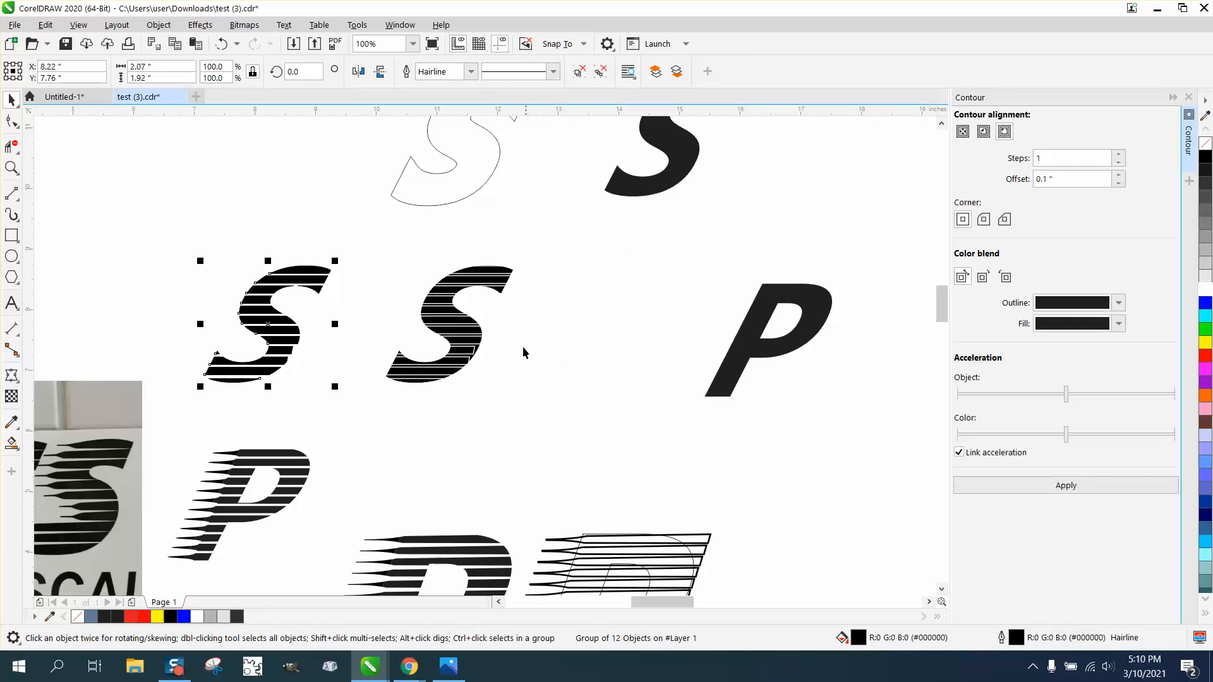
- Select the original black S together with its stripe group and set their outline color to black
{"action": "left_click_drag", "start_coordinate": [357, 206], "coordinate": [623, 448]}
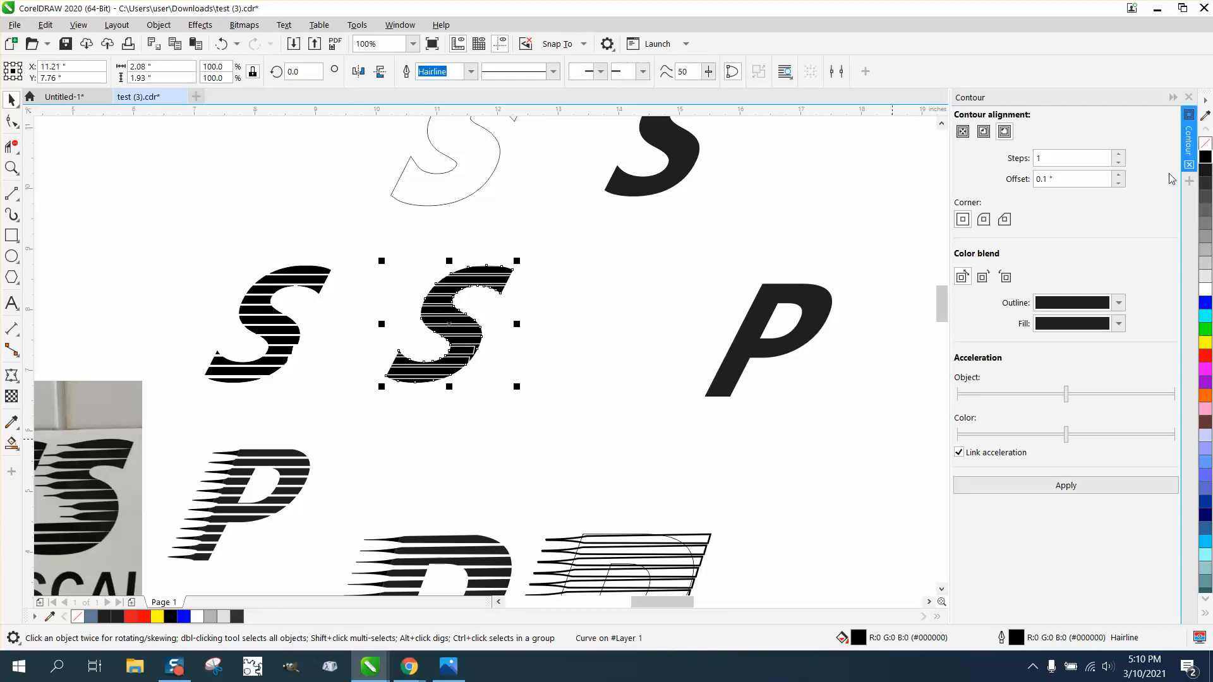
{"action": "left_click", "coordinate": [371, 250]}
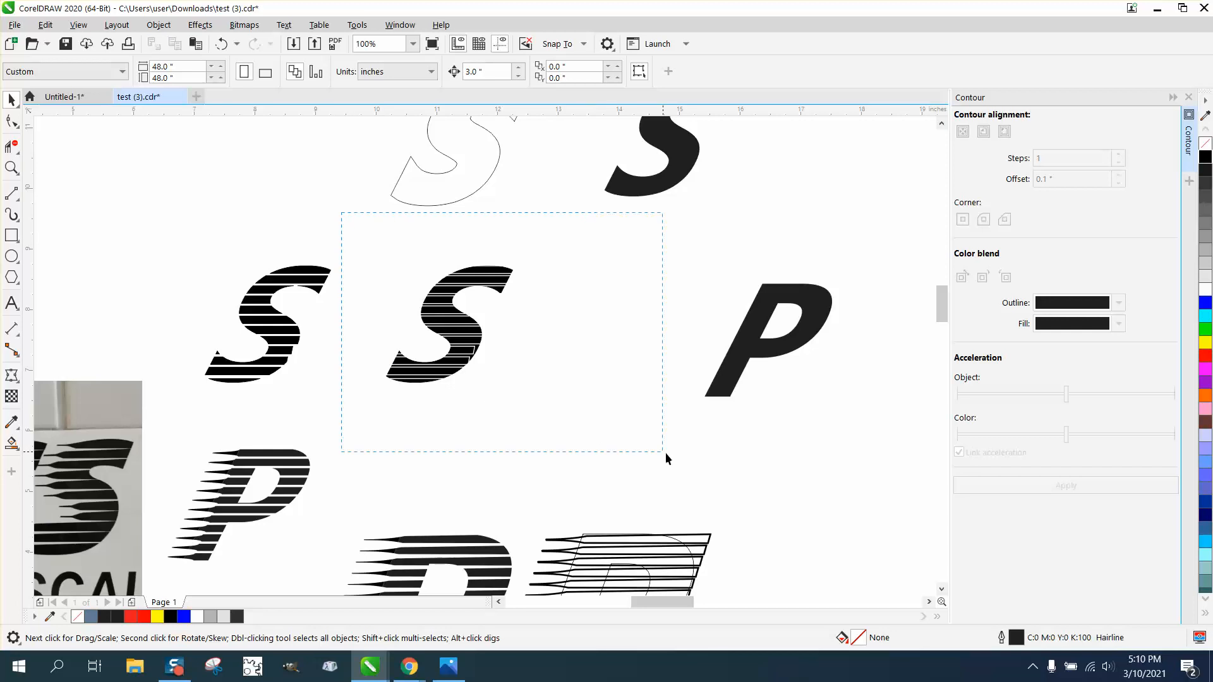
{"action": "left_click_drag", "start_coordinate": [665, 452], "coordinate": [665, 453]}
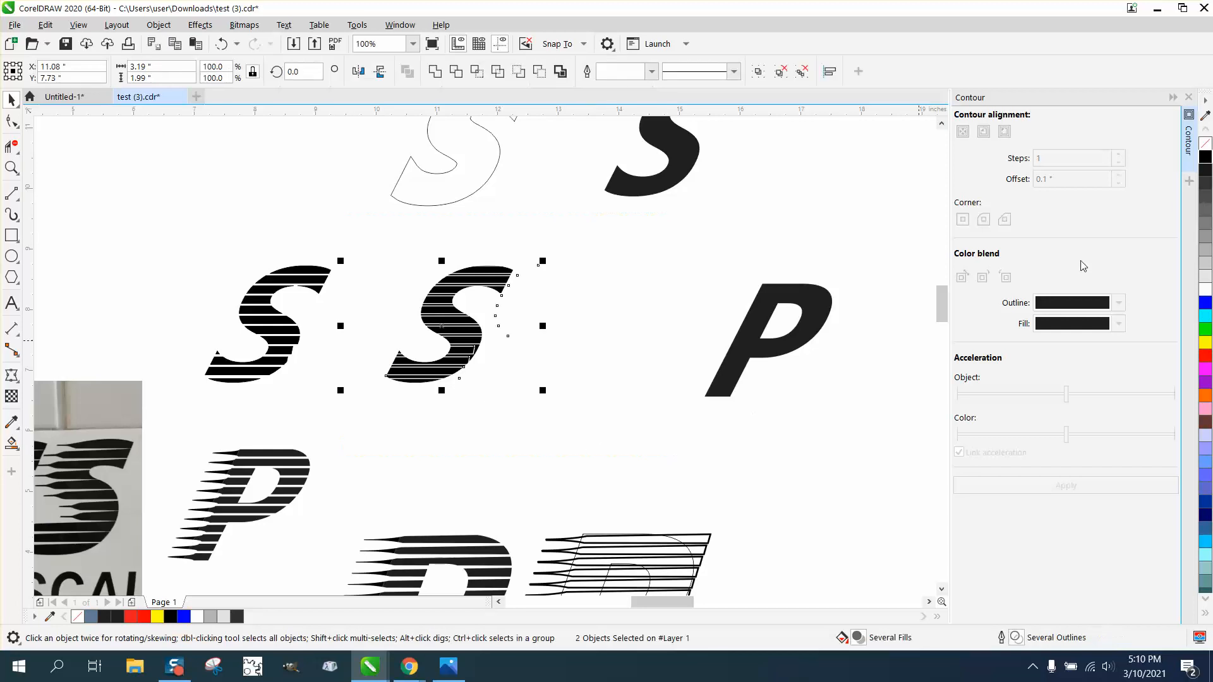
{"action": "right_click", "coordinate": [1207, 161]}
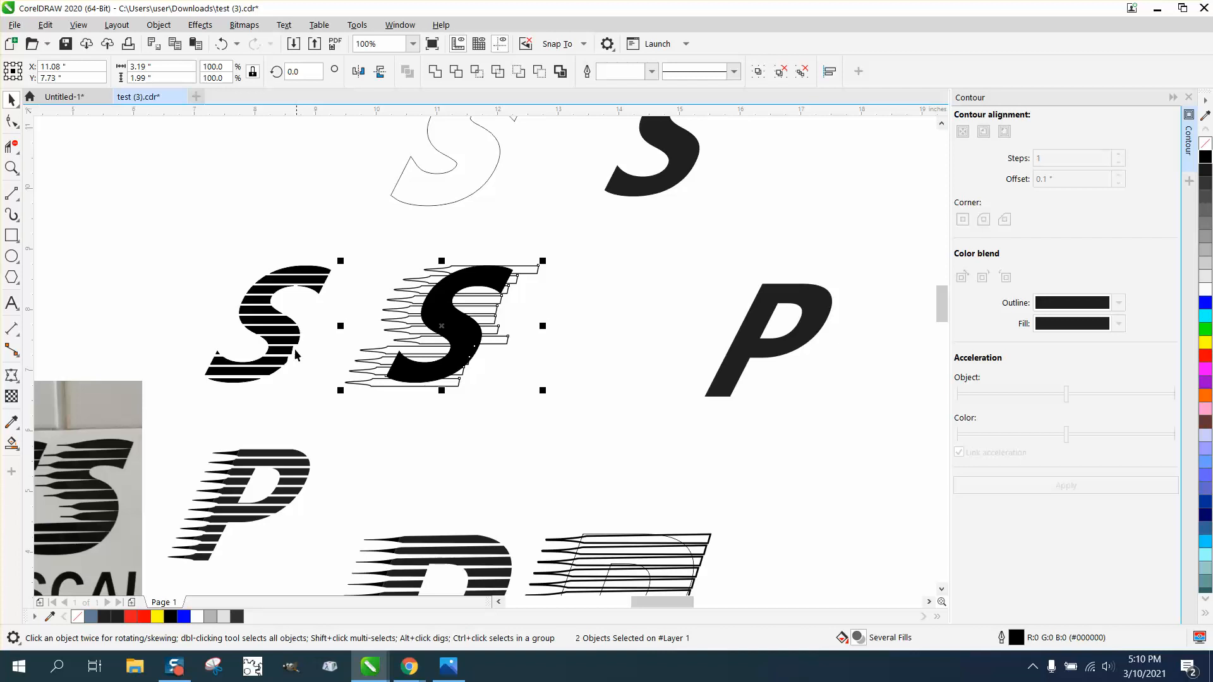
- Smart-fill the four stripe tails directly above the bottom stripe in black without outline, moving each 3 inches left onto the striped S
{"action": "left_click", "coordinate": [11, 168]}
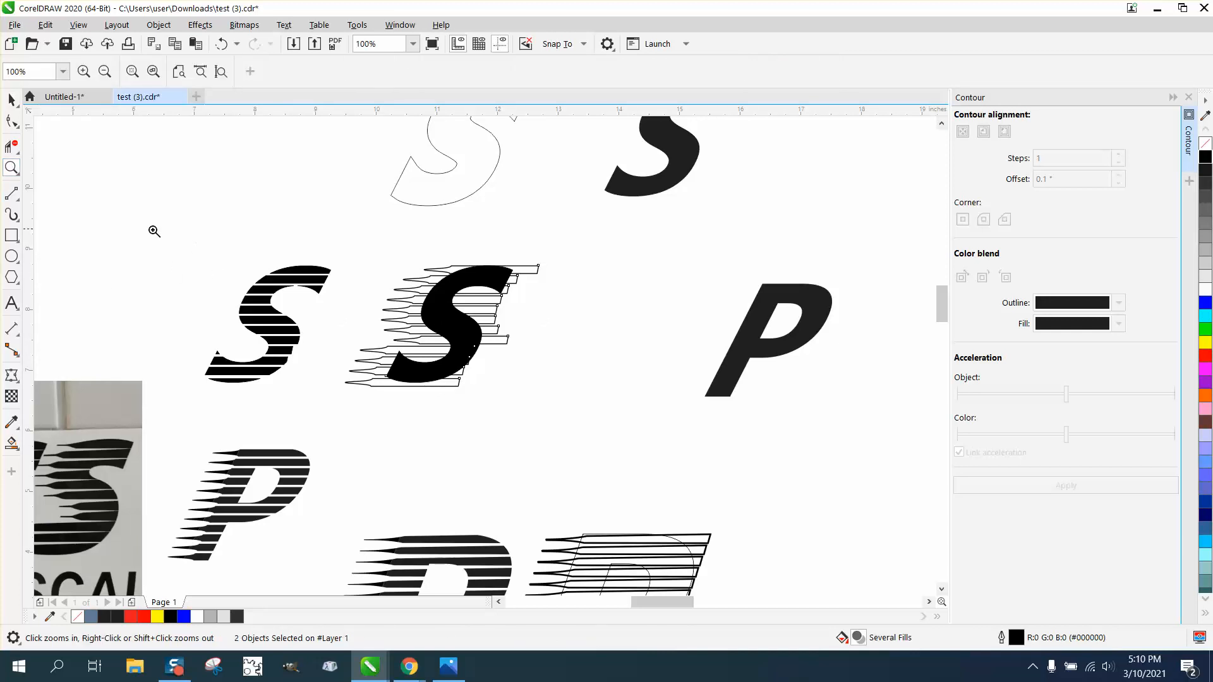
{"action": "left_click_drag", "start_coordinate": [154, 232], "coordinate": [644, 394]}
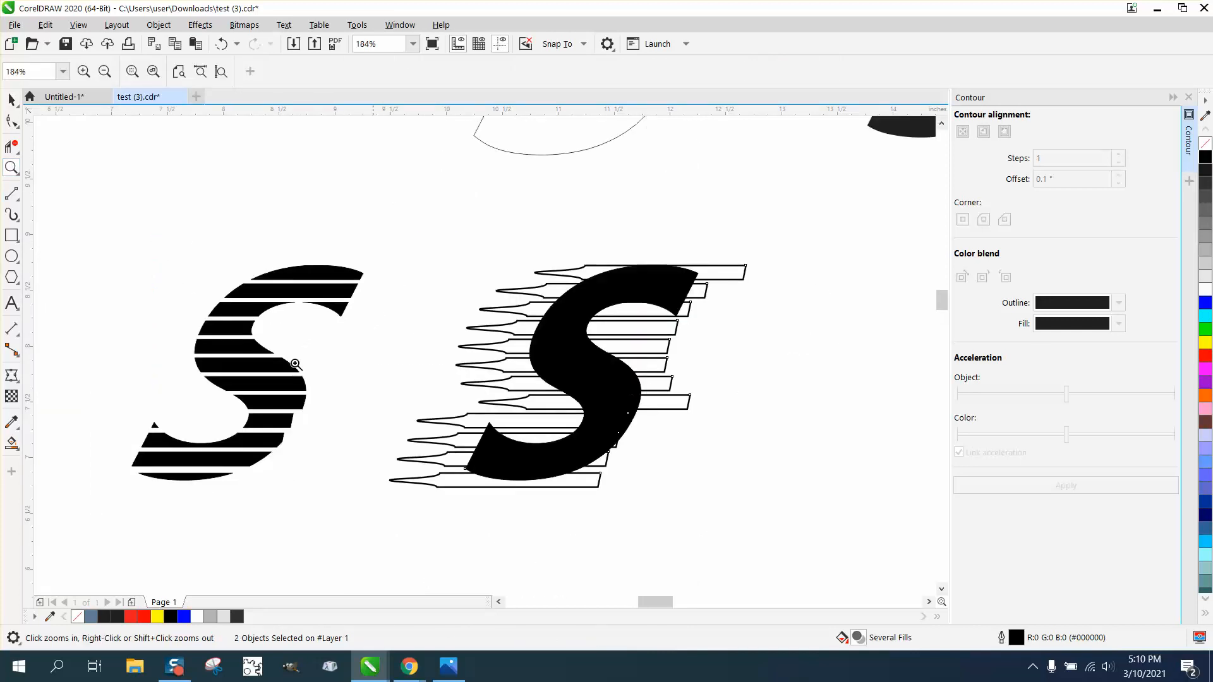
{"action": "left_click", "coordinate": [11, 444]}
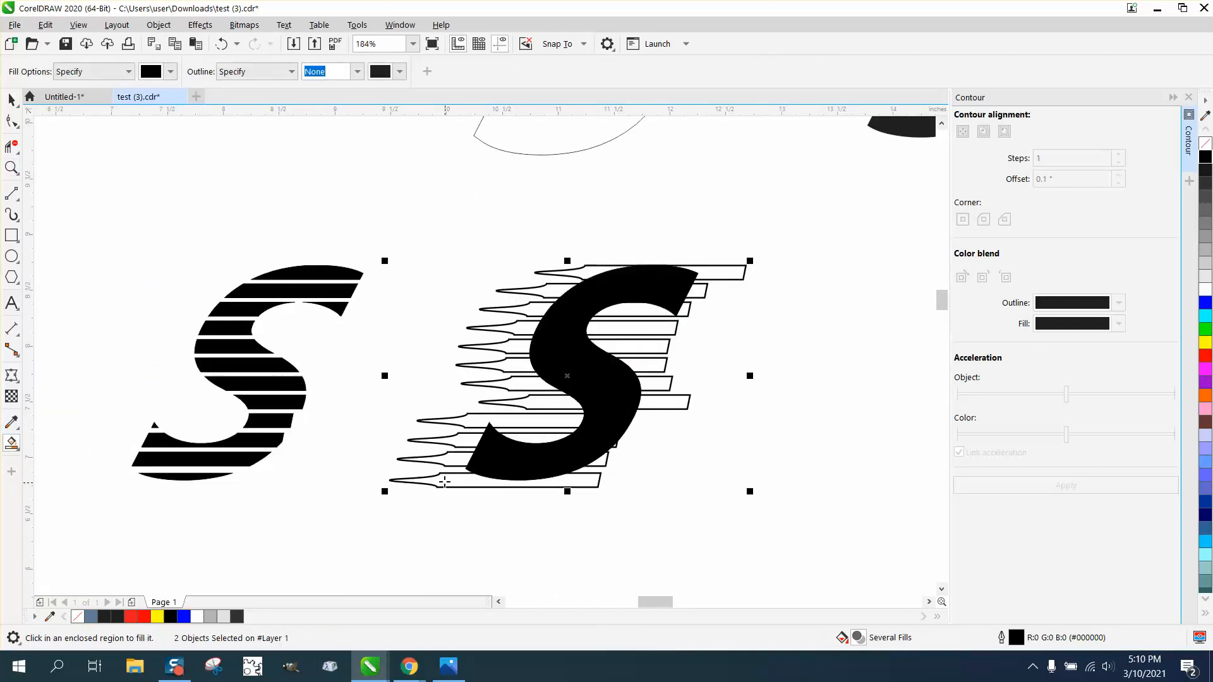
{"action": "left_click", "coordinate": [450, 465]}
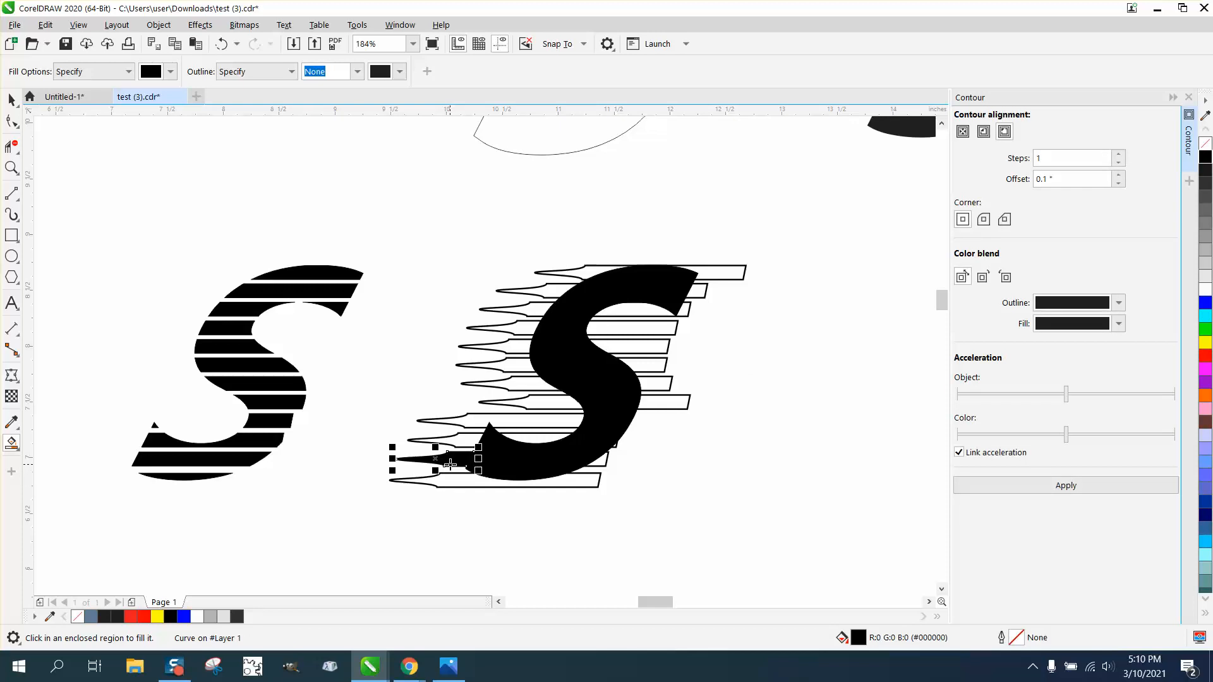
{"action": "key", "text": "Left"}
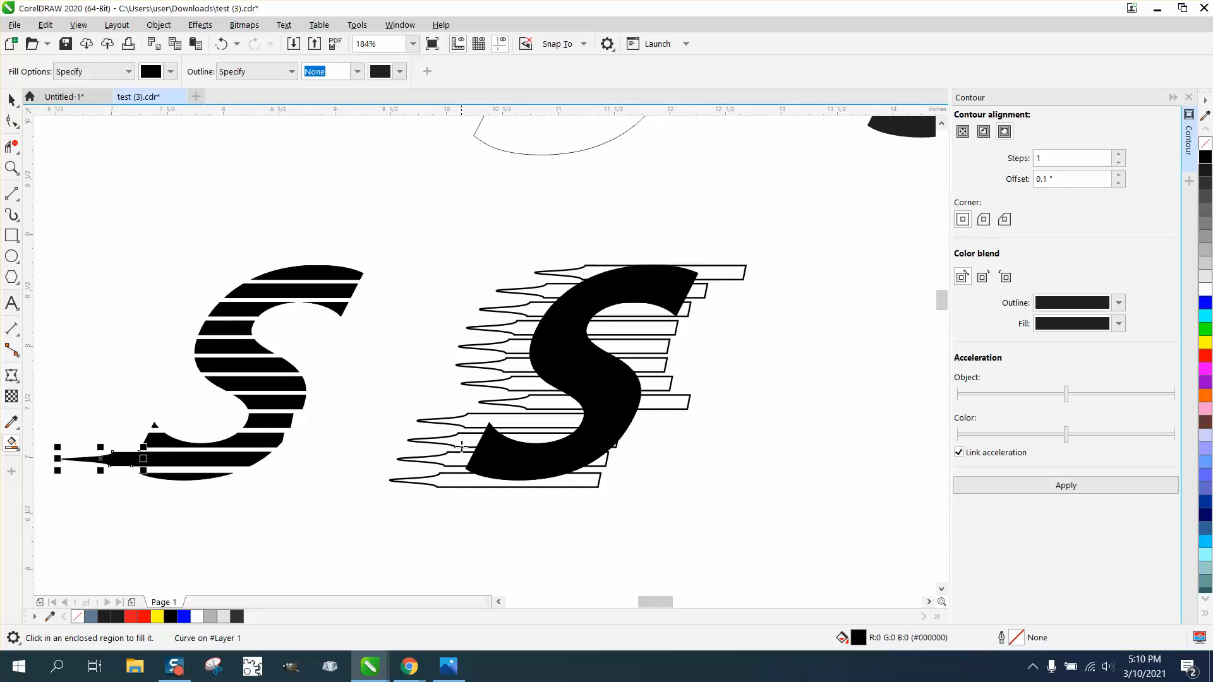
{"action": "left_click", "coordinate": [462, 446]}
{"action": "key", "text": "Left"}
{"action": "left_click", "coordinate": [521, 420]}
{"action": "key", "text": "Left"}
{"action": "left_click", "coordinate": [536, 402]}
{"action": "key", "text": "Left"}
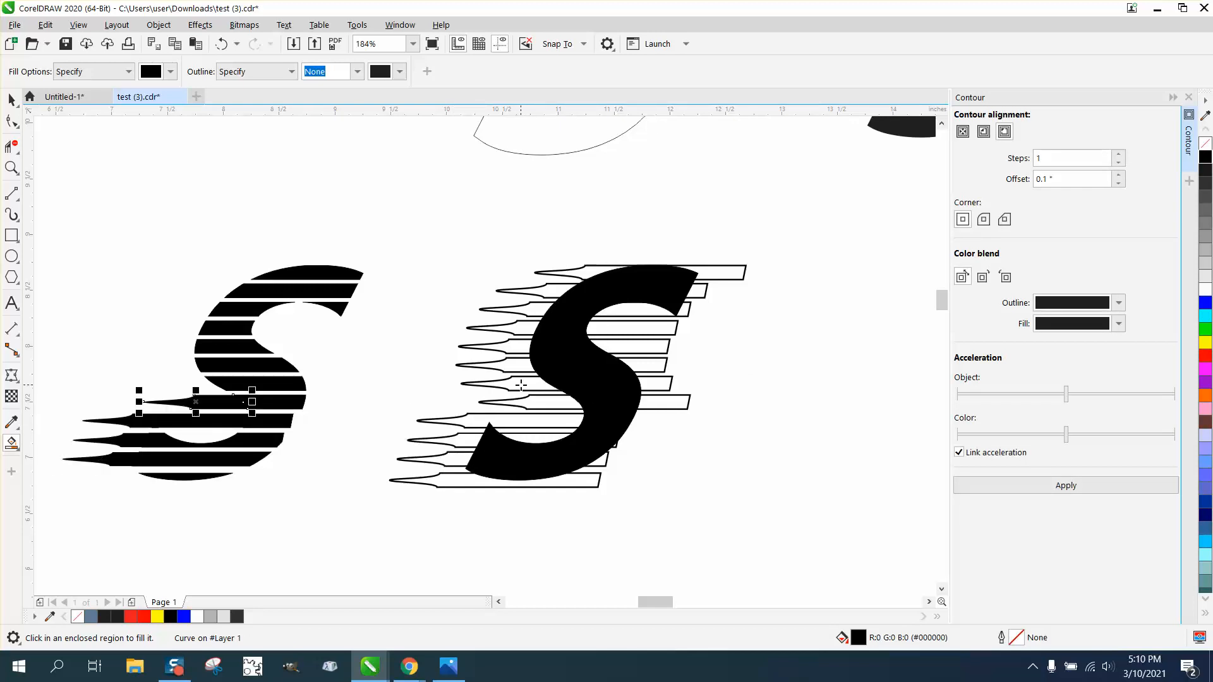
- Smart-fill the seven remaining upper stripe tails of the original S in black and move each 3 inches left
{"action": "left_click", "coordinate": [520, 384]}
{"action": "key", "text": "Left"}
{"action": "left_click", "coordinate": [516, 366]}
{"action": "key", "text": "Left"}
{"action": "left_click", "coordinate": [516, 347]}
{"action": "key", "text": "Left"}
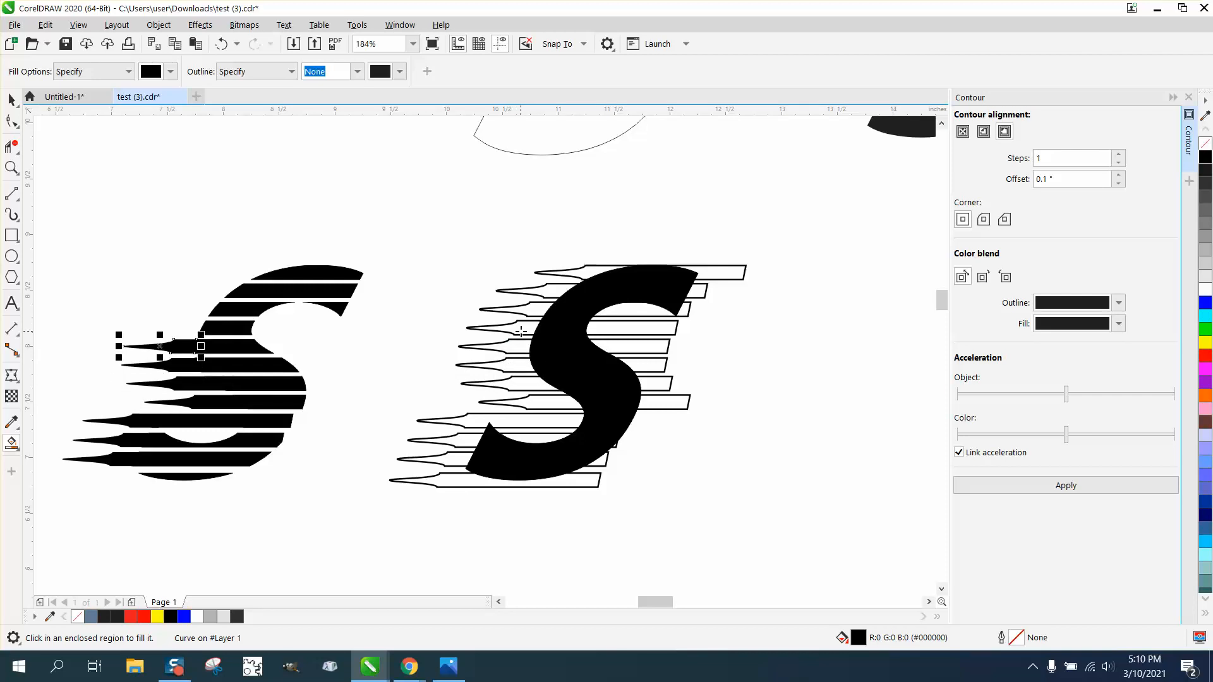
{"action": "left_click", "coordinate": [523, 323]}
{"action": "key", "text": "Left"}
{"action": "left_click", "coordinate": [533, 312]}
{"action": "key", "text": "Left"}
{"action": "left_click", "coordinate": [550, 292]}
{"action": "key", "text": "Left"}
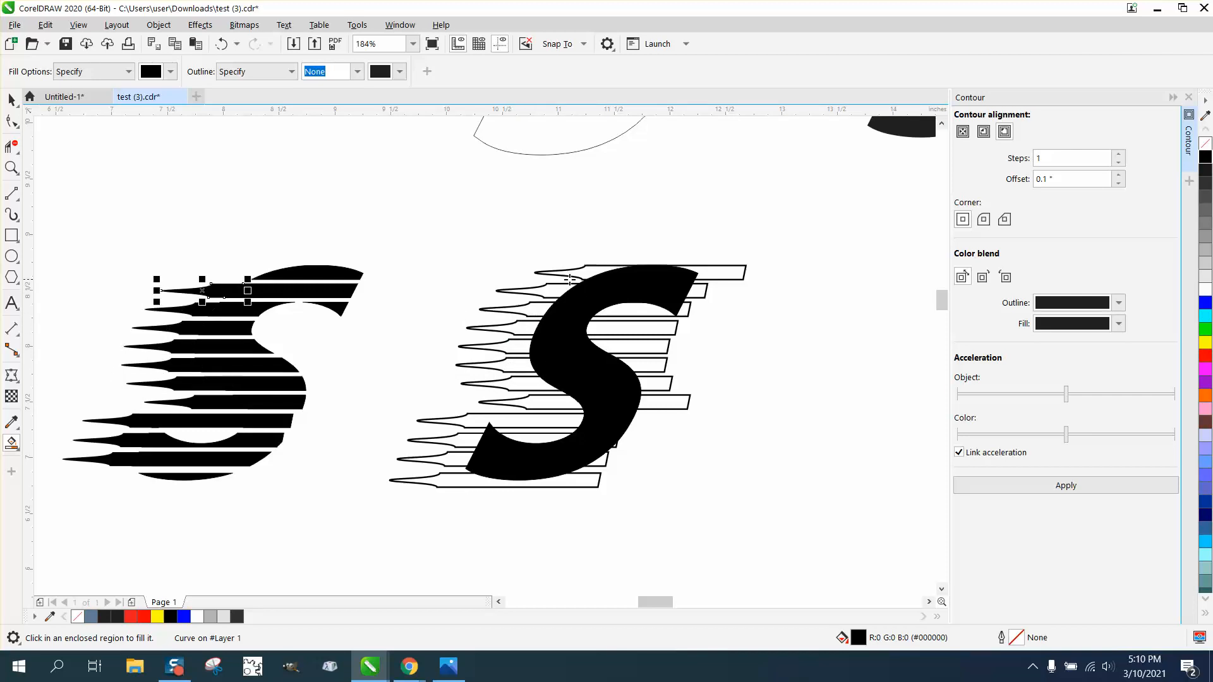
{"action": "left_click", "coordinate": [589, 273]}
{"action": "key", "text": "Left"}
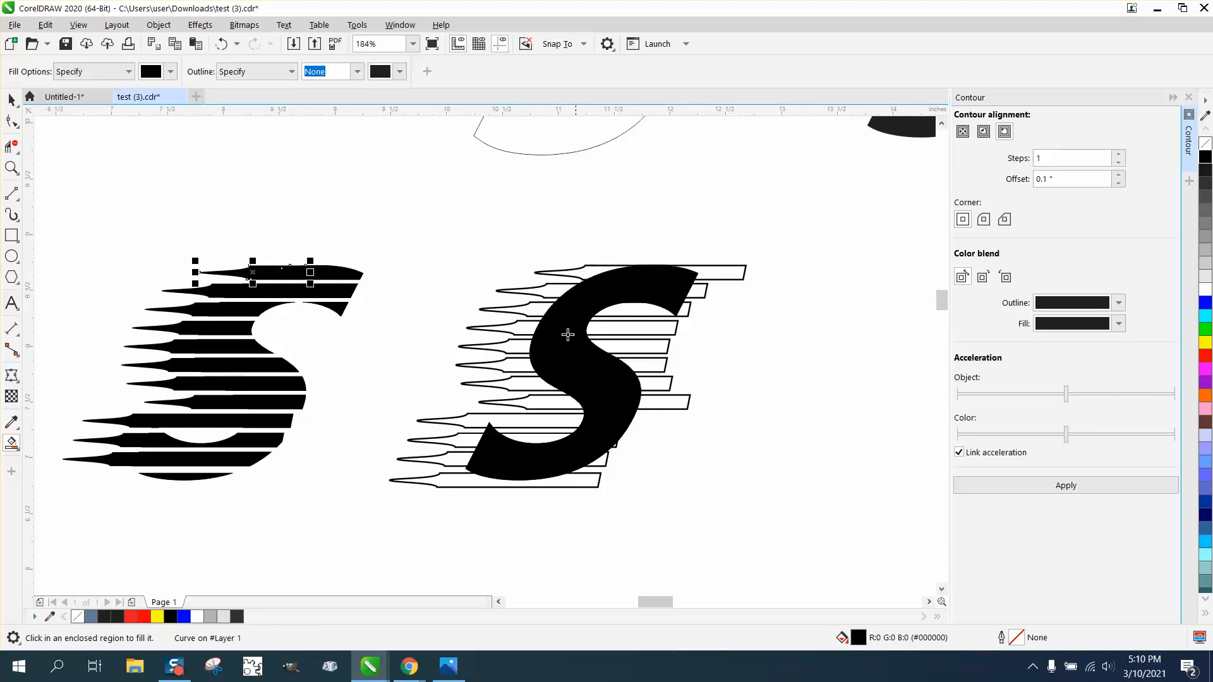
- Smart-fill the bottom stripe in black, move it 3 inches left and undo that move
{"action": "left_click", "coordinate": [454, 481]}
{"action": "key", "text": "Left"}
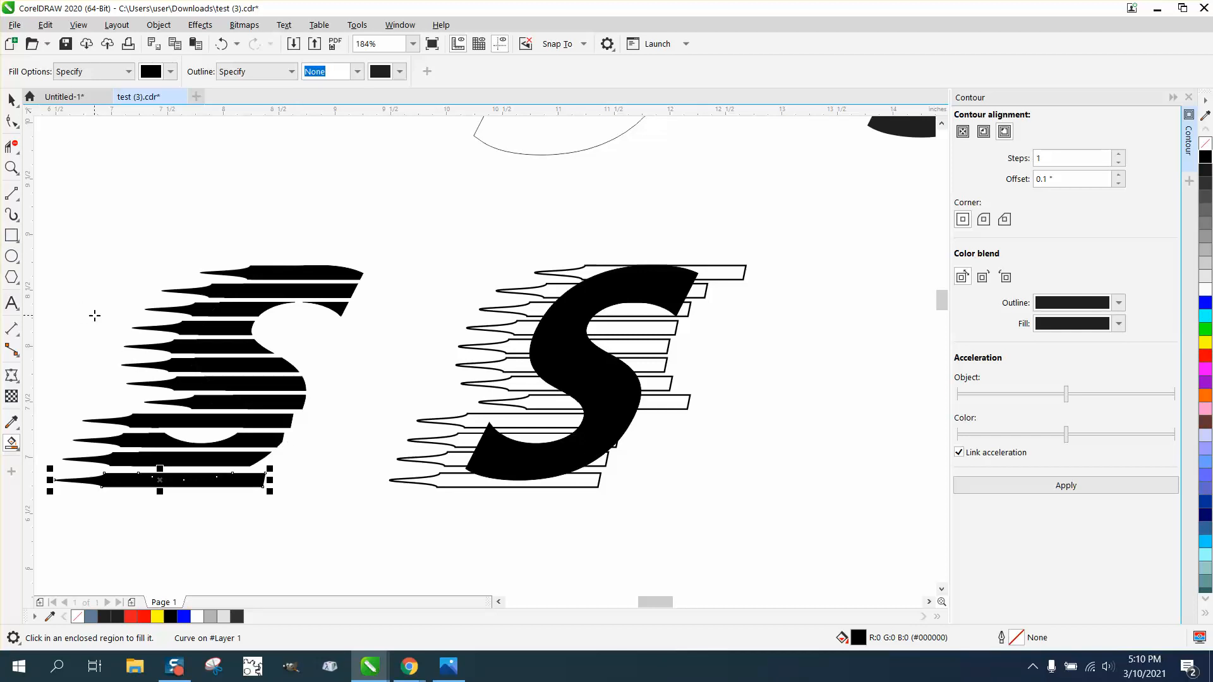
{"action": "key", "text": "ctrl+z"}
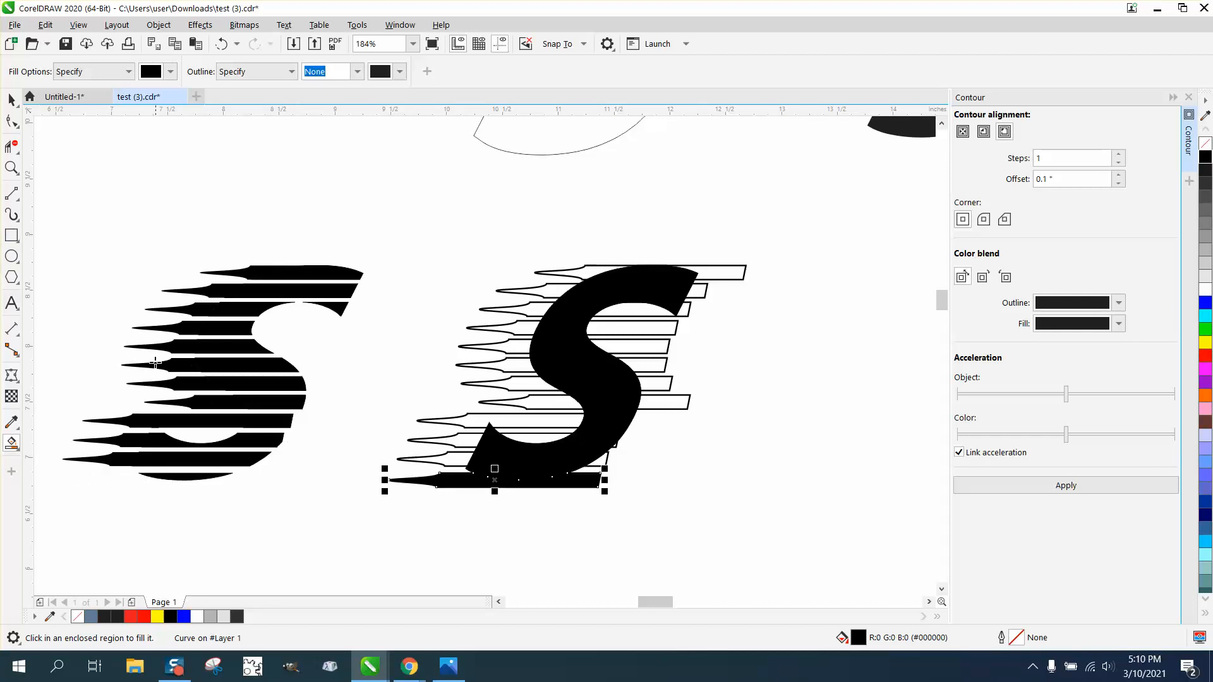
- Examine the stripes and tails of the S letters in the reference photo
{"action": "left_click", "coordinate": [11, 167]}
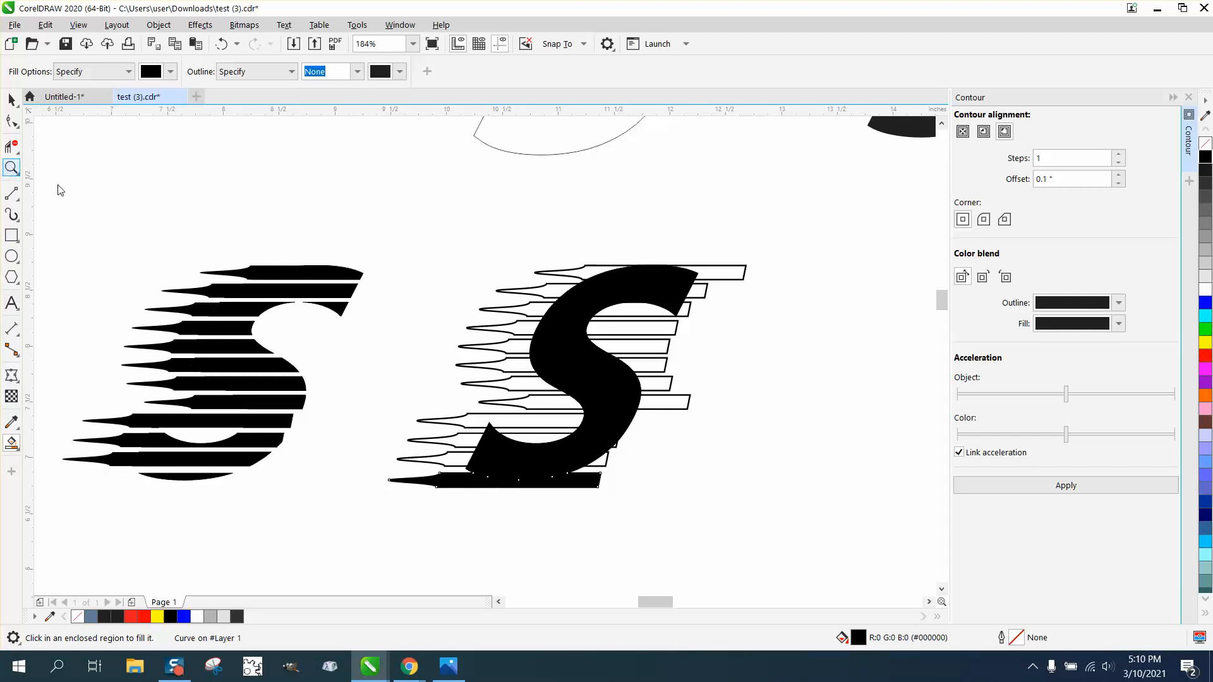
{"action": "right_click", "coordinate": [506, 416]}
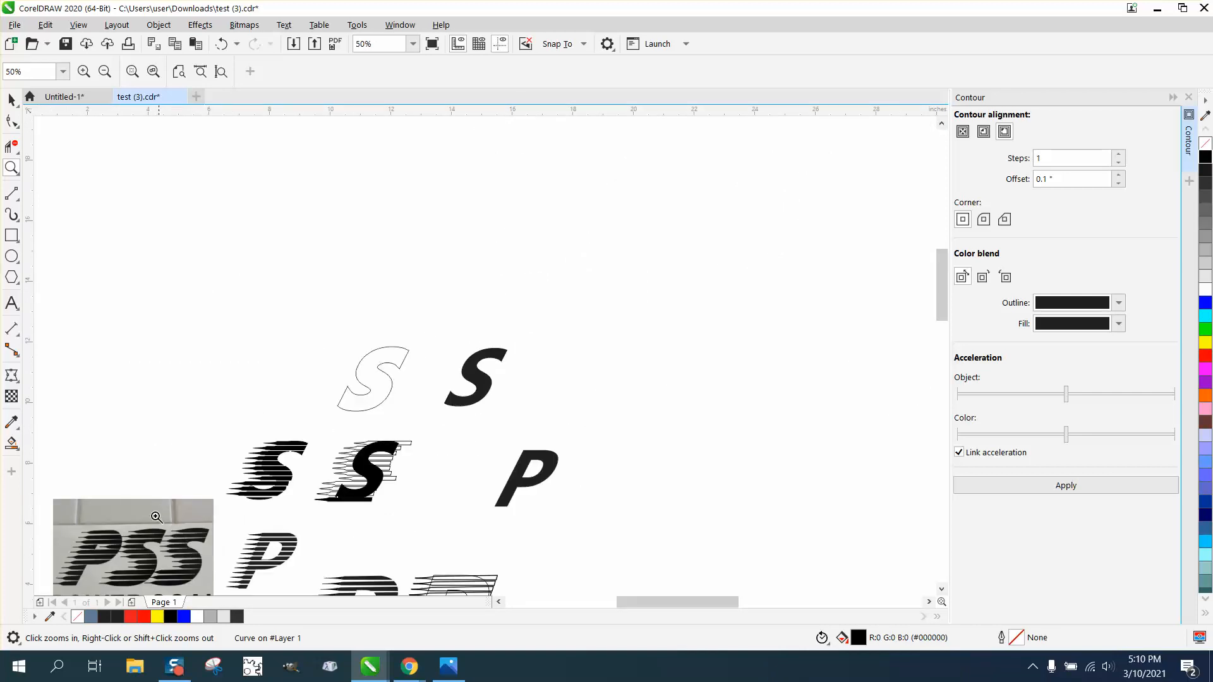
{"action": "left_click_drag", "start_coordinate": [142, 519], "coordinate": [241, 594]}
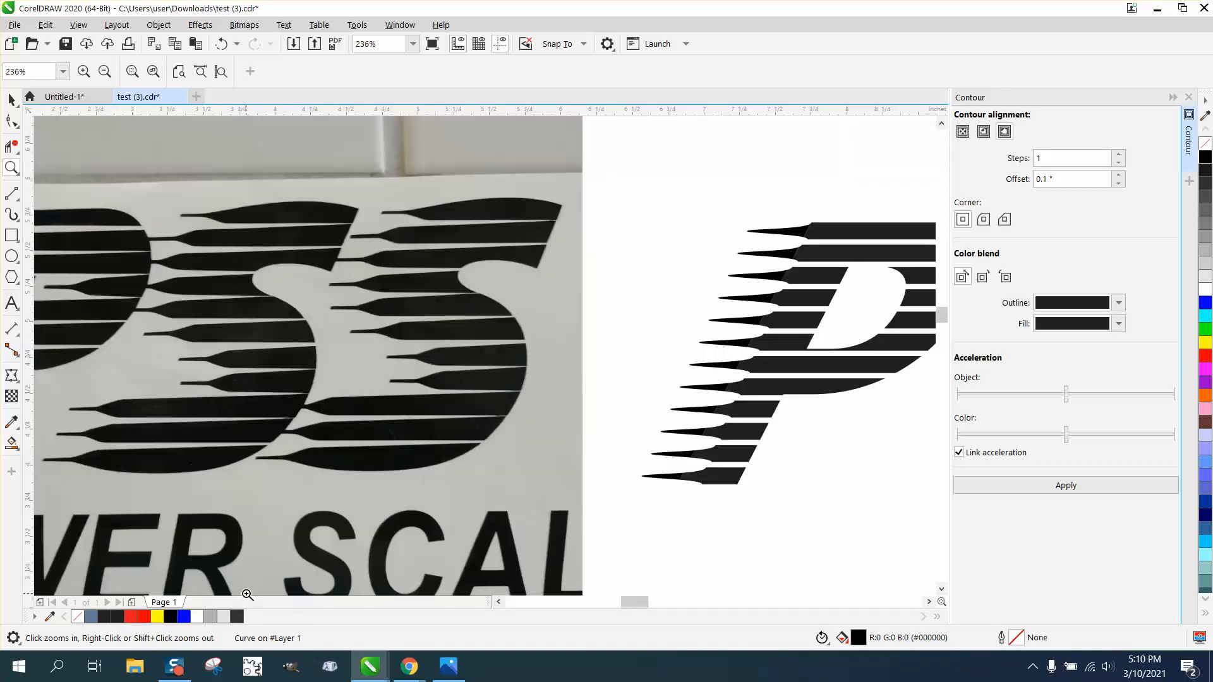
{"action": "right_click", "coordinate": [233, 385]}
{"action": "right_click", "coordinate": [252, 385]}
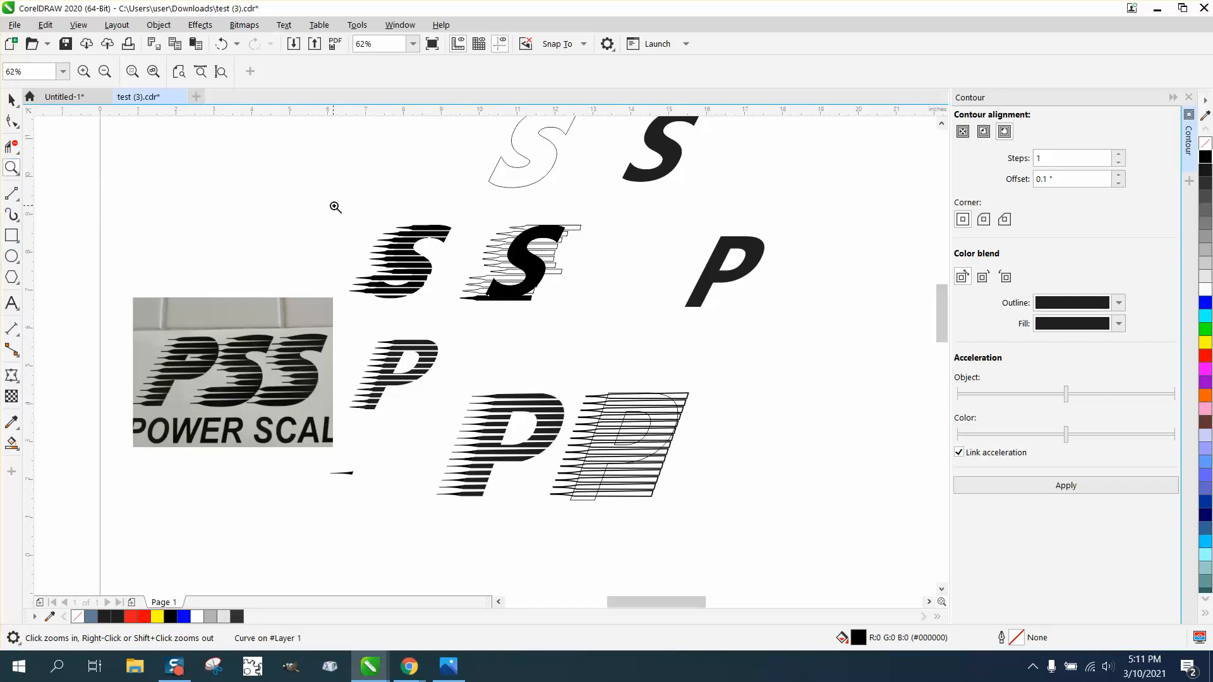
- Draw a three-point curve along the striped S's lower outer edge, about 0.31 inch wide and 0.55 inch high, bridging the shortened stripes
{"action": "left_click_drag", "start_coordinate": [335, 206], "coordinate": [541, 335]}
{"action": "left_click_drag", "start_coordinate": [330, 273], "coordinate": [479, 428]}
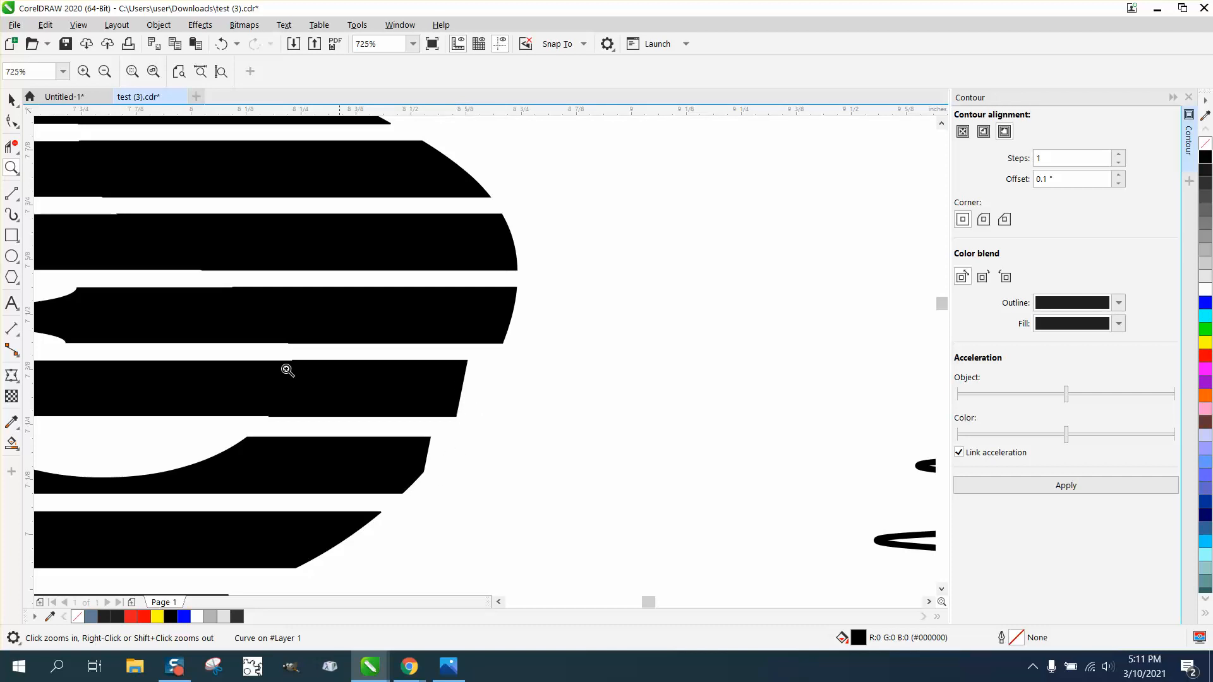
{"action": "left_click", "coordinate": [19, 221]}
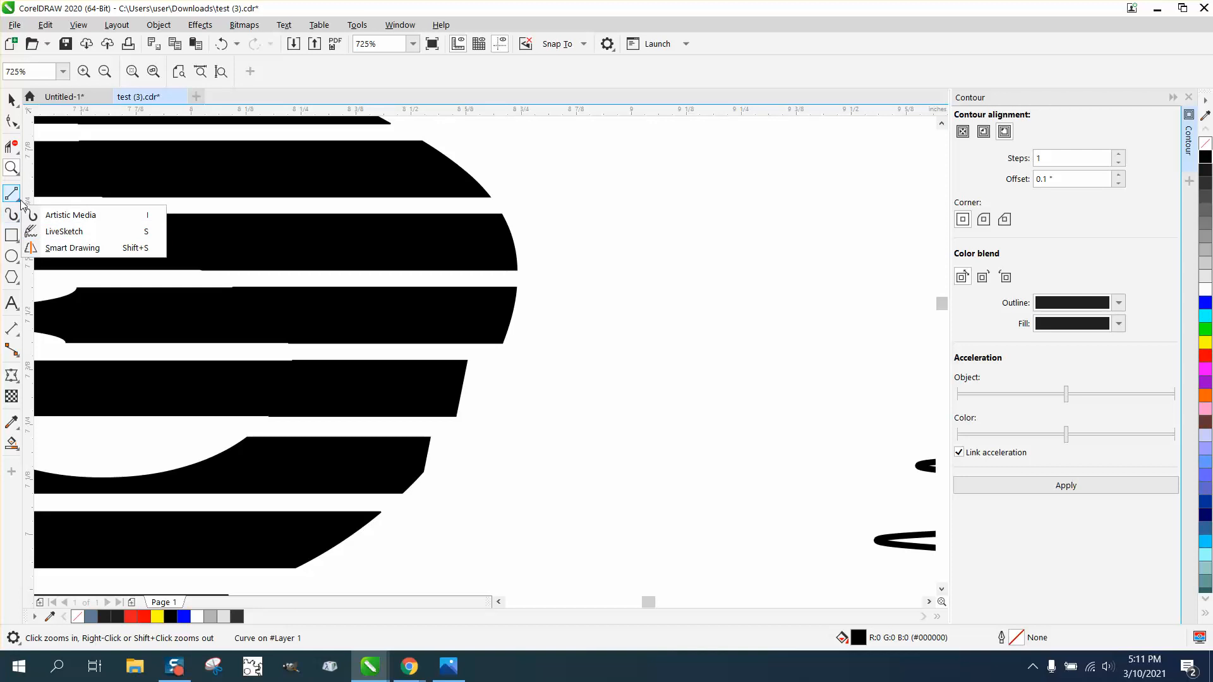
{"action": "left_click", "coordinate": [17, 196]}
{"action": "left_click", "coordinate": [59, 276]}
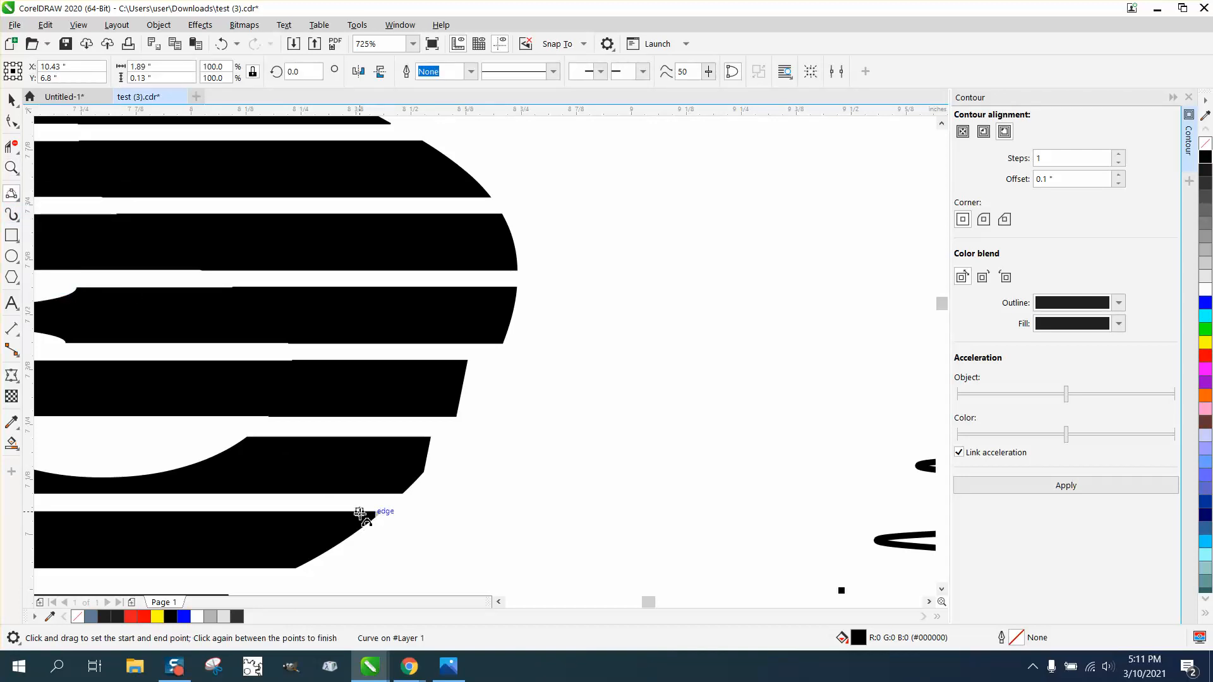
{"action": "left_click_drag", "start_coordinate": [380, 512], "coordinate": [516, 270]}
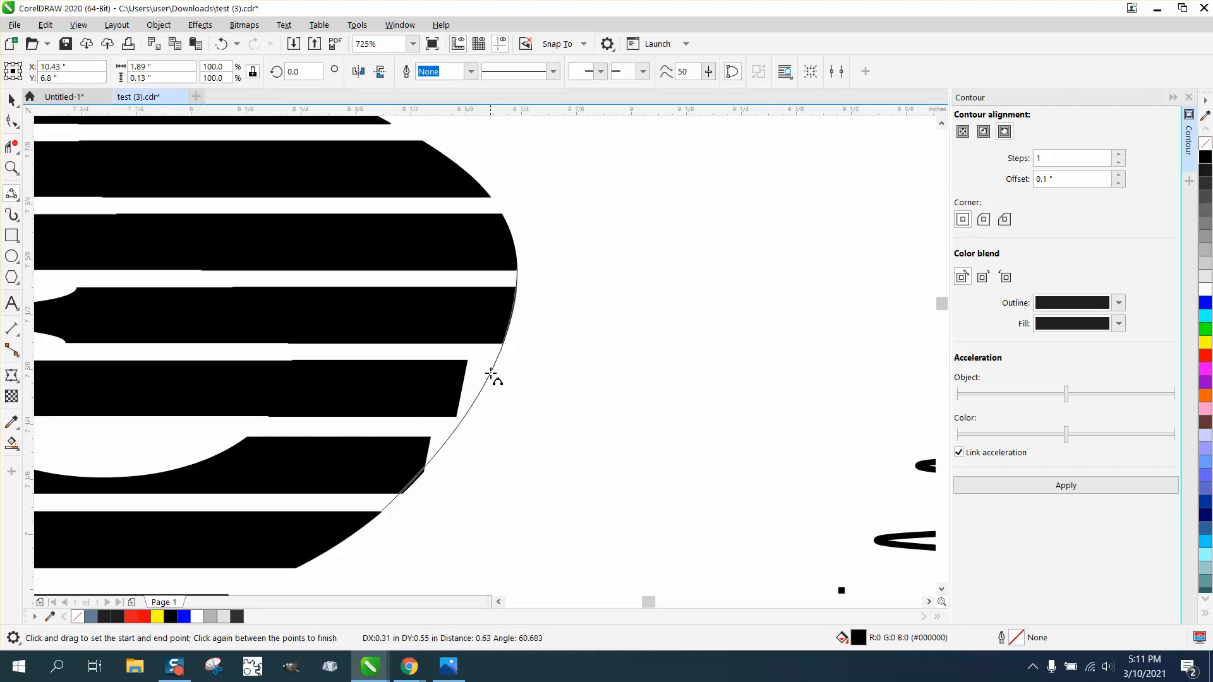
{"action": "left_click", "coordinate": [487, 388]}
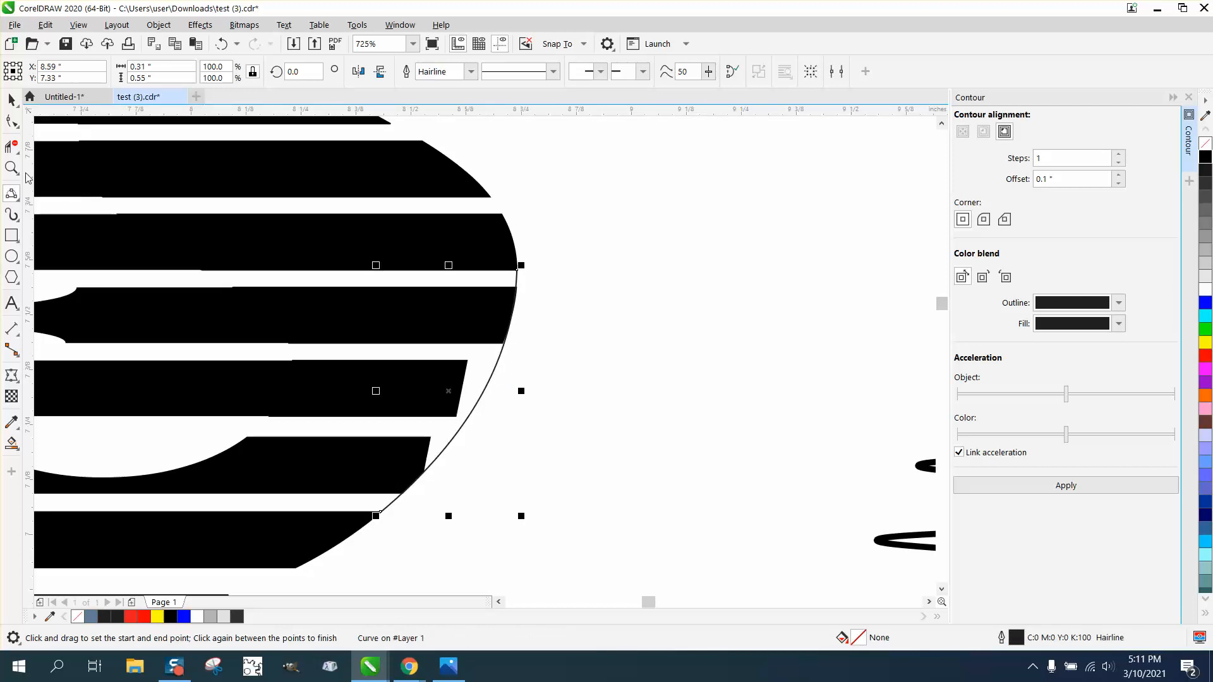
{"action": "left_click", "coordinate": [11, 121]}
{"action": "left_click", "coordinate": [17, 127]}
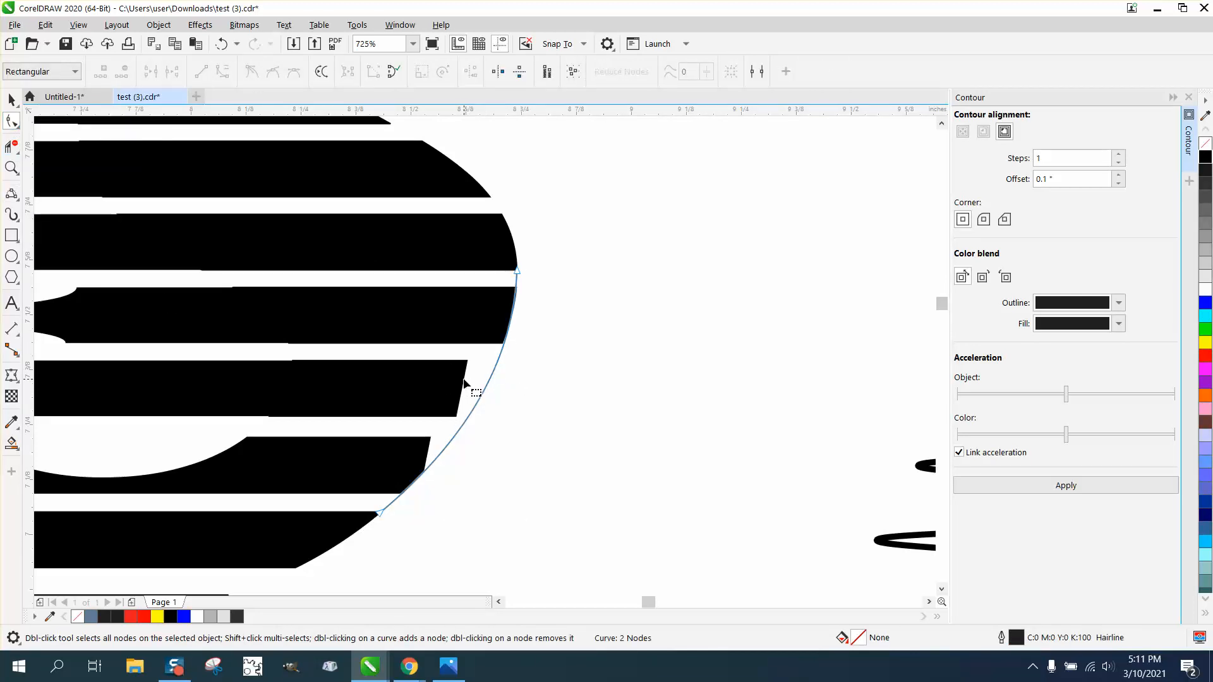
{"action": "left_click", "coordinate": [474, 392]}
- Ungroup the twelve intersected pieces of the striped S
{"action": "left_click", "coordinate": [11, 99]}
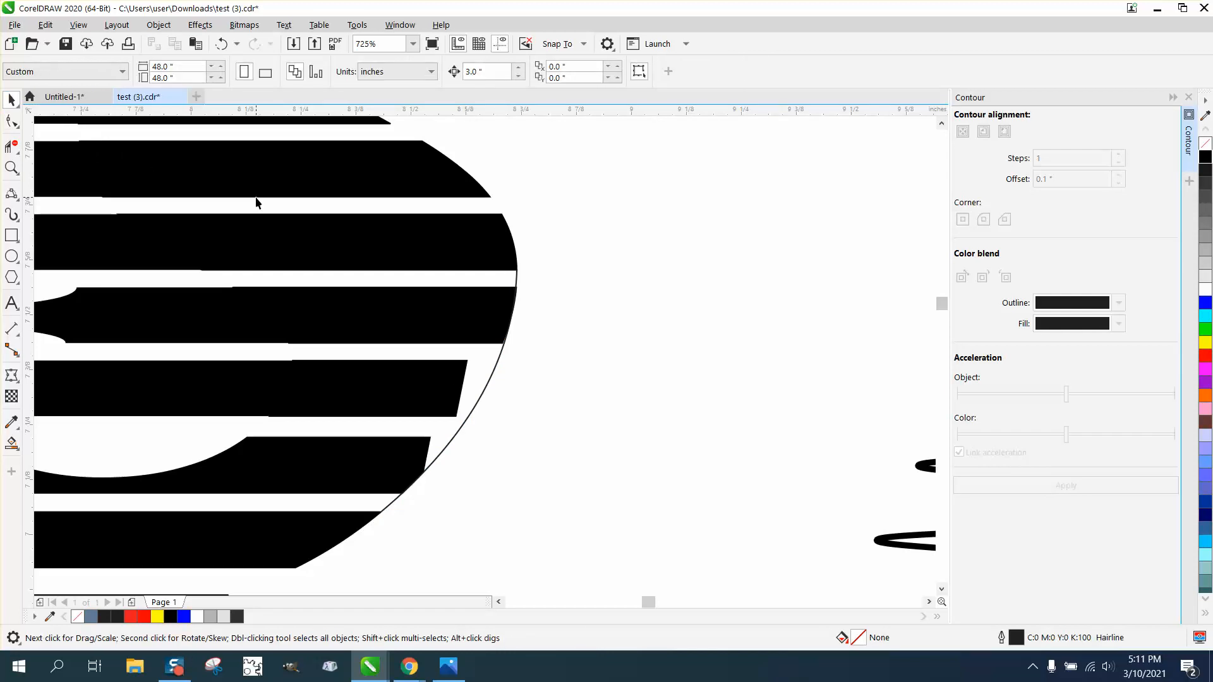
{"action": "left_click", "coordinate": [257, 200]}
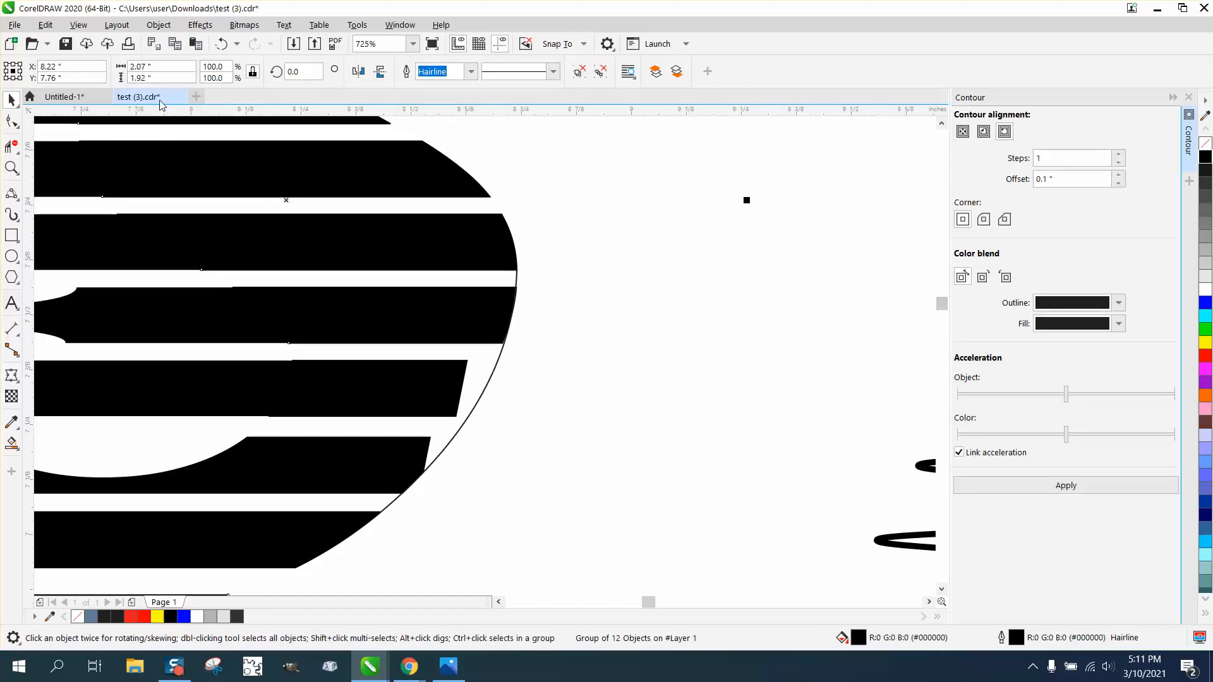
{"action": "left_click", "coordinate": [158, 26]}
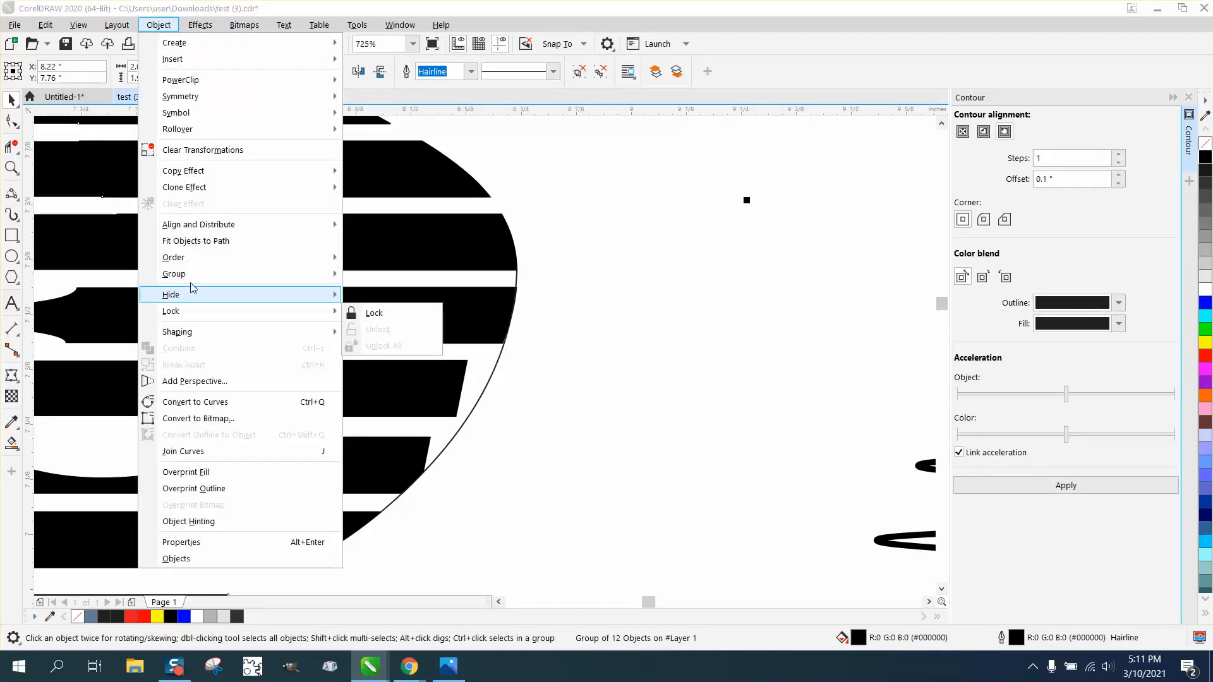
{"action": "mouse_move", "coordinate": [193, 281]}
{"action": "left_click", "coordinate": [379, 306]}
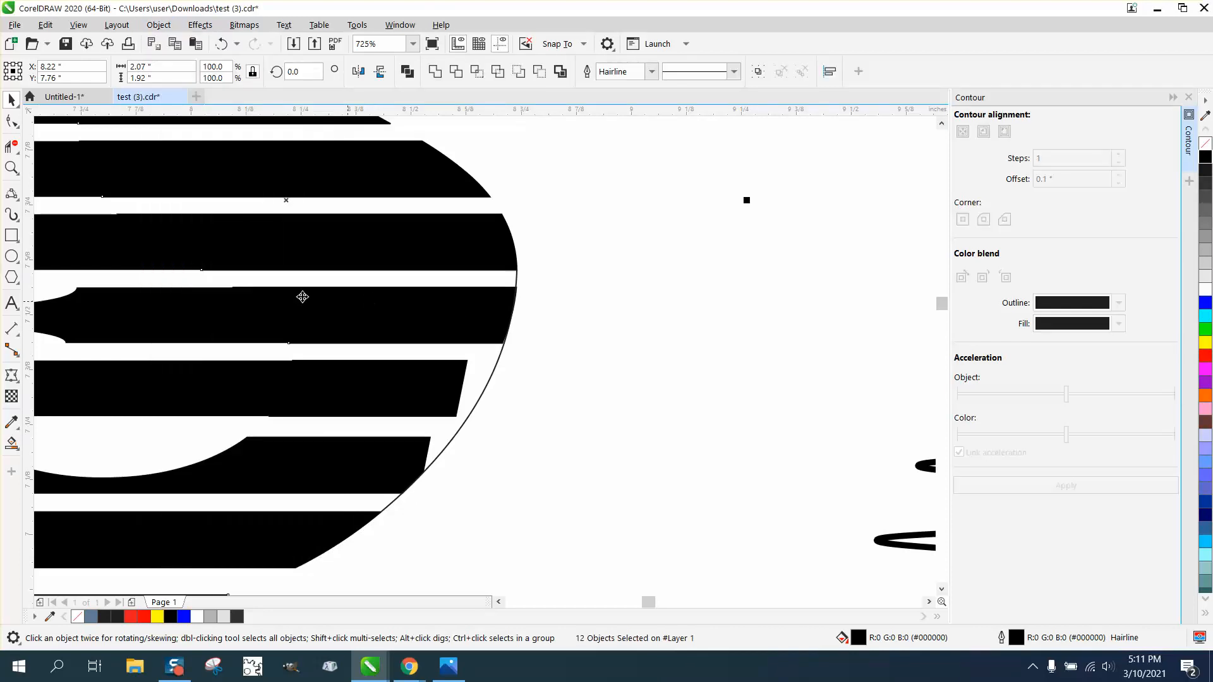
- Move the end nodes of the two shortened lower stripes outward onto the guide curve, then check the whole striped S
{"action": "left_click", "coordinate": [11, 121]}
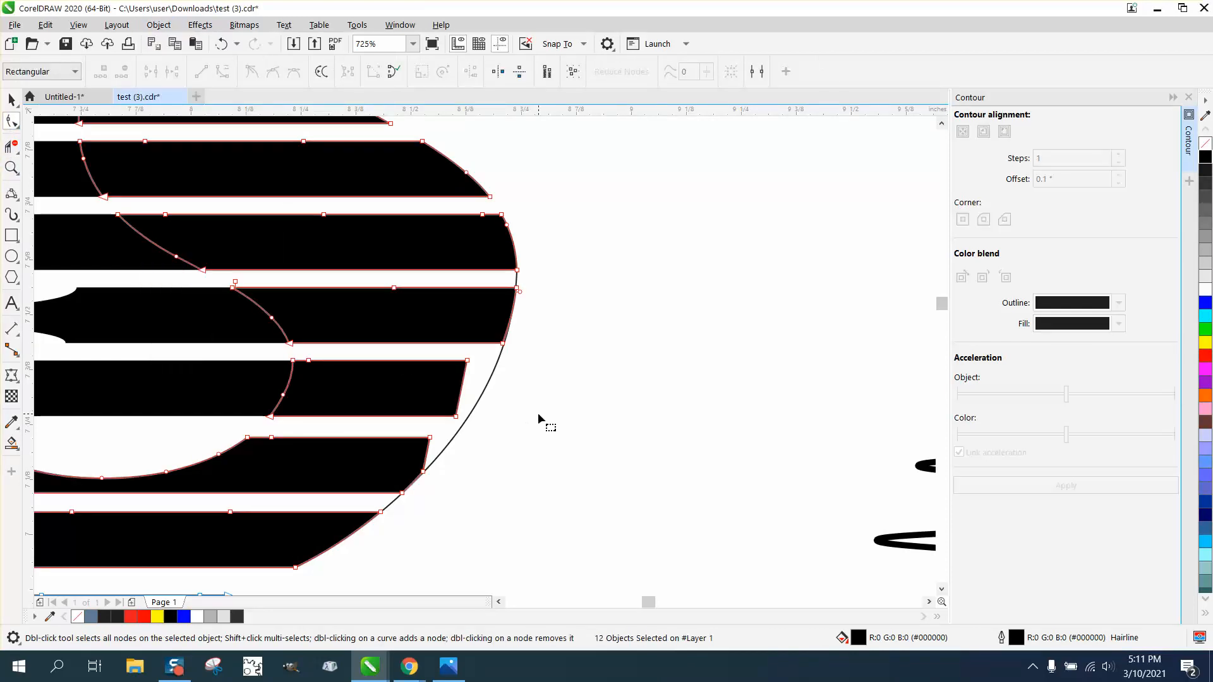
{"action": "left_click_drag", "start_coordinate": [467, 360], "coordinate": [497, 362]}
{"action": "left_click_drag", "start_coordinate": [459, 417], "coordinate": [449, 443]}
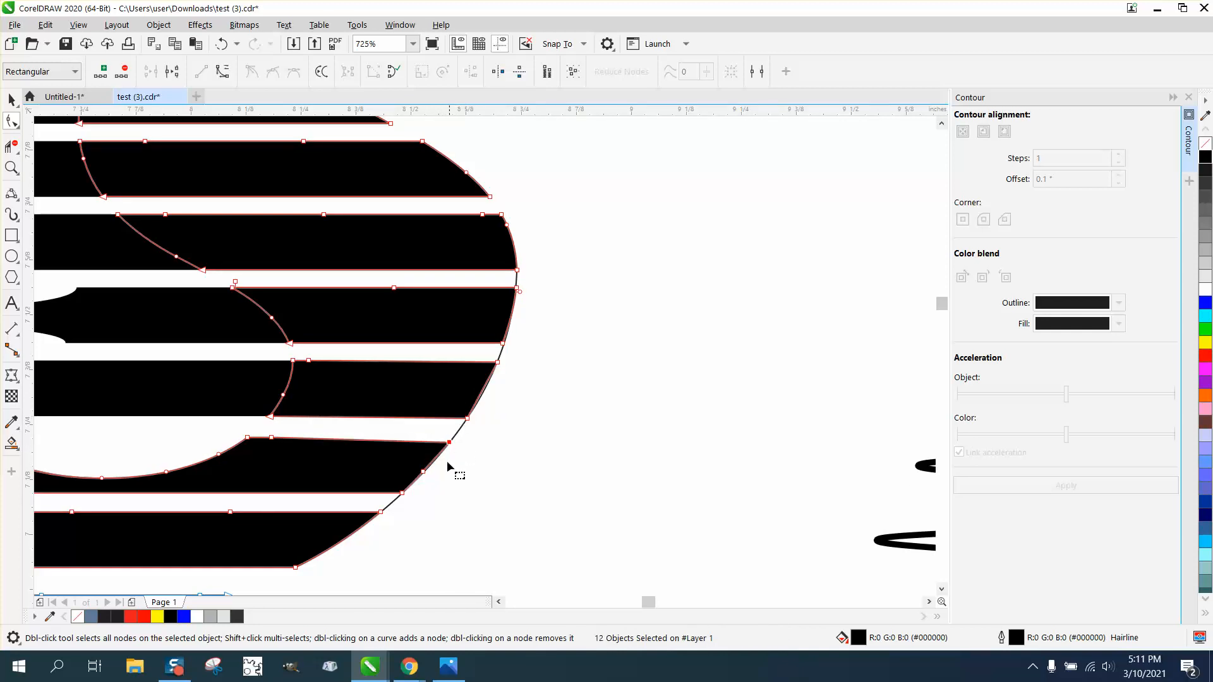
{"action": "scroll", "coordinate": [423, 481], "scroll_direction": "down", "scroll_amount": 3}
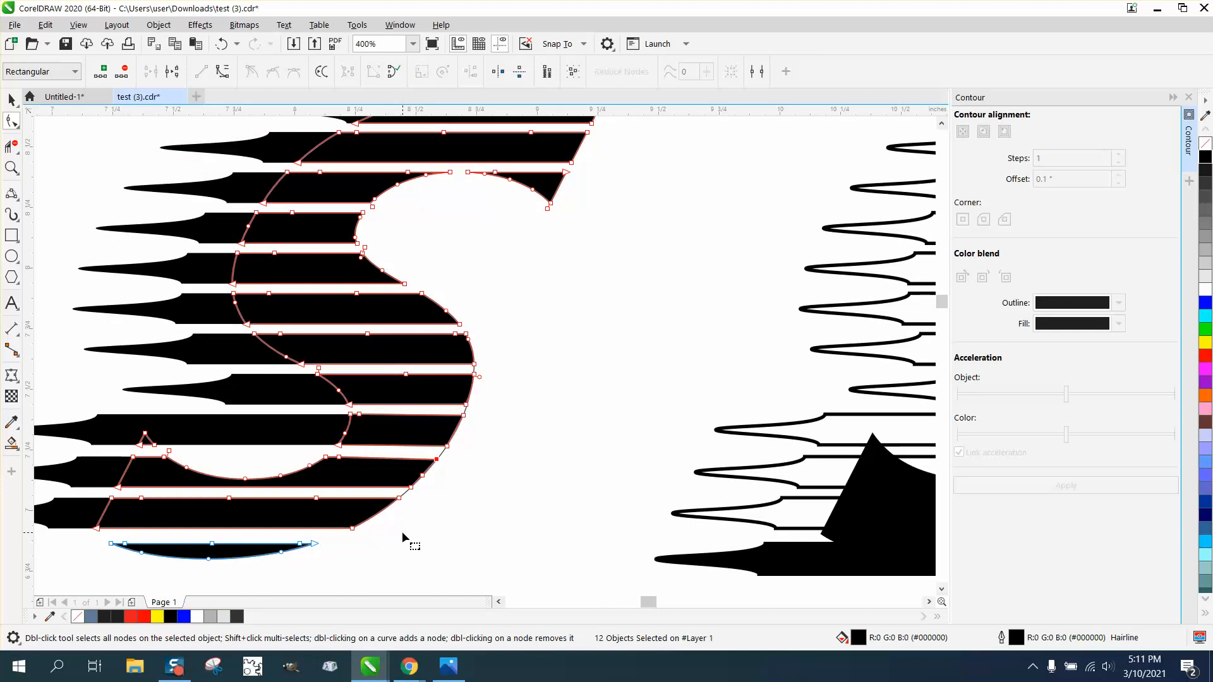
{"action": "left_click", "coordinate": [11, 100]}
{"action": "scroll", "coordinate": [524, 312], "scroll_direction": "down", "scroll_amount": 3}
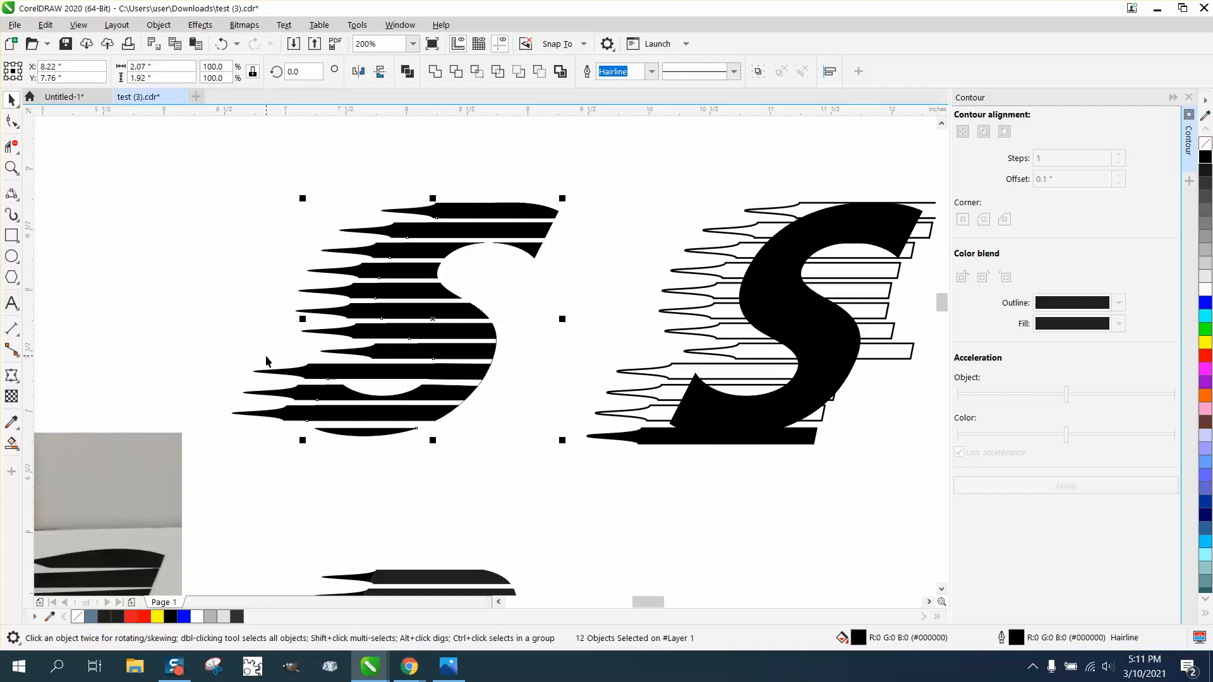
{"action": "left_click", "coordinate": [12, 168]}
{"action": "left_click_drag", "start_coordinate": [215, 179], "coordinate": [645, 426]}
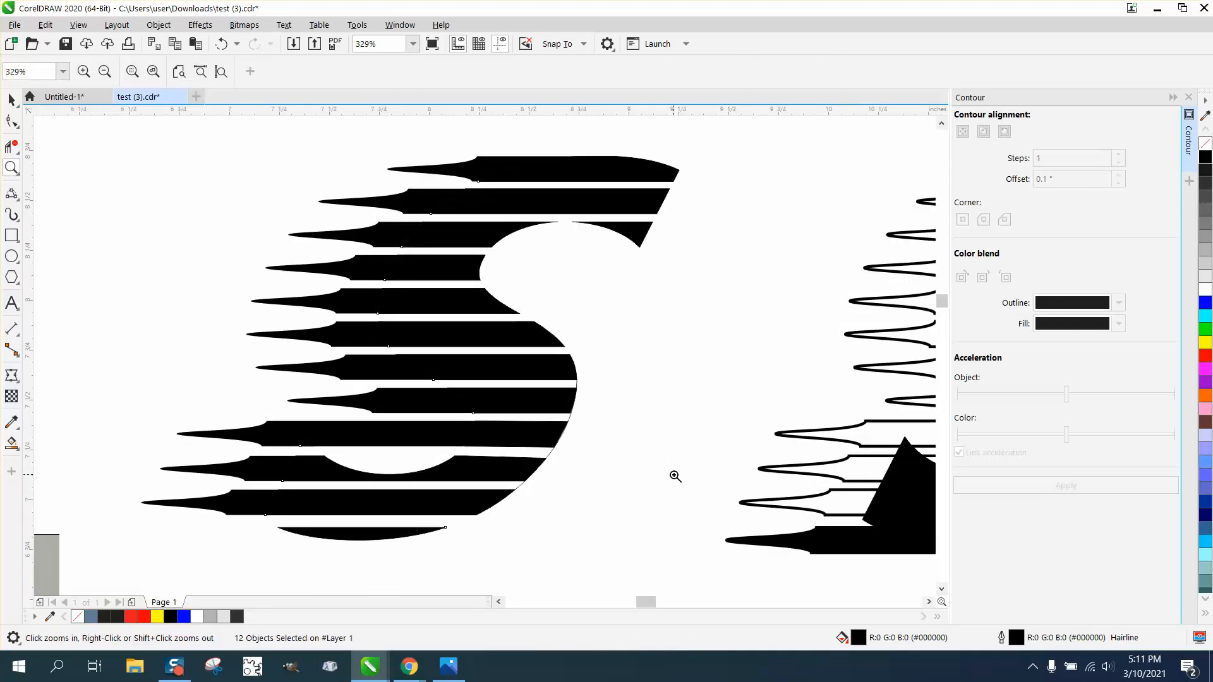